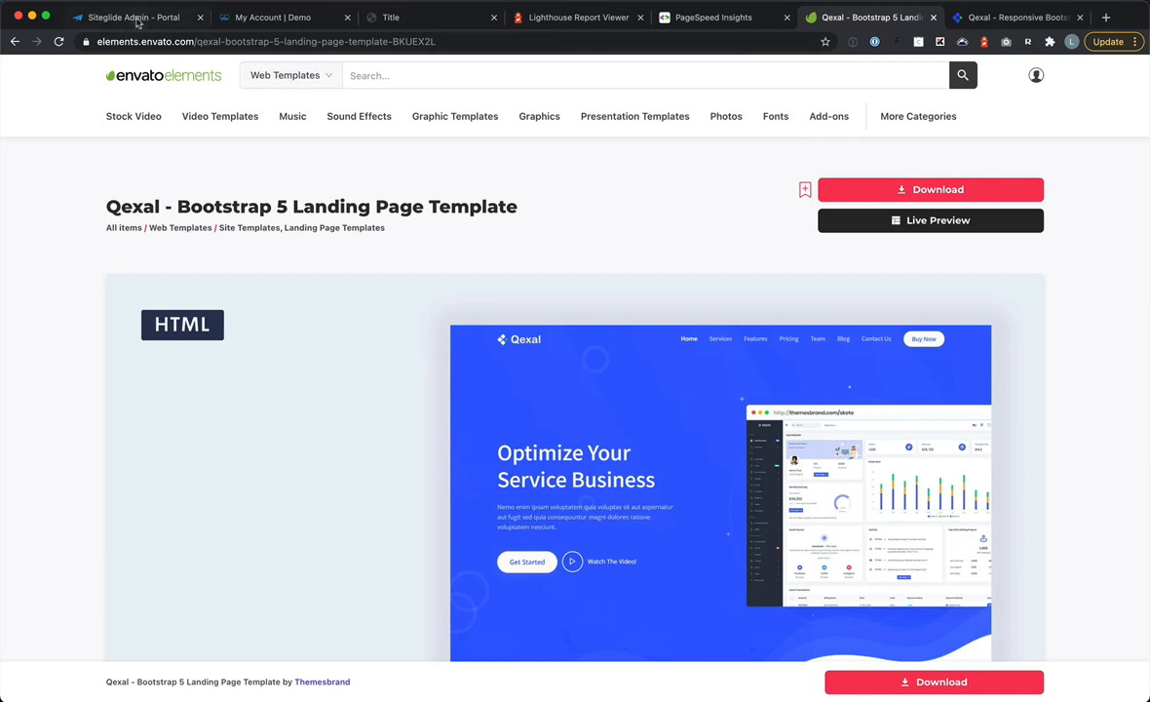
# Step: Switch to the Siteglide Admin portal and start a new Build with Studio website for Siteglide itself
pyautogui.click(138, 18)
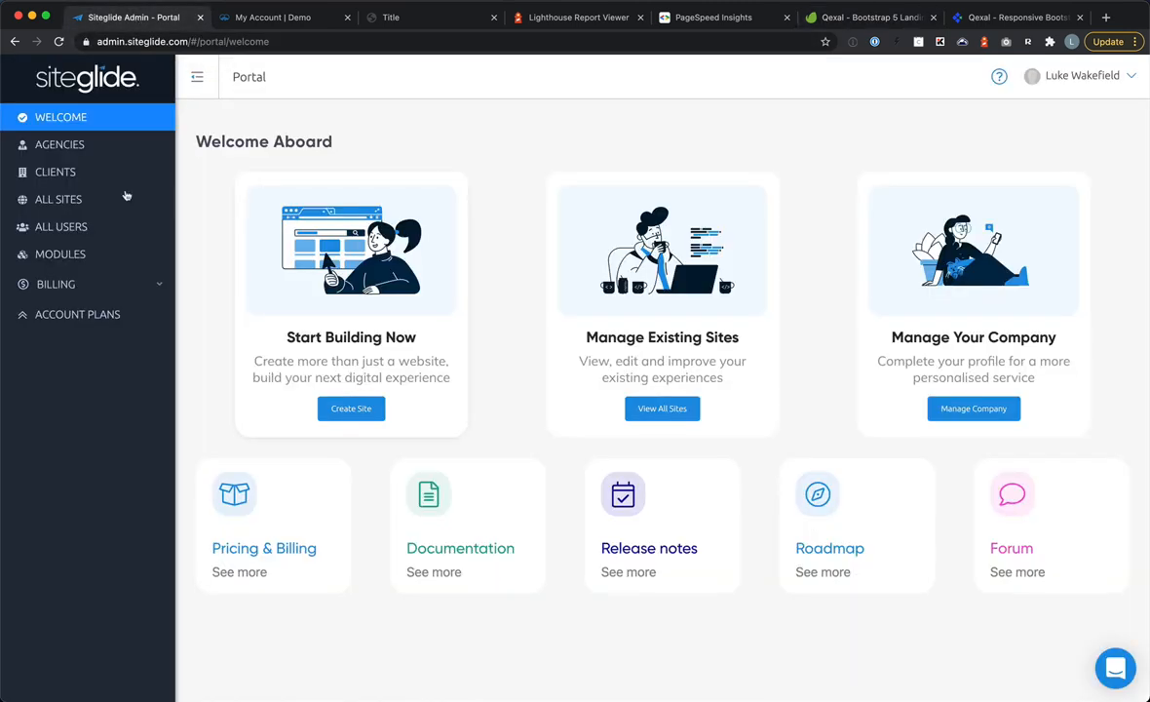
pyautogui.click(347, 410)
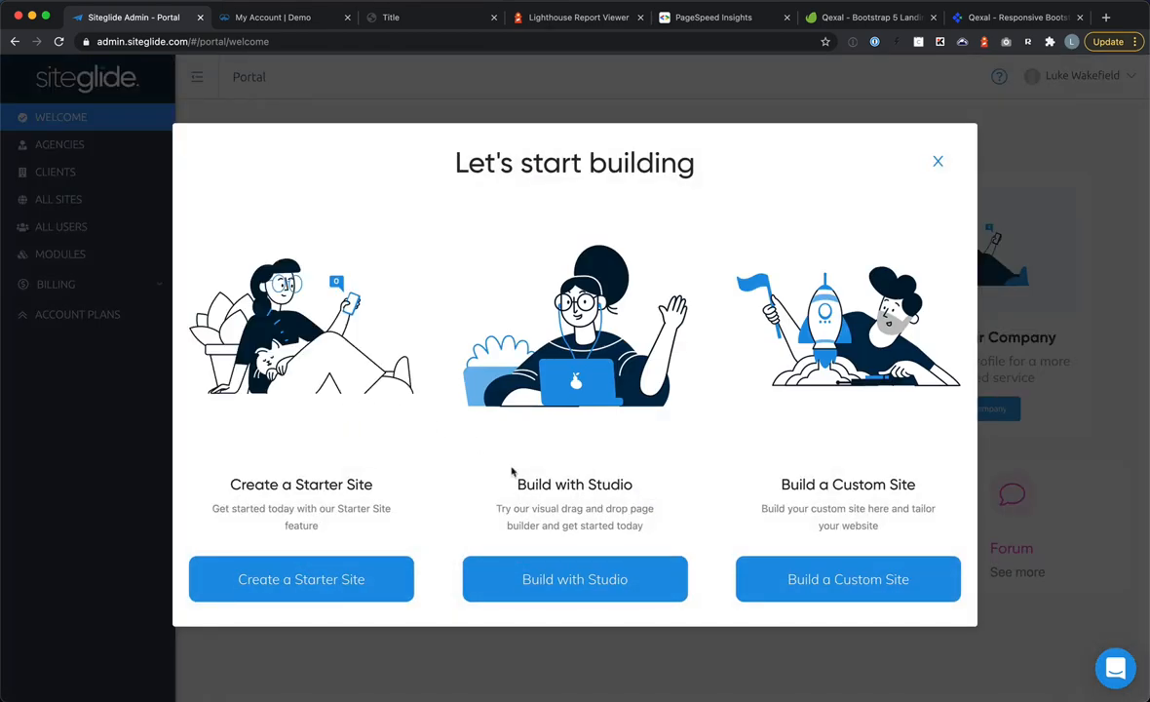
pyautogui.click(570, 582)
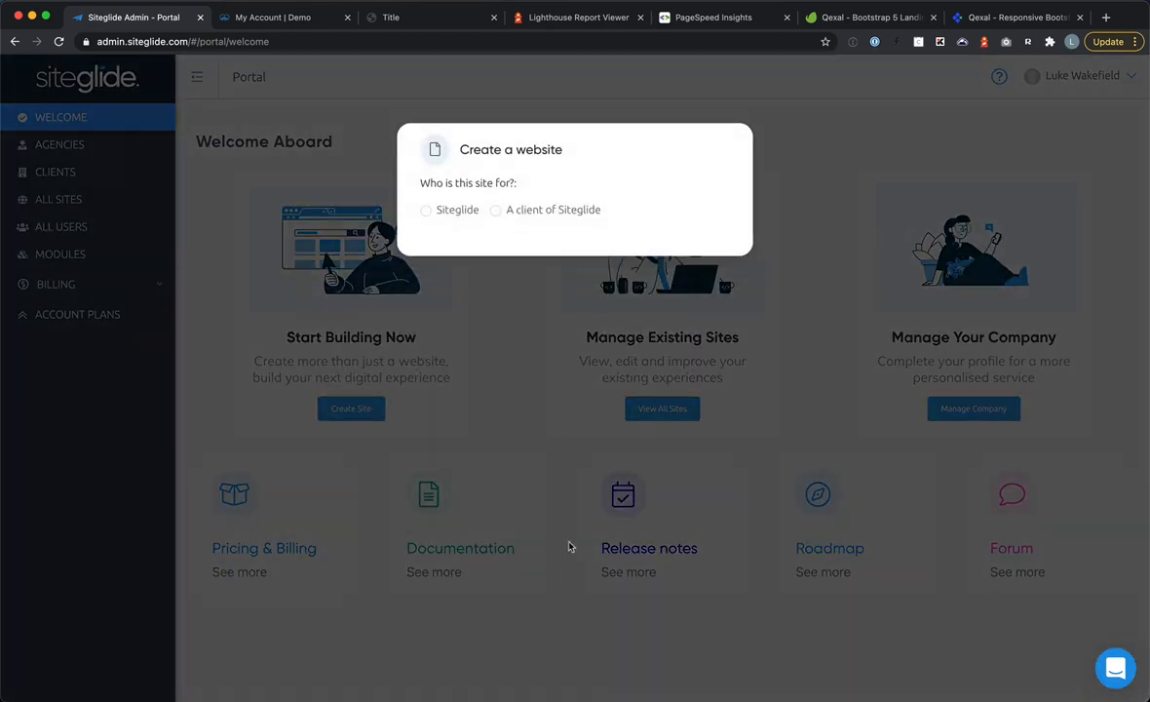
pyautogui.click(457, 213)
# Step: Name the site Siteglide-studio-lw-import, enable Install Studio, and create the site
pyautogui.click(504, 288)
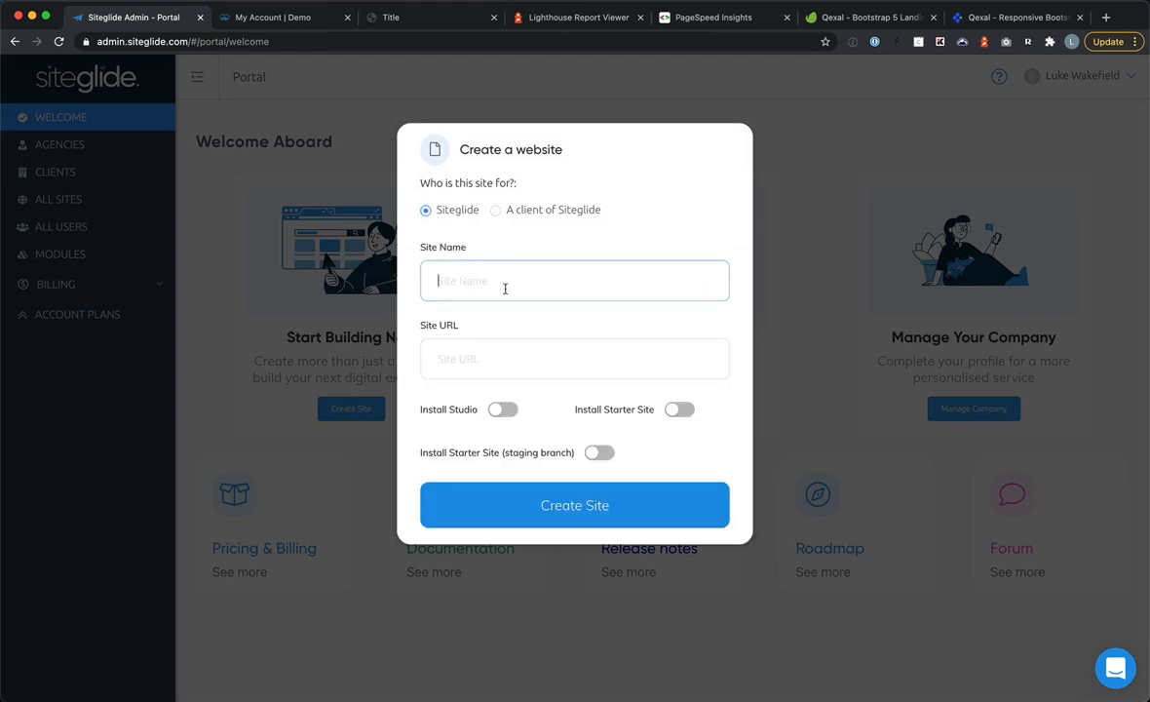
pyautogui.write('Siteglide-')
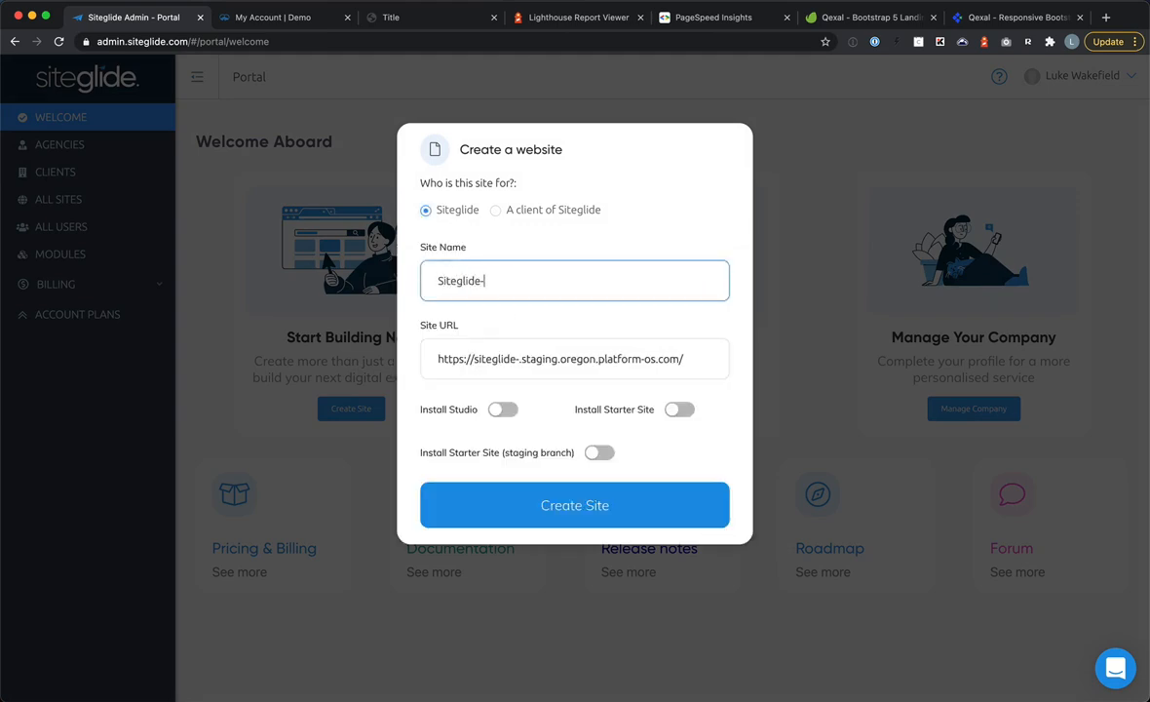
pyautogui.write('studio-l')
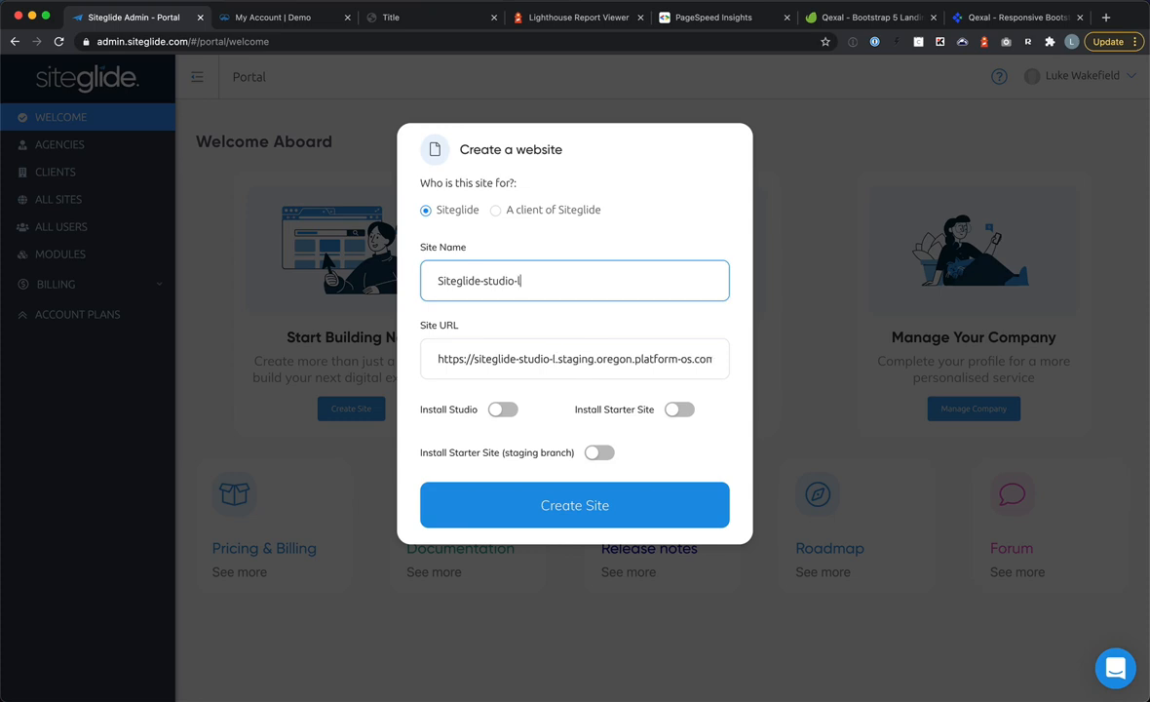
pyautogui.write('w-import')
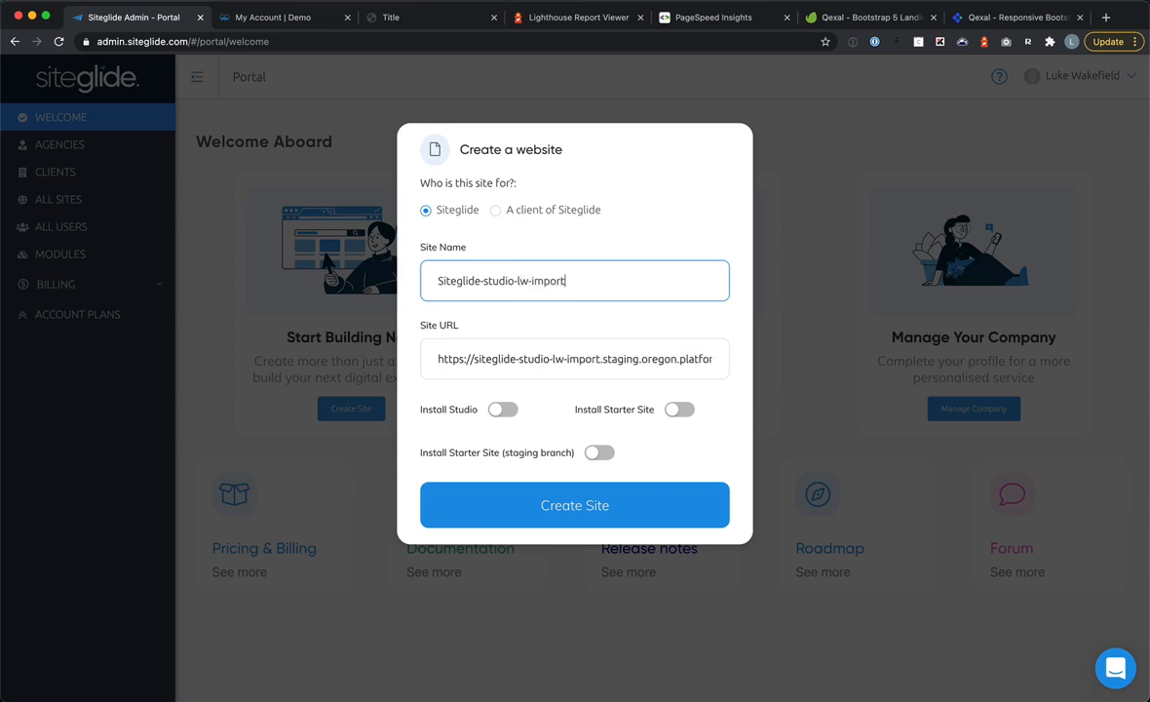
pyautogui.click(503, 410)
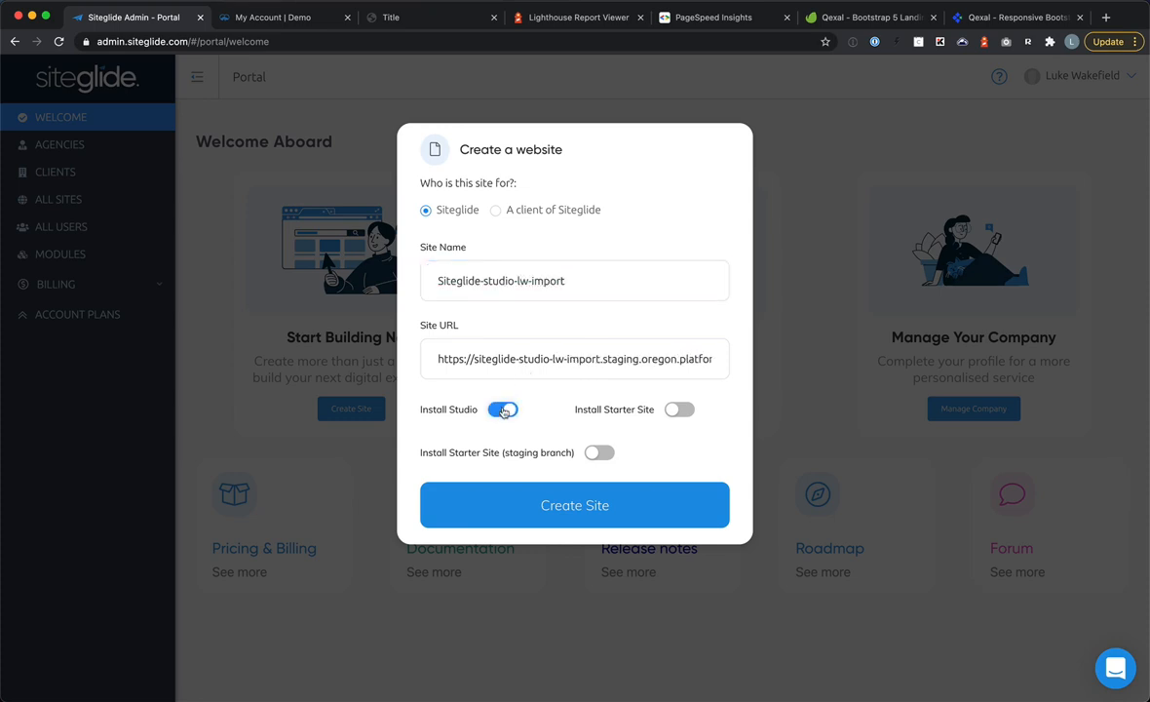
pyautogui.click(584, 514)
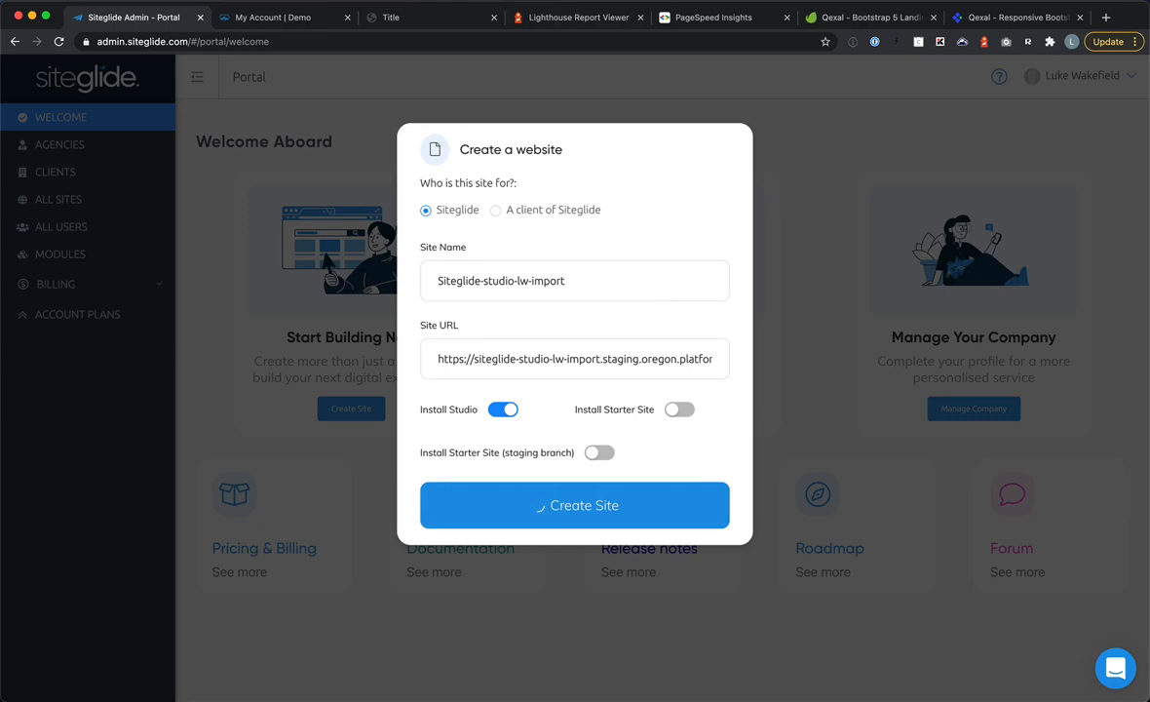
pyautogui.click(532, 6)
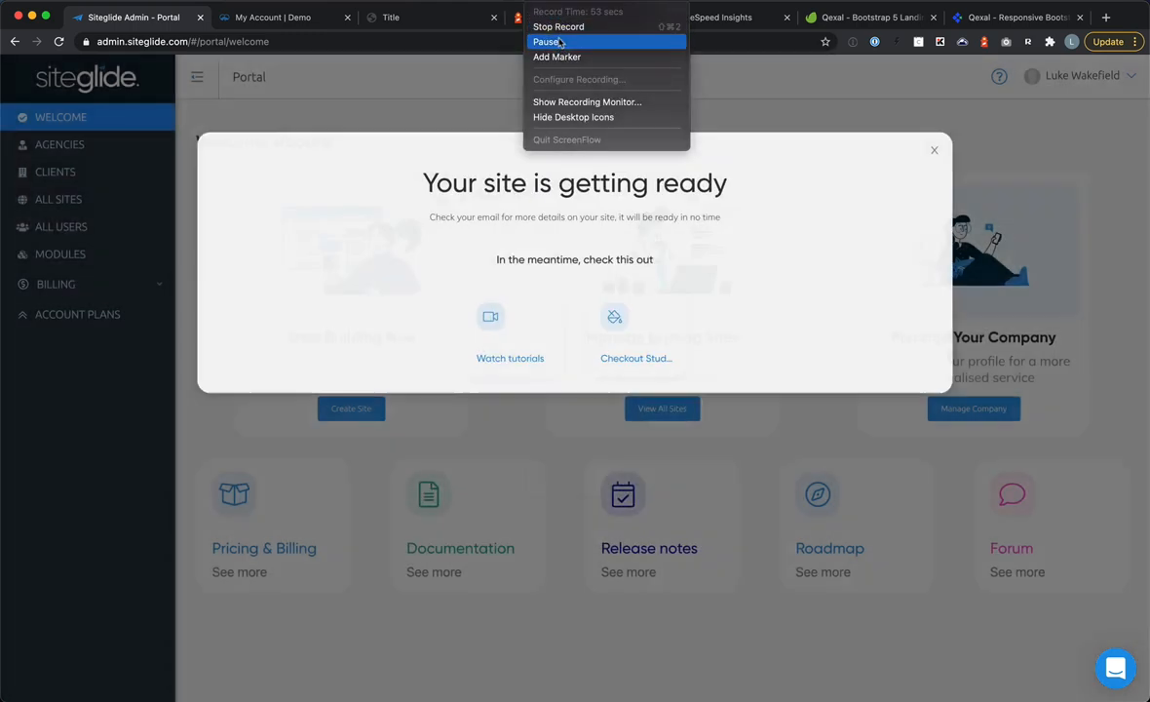
pyautogui.click(552, 286)
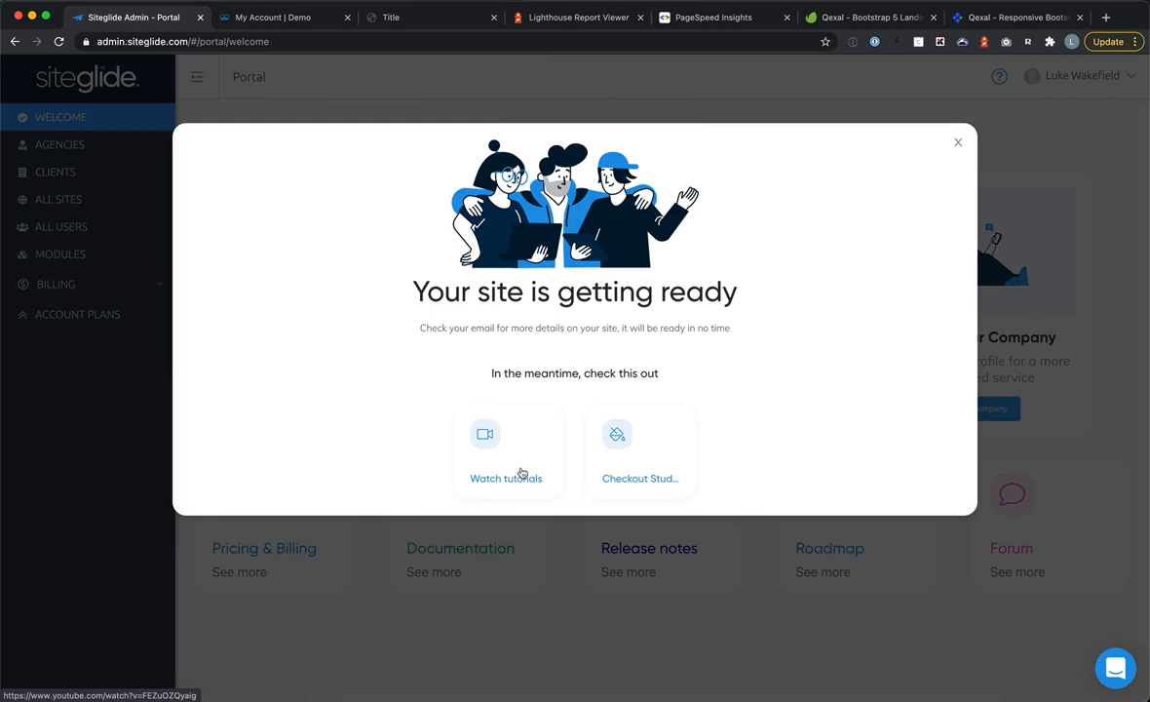
# Step: Open the Studio website's Layout Library and browse its Content, Feature and Hero static blocks
pyautogui.click(640, 470)
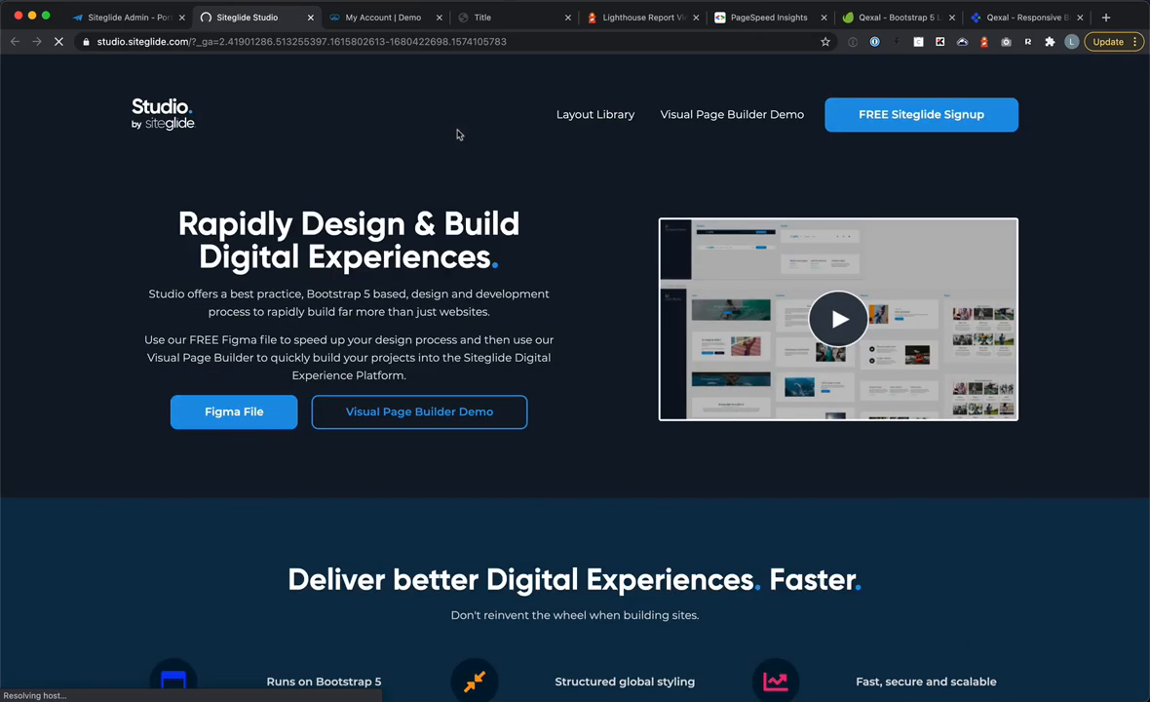
pyautogui.click(603, 115)
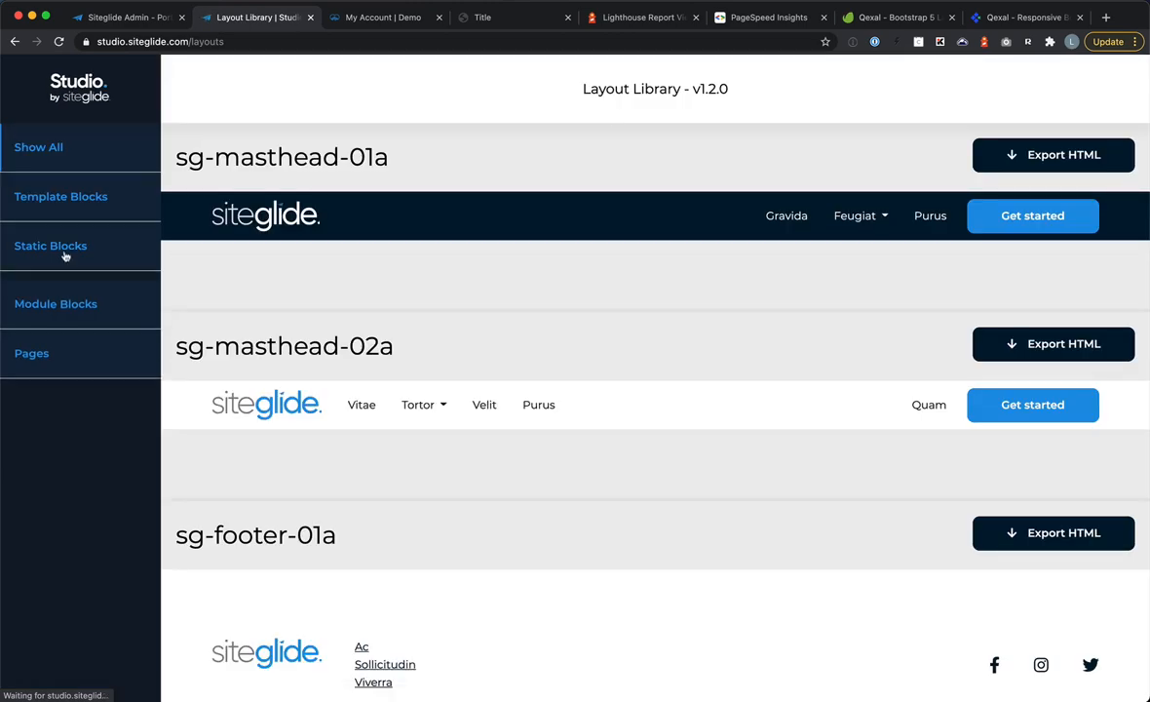
pyautogui.click(61, 245)
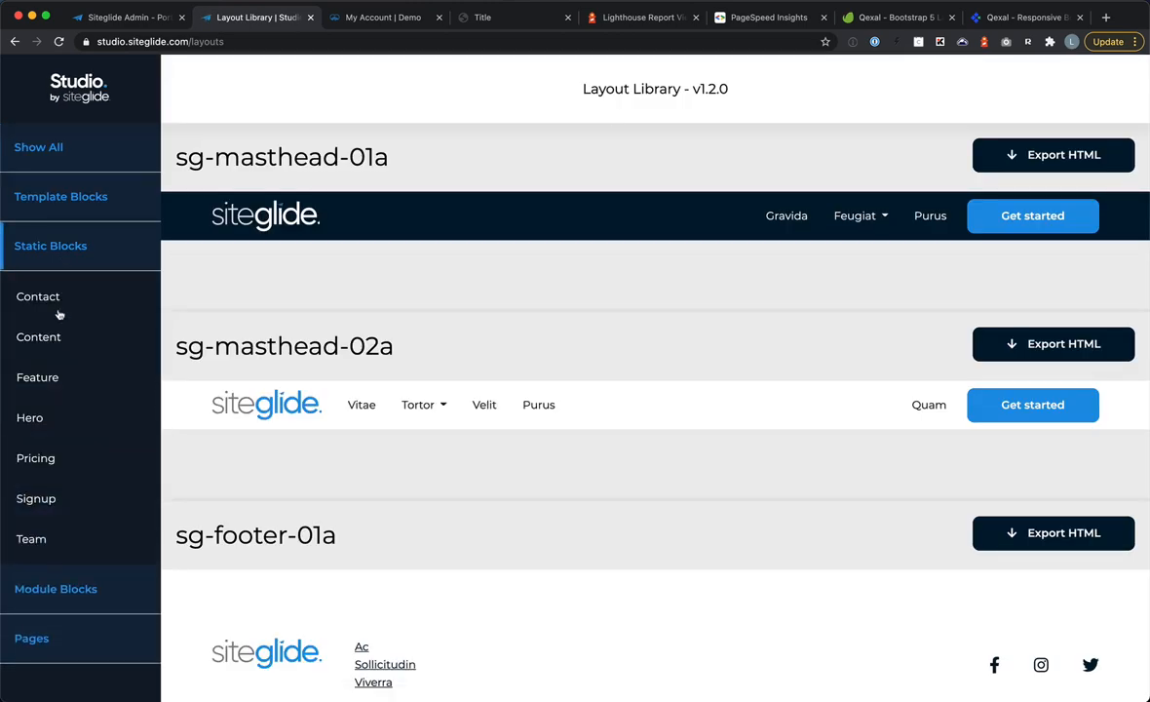
pyautogui.click(59, 335)
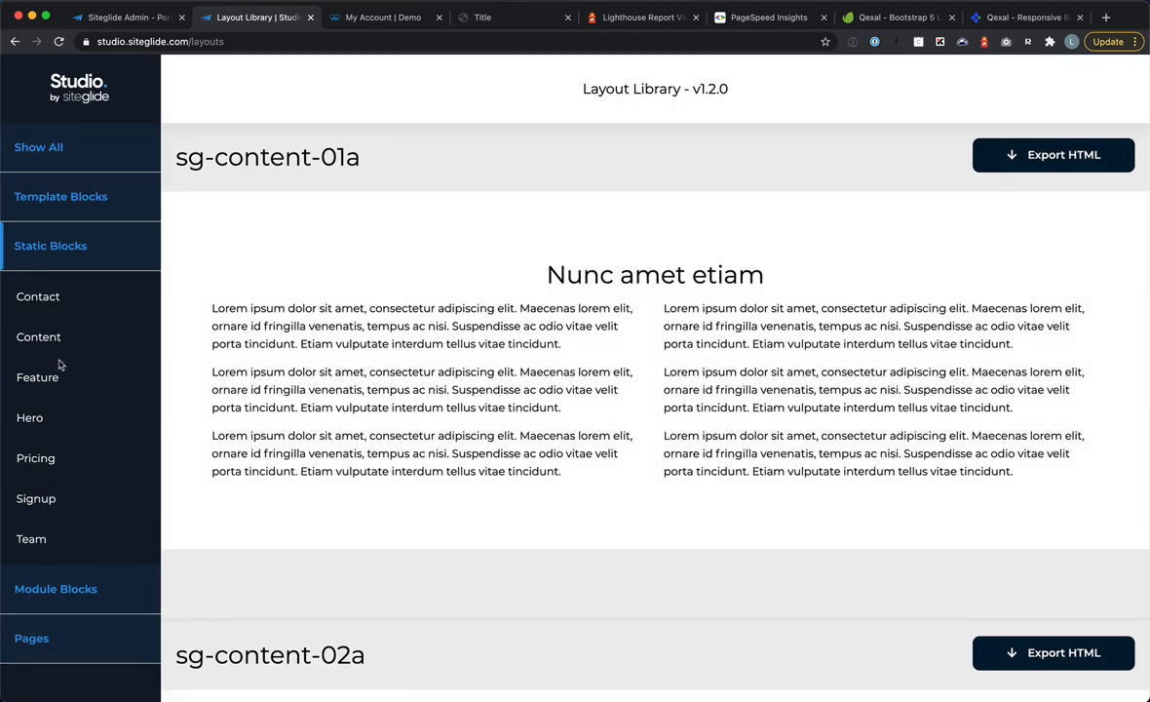
pyautogui.click(56, 375)
pyautogui.click(41, 416)
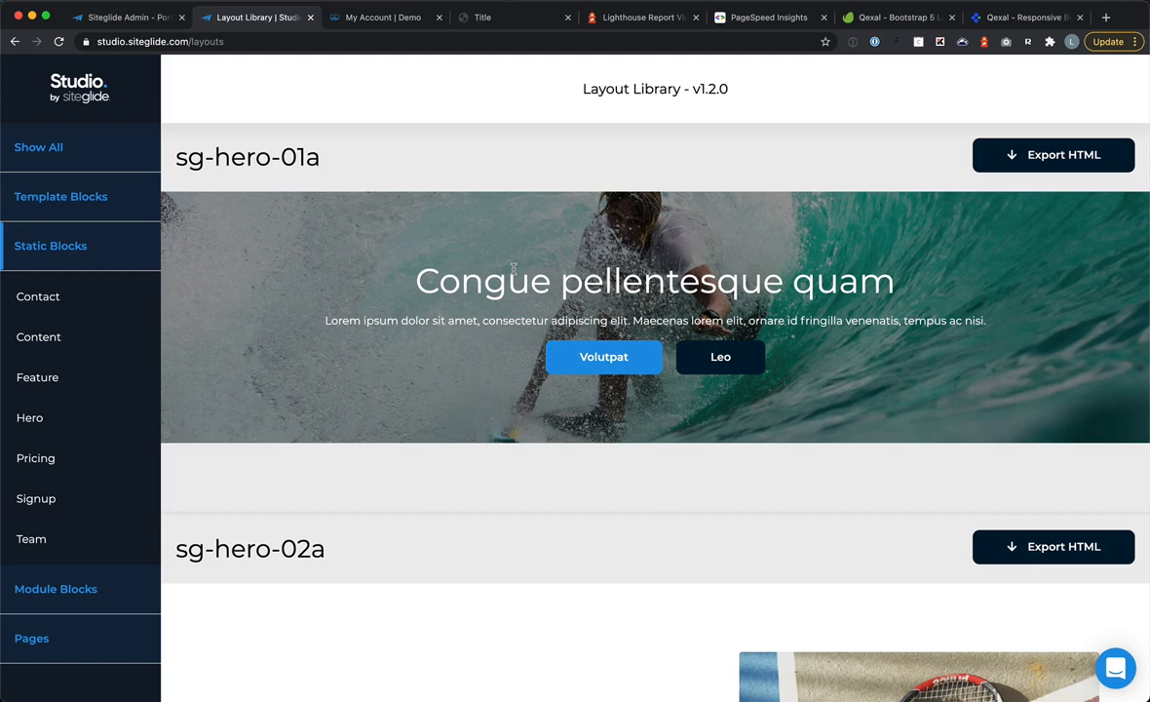
# Step: Download the Qexal Bootstrap 5 template from Envato Elements, adding it to the Siteglide project
pyautogui.click(127, 16)
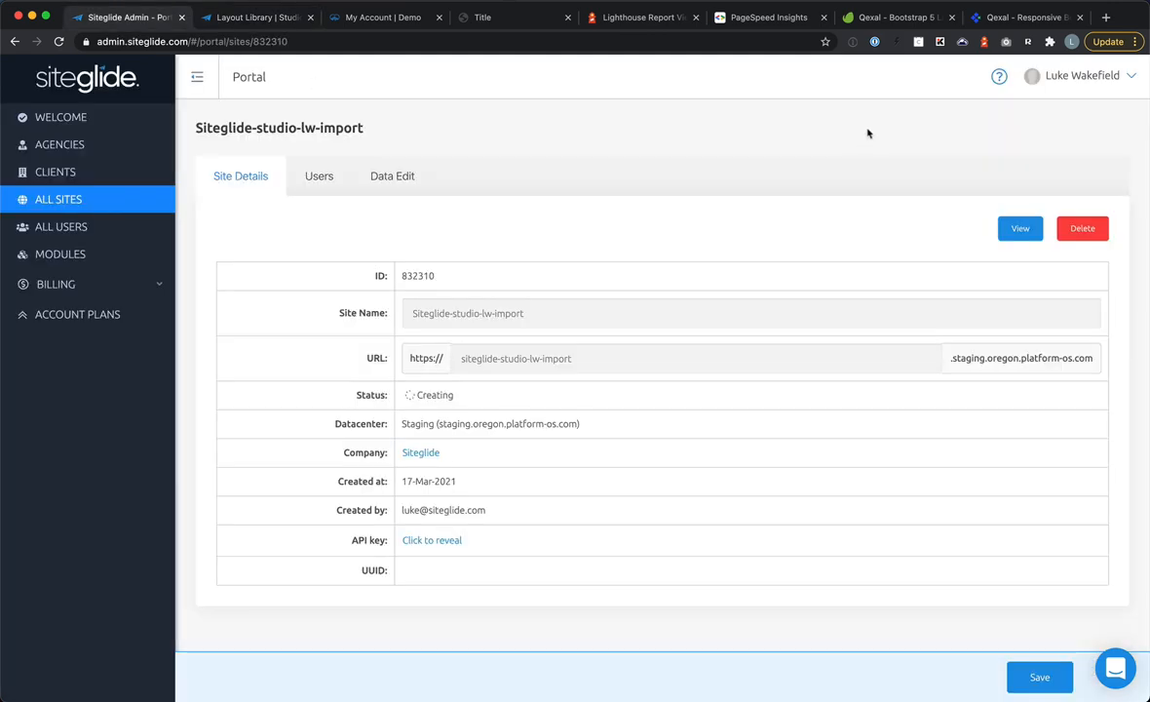
pyautogui.click(853, 17)
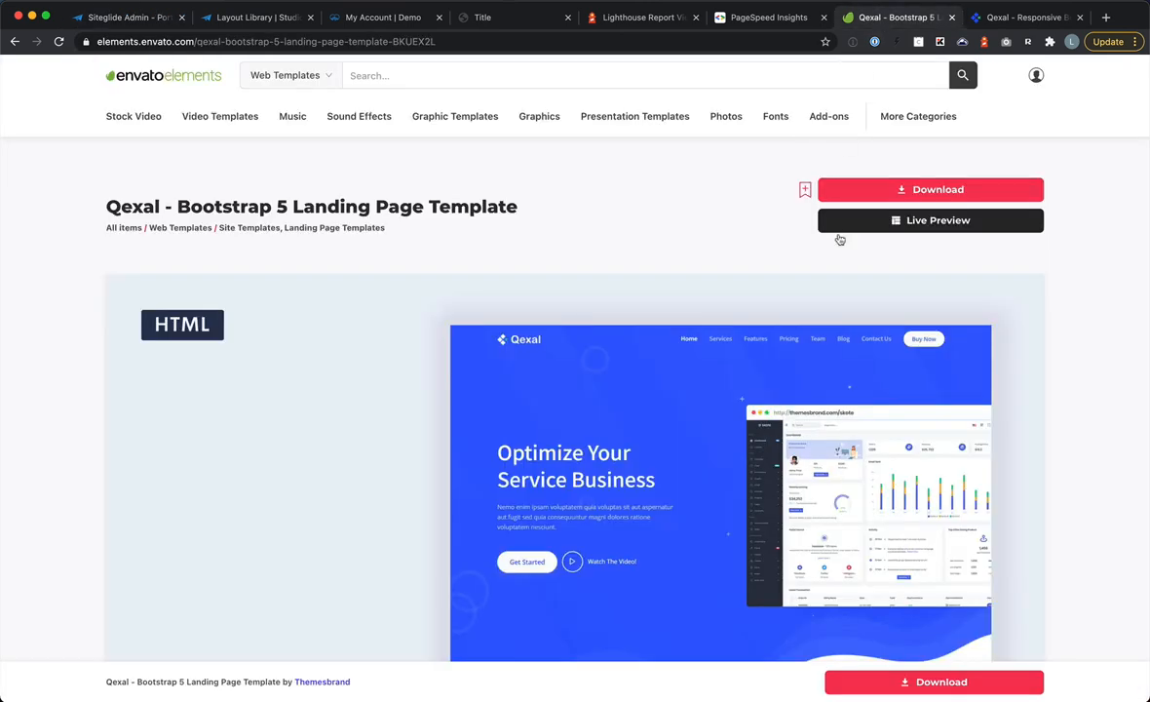
pyautogui.click(927, 192)
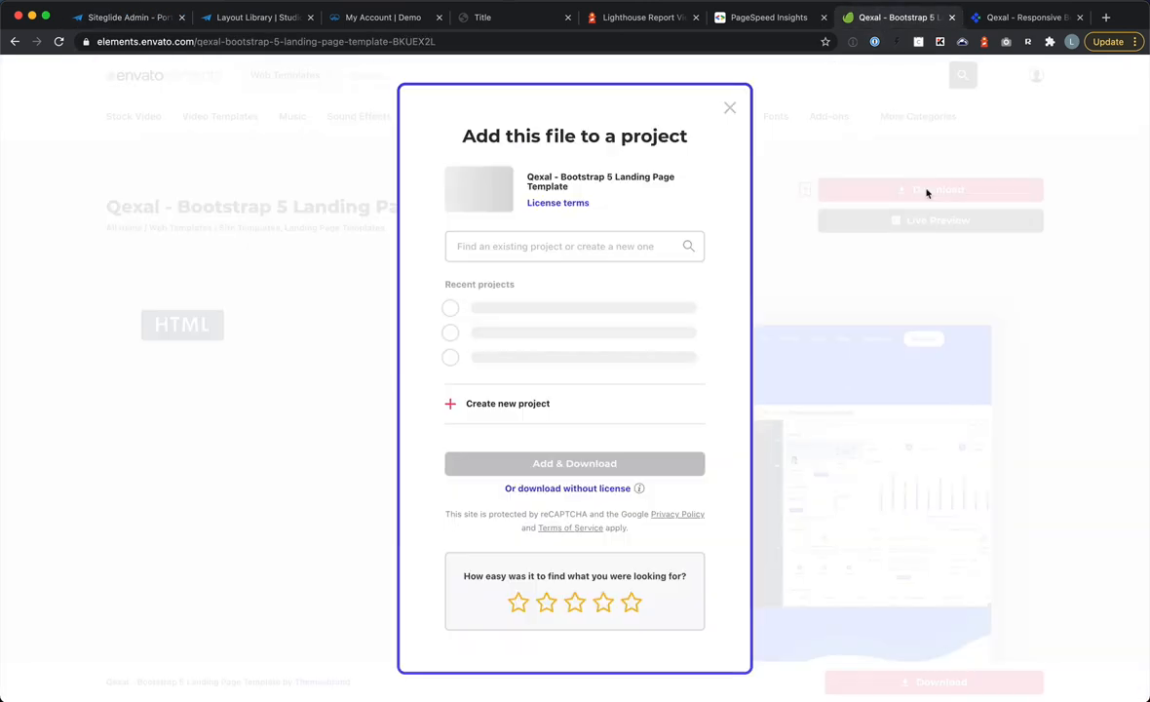
pyautogui.click(481, 359)
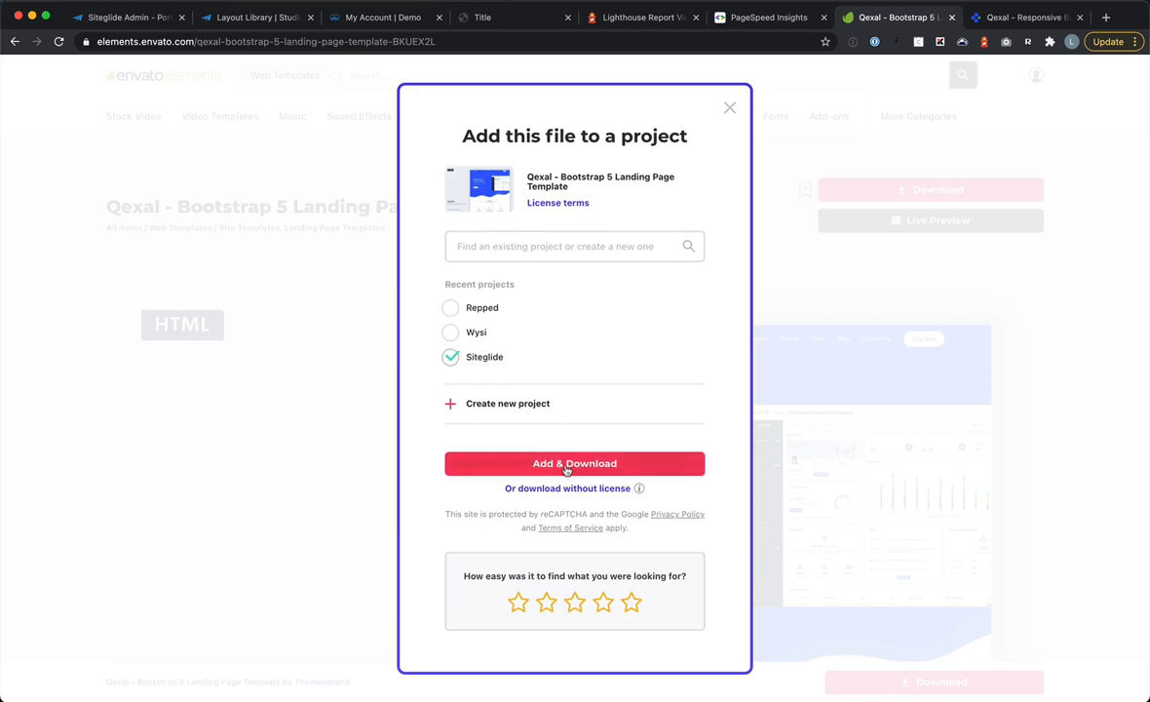
pyautogui.click(568, 466)
# Step: Return to the Siteglide portal and open the admin area of the Siteglide-studio-lw-import site
pyautogui.click(166, 21)
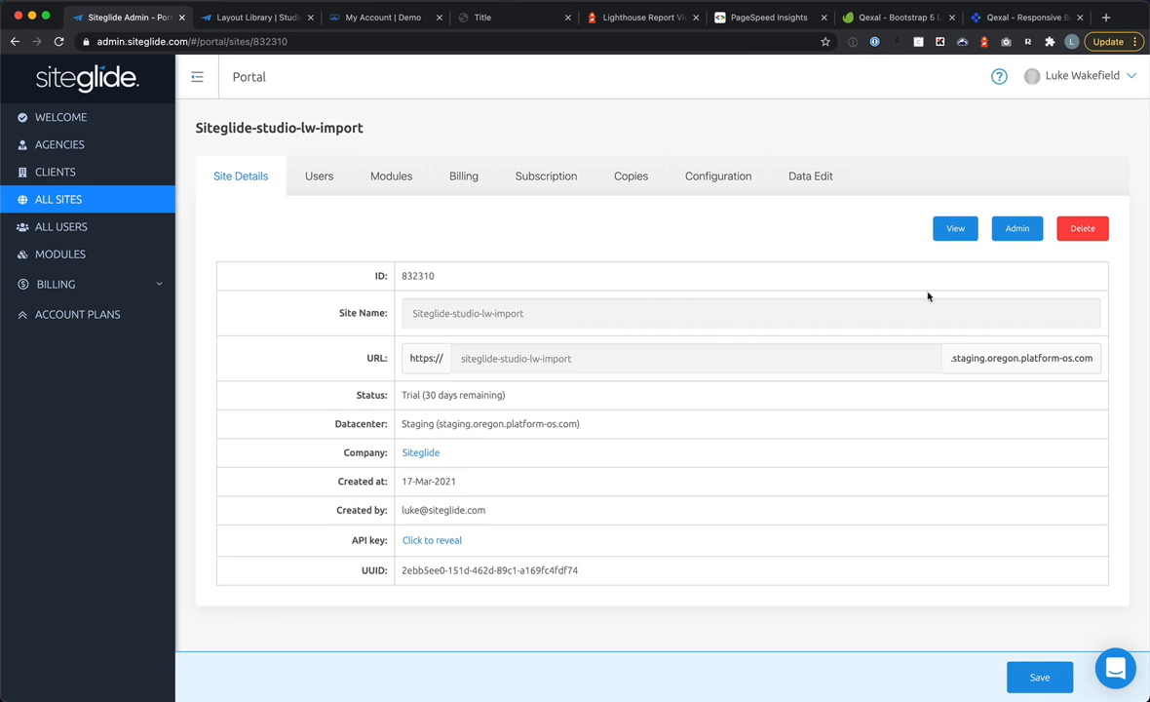
pyautogui.click(1019, 228)
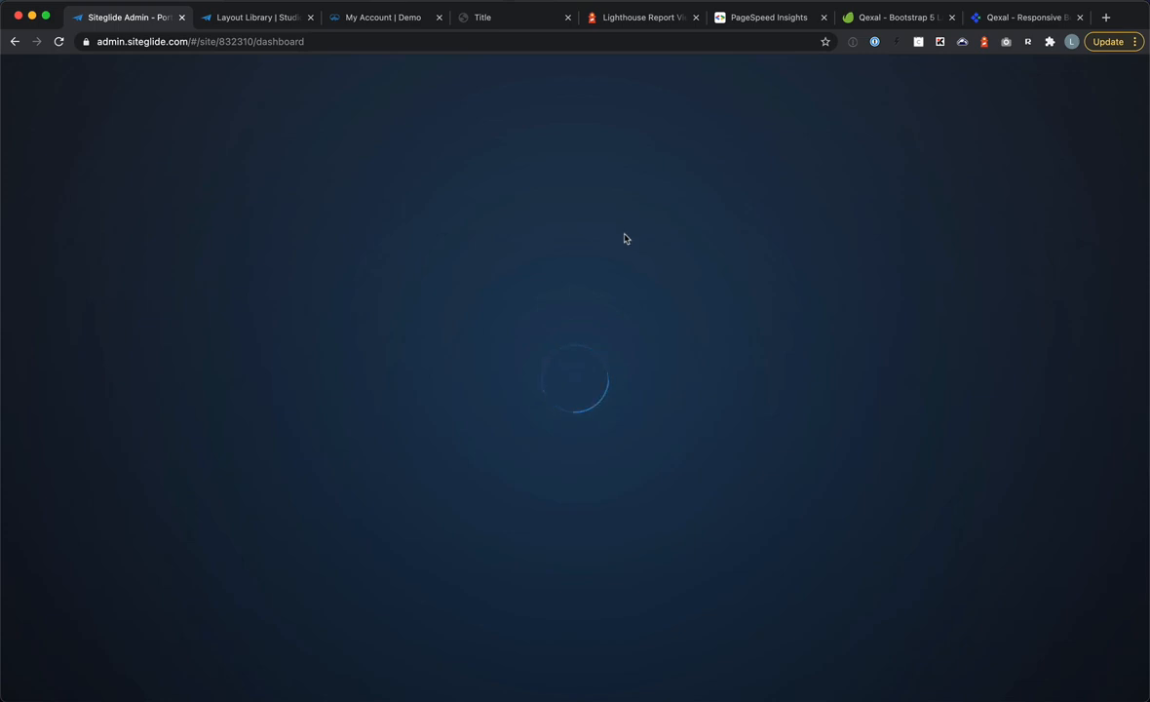
# Step: Switch to Finder, close the extra Downloads window, and open the HTML folder inside Qaxal_v1.2
pyautogui.press('super+Tab')
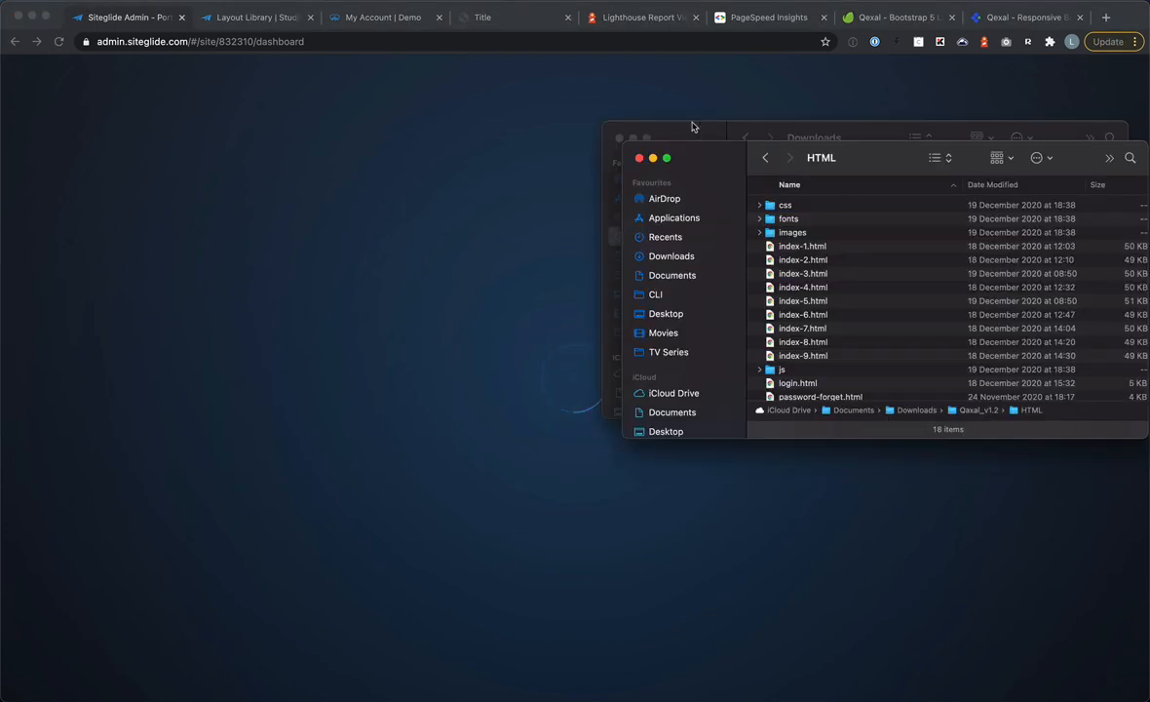
pyautogui.click(618, 137)
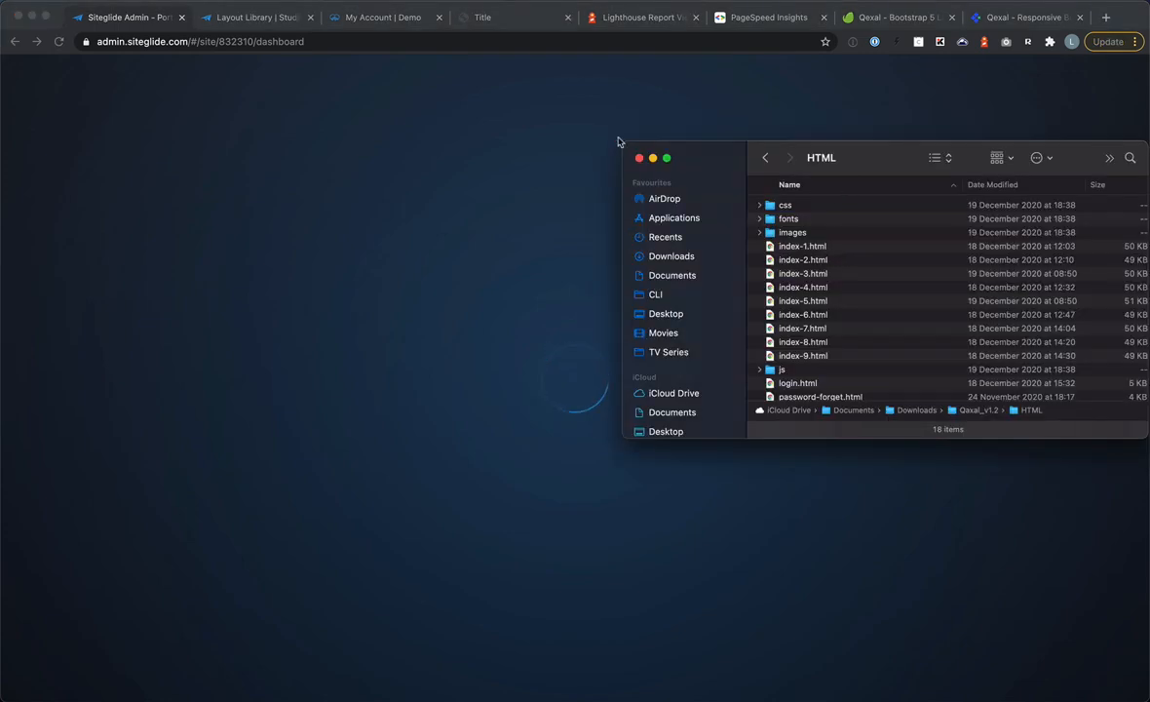
pyautogui.moveTo(878, 159); pyautogui.dragTo(739, 159)
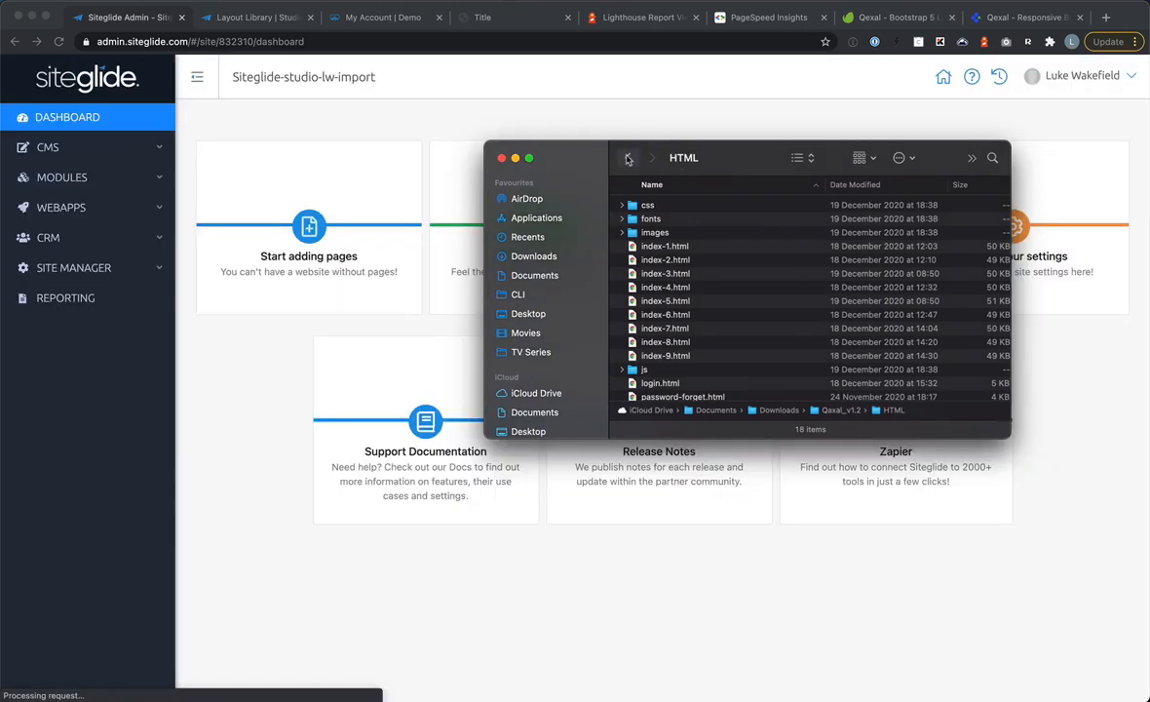
pyautogui.click(629, 159)
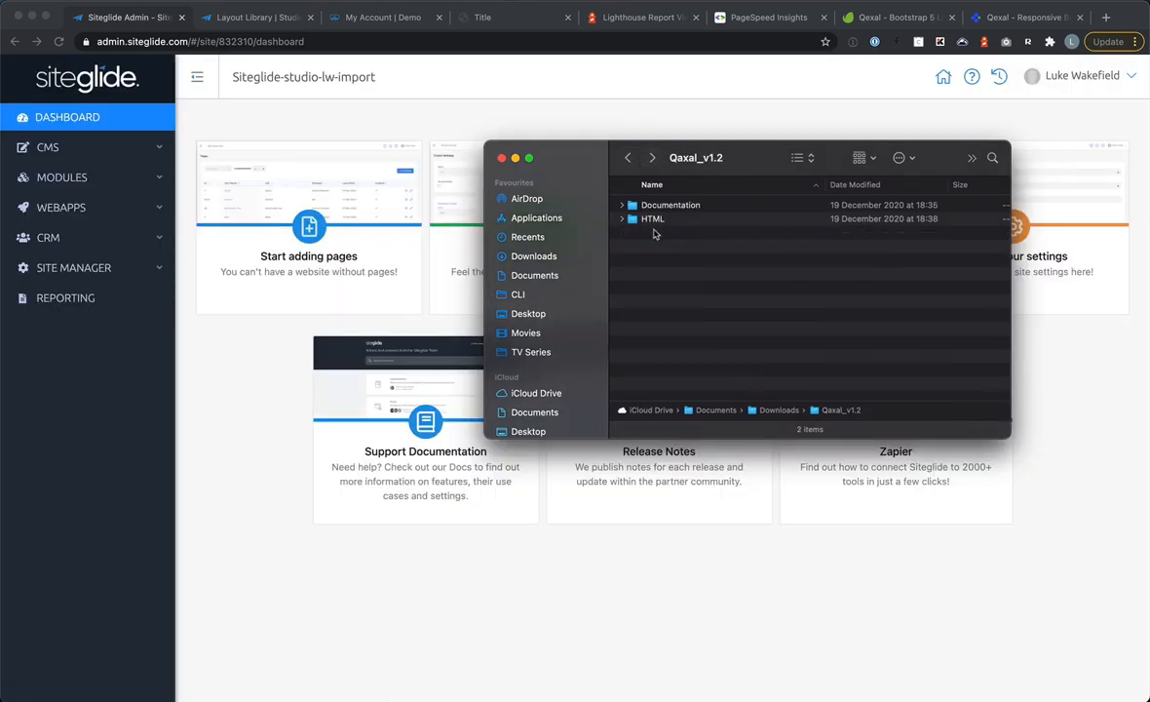
pyautogui.doubleClick(653, 220)
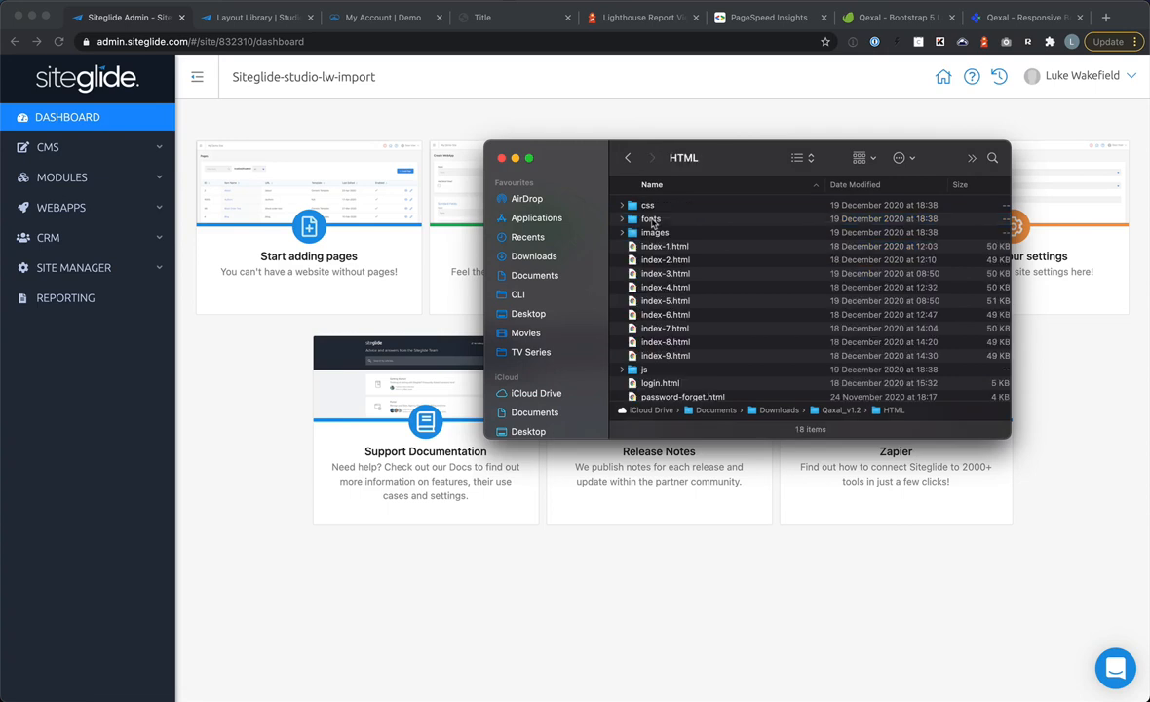
# Step: Open index-1.html in Visual Studio Code and close the Release Notes so the template's code can be viewed
pyautogui.click(663, 249)
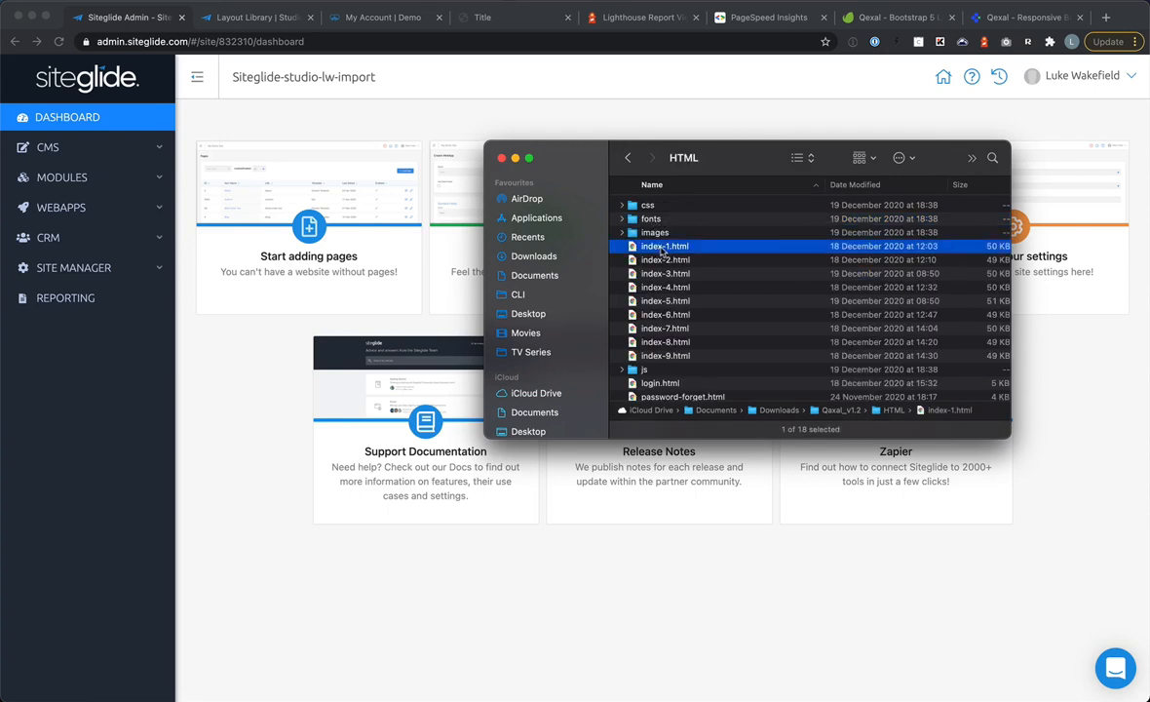
pyautogui.rightClick(664, 249)
pyautogui.moveTo(713, 272)
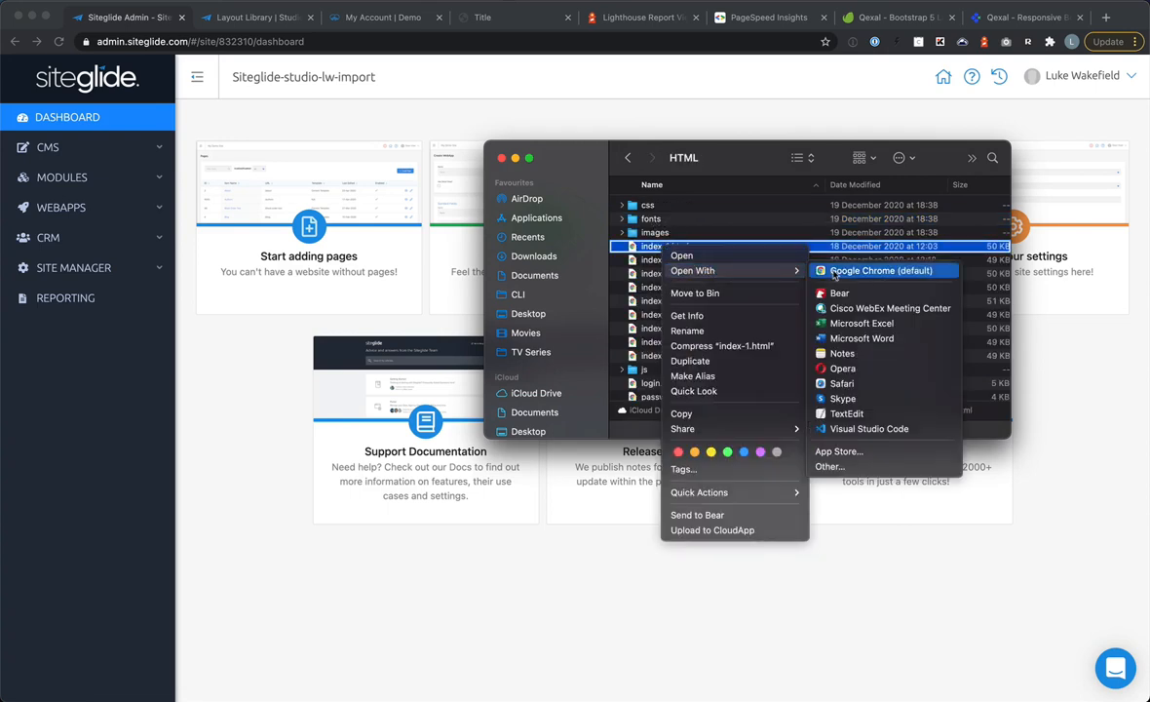
pyautogui.click(860, 430)
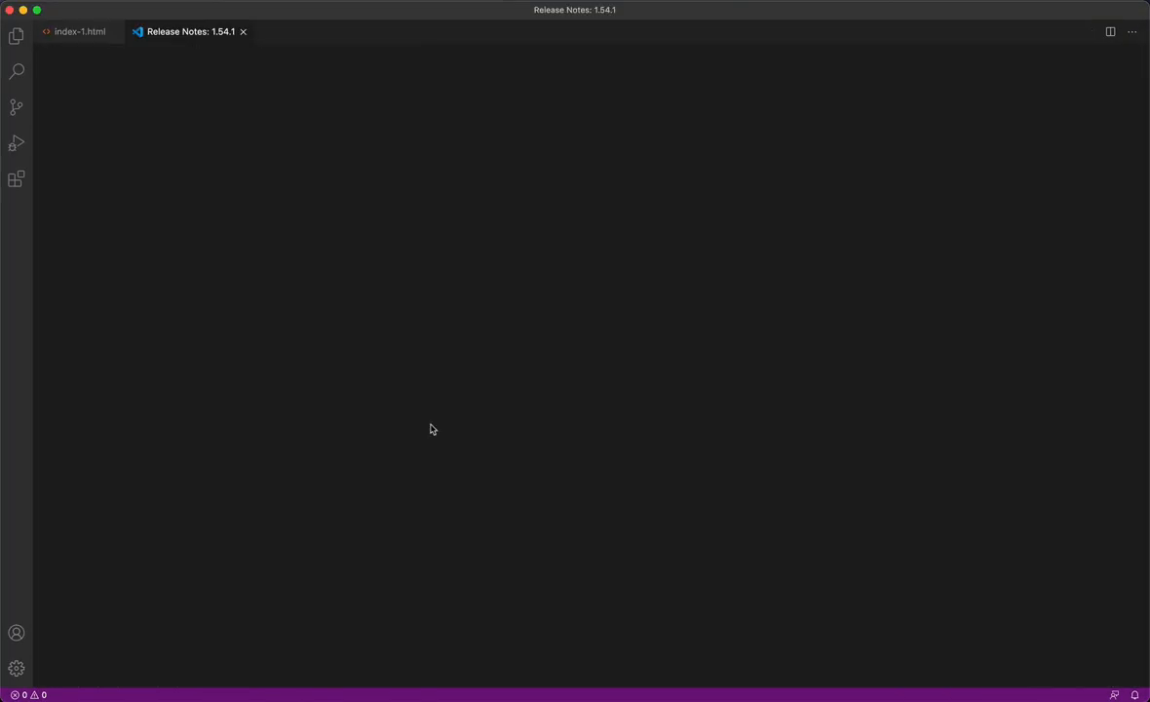
pyautogui.click(243, 31)
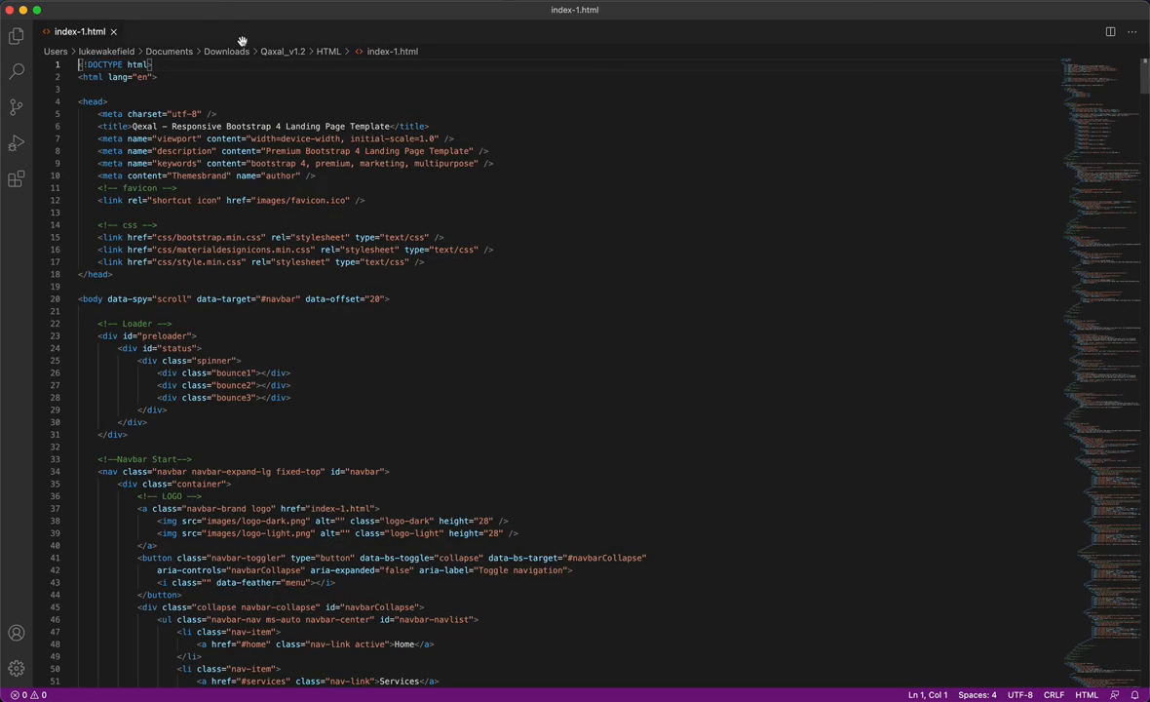
pyautogui.scroll(-2, 425, 455)
pyautogui.scroll(2, 425, 455)
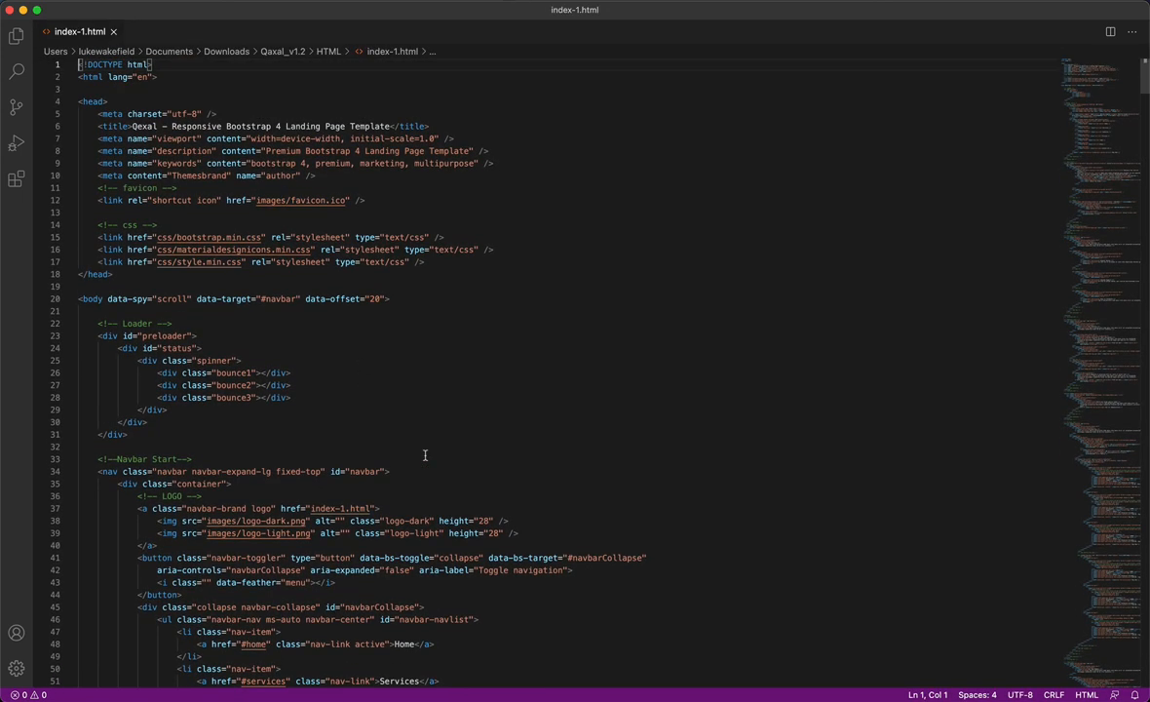
# Step: Switch to the Siteglide admin in Chrome and open the site's Code Editor
pyautogui.press('super+Tab')
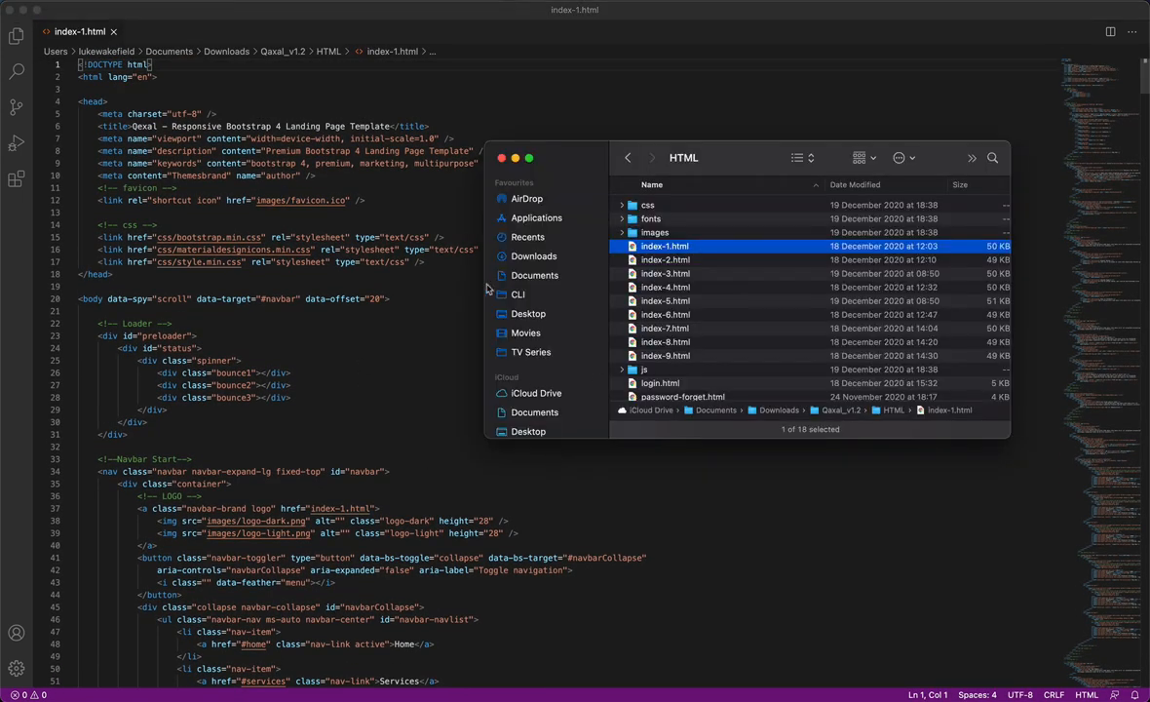
pyautogui.press('super+Tab')
pyautogui.press('super+Tab')
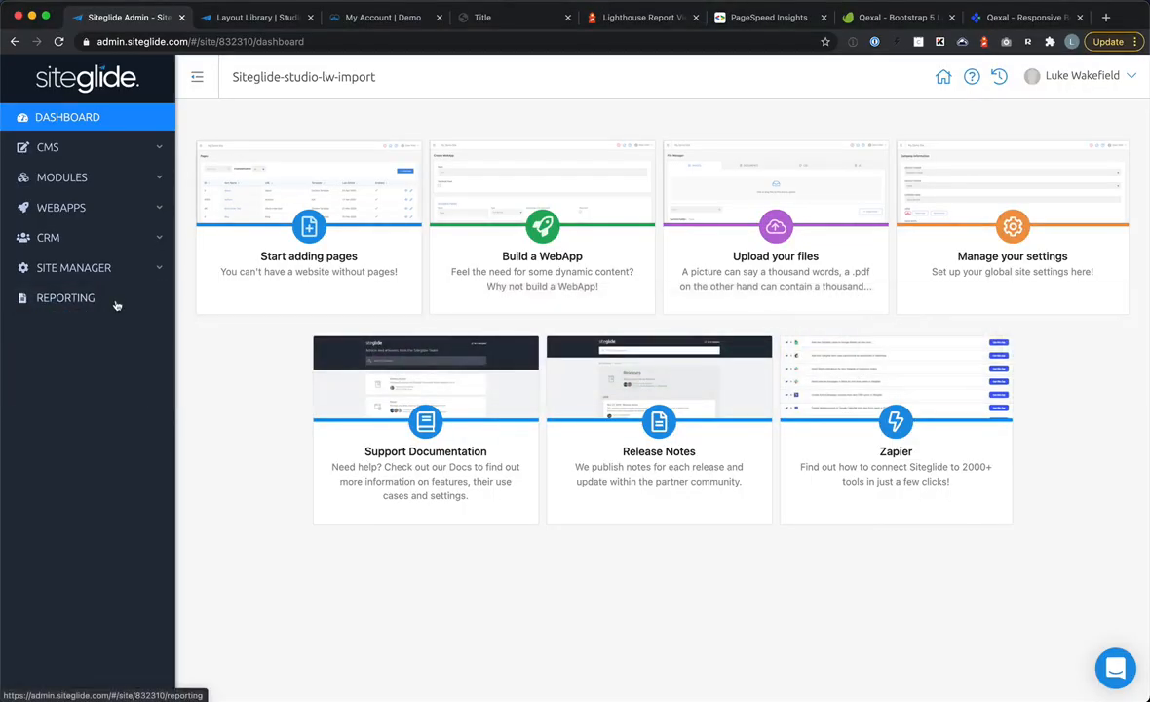
pyautogui.click(76, 269)
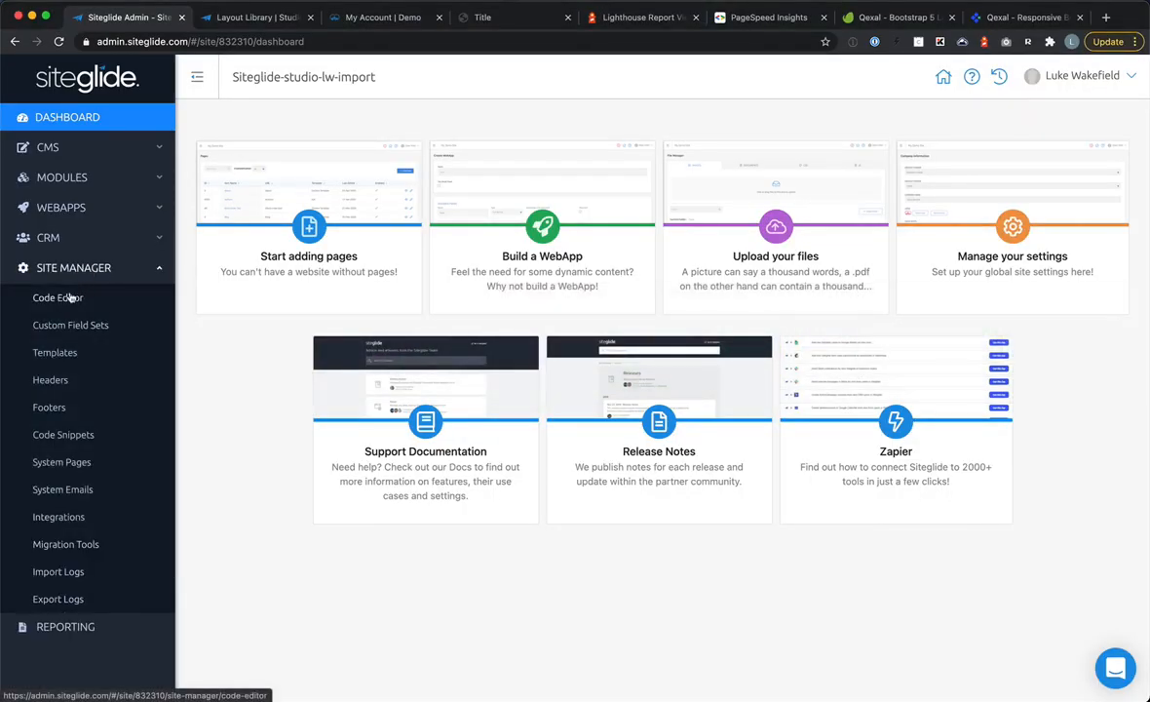
pyautogui.click(70, 297)
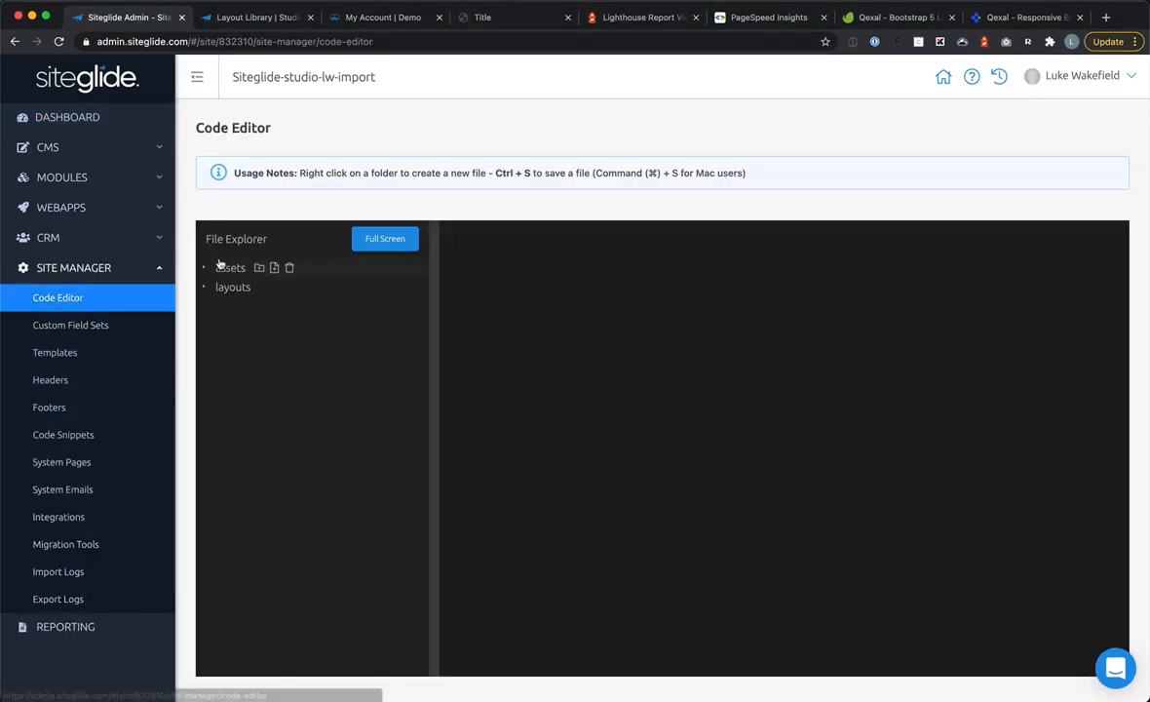
# Step: Open the Studio module's _custom-variables.scss and _custom.scss from assets/css/modules/module_19 to view their contents
pyautogui.click(220, 267)
pyautogui.click(234, 285)
pyautogui.click(248, 325)
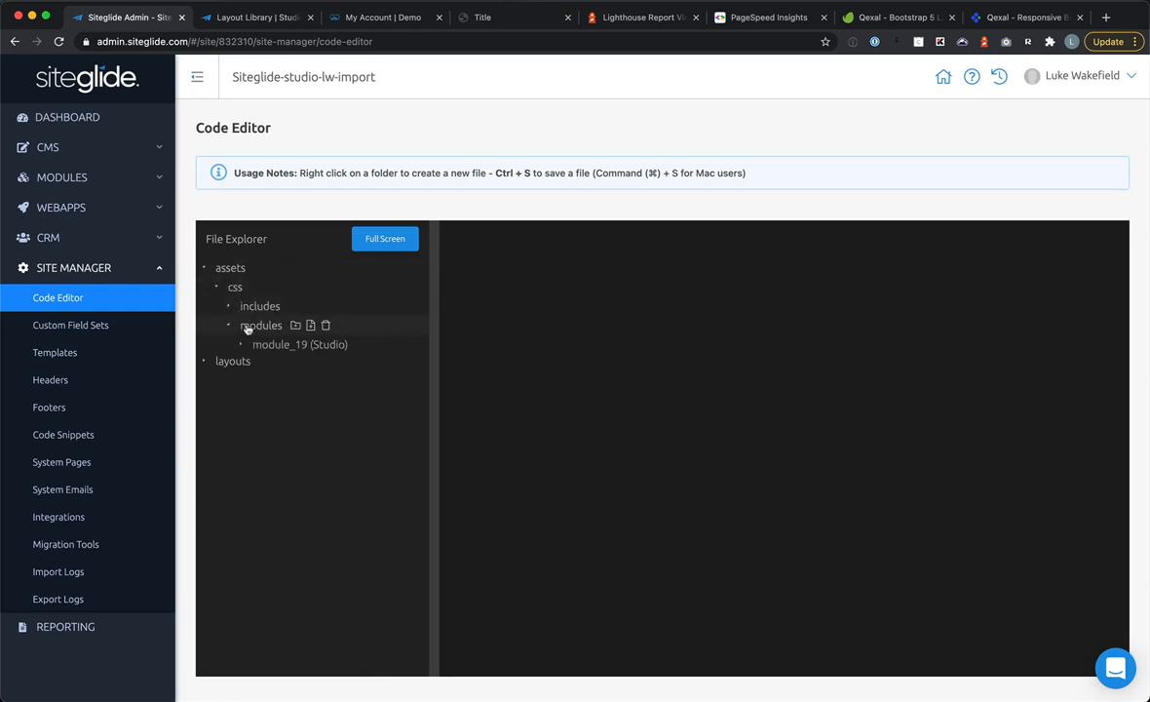
pyautogui.click(267, 344)
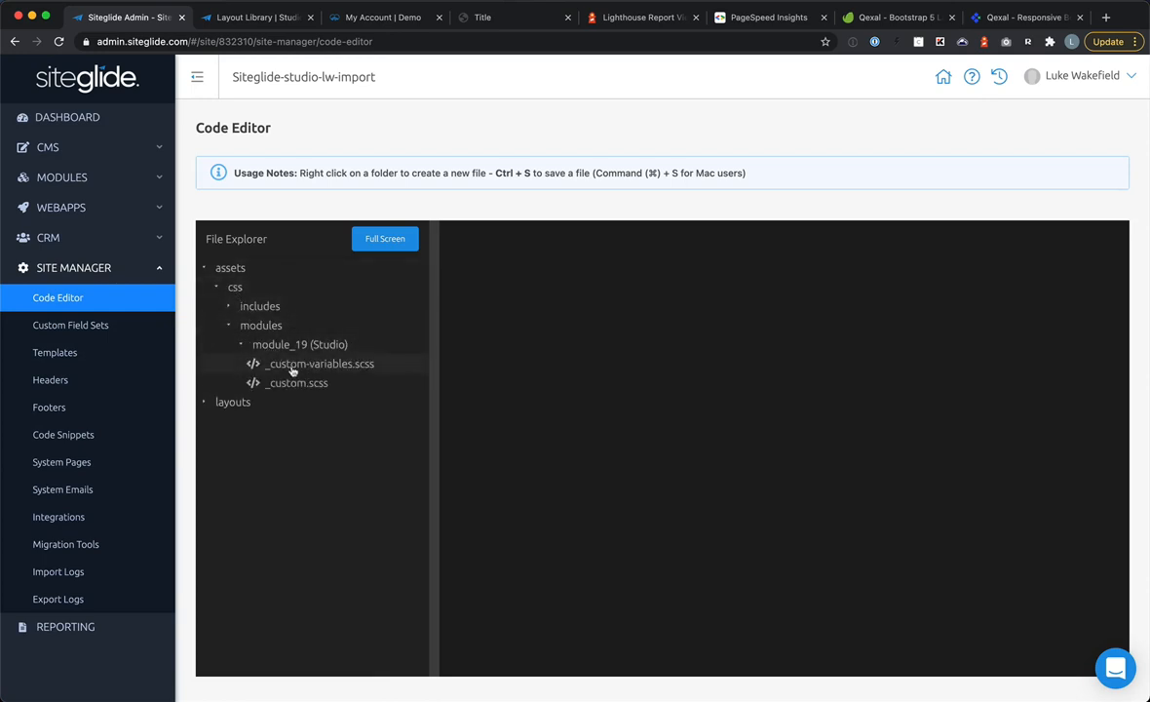
pyautogui.click(293, 366)
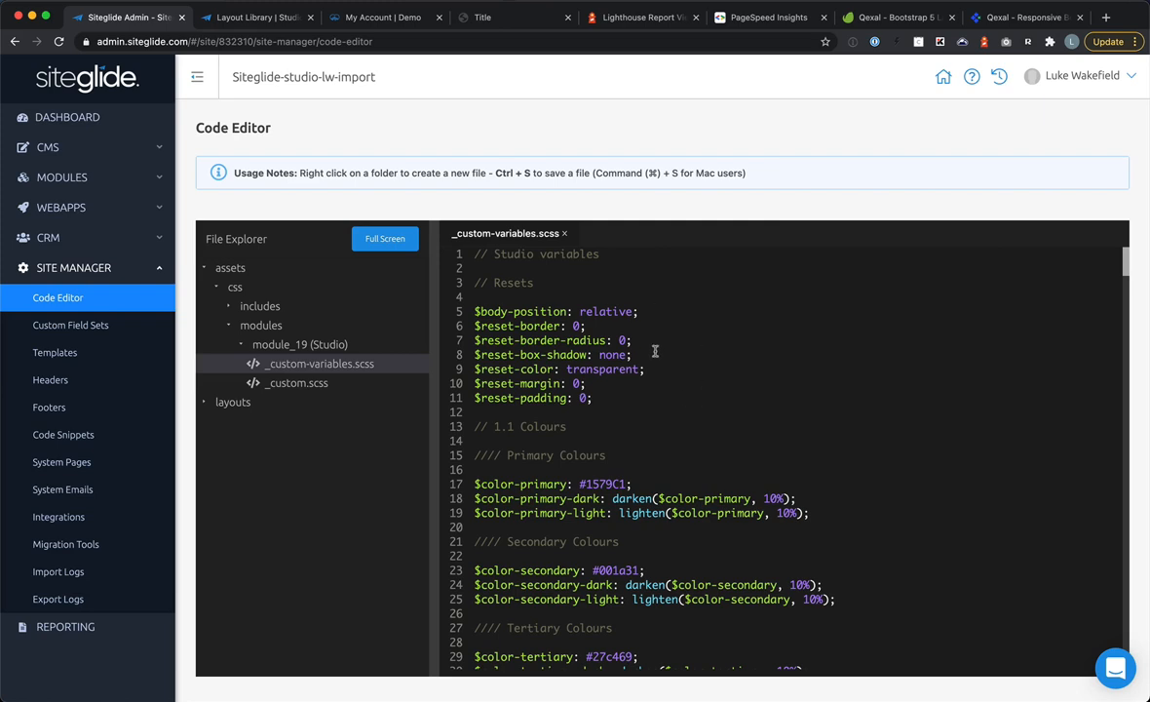
pyautogui.click(304, 386)
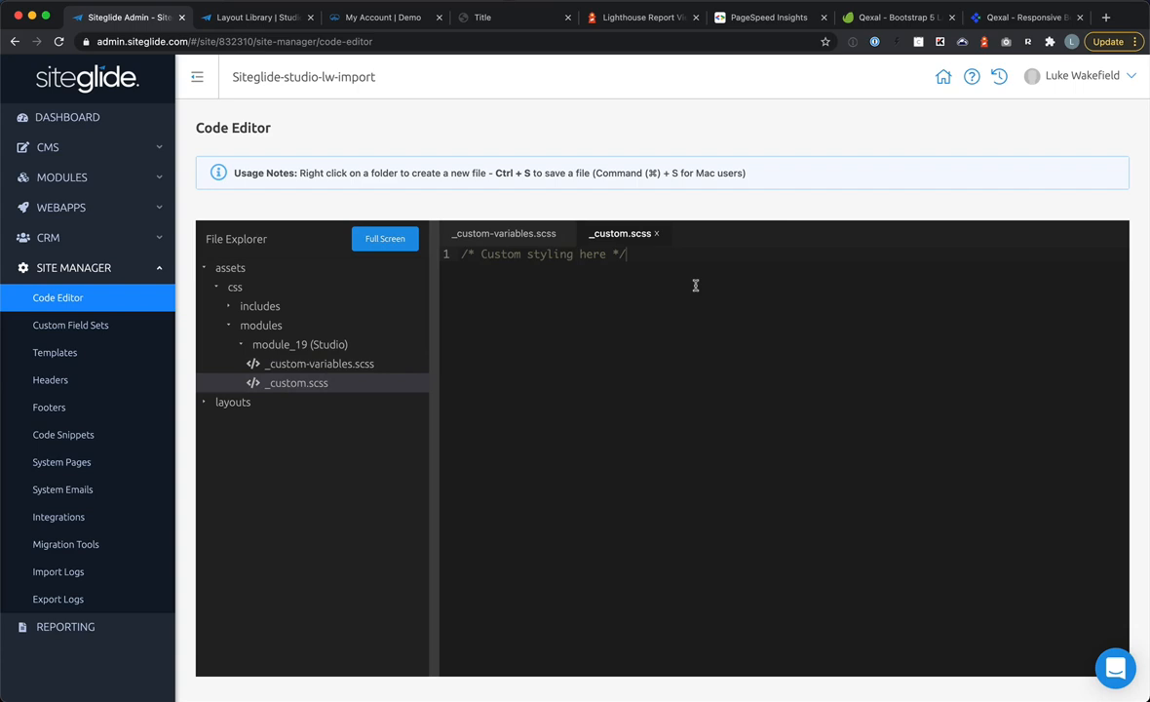
pyautogui.moveTo(292, 344)
# Step: Examine the stylesheets linked in index-1.html and the template's css folder in Finder alongside Siteglide's Studio style files
pyautogui.press('super+Tab')
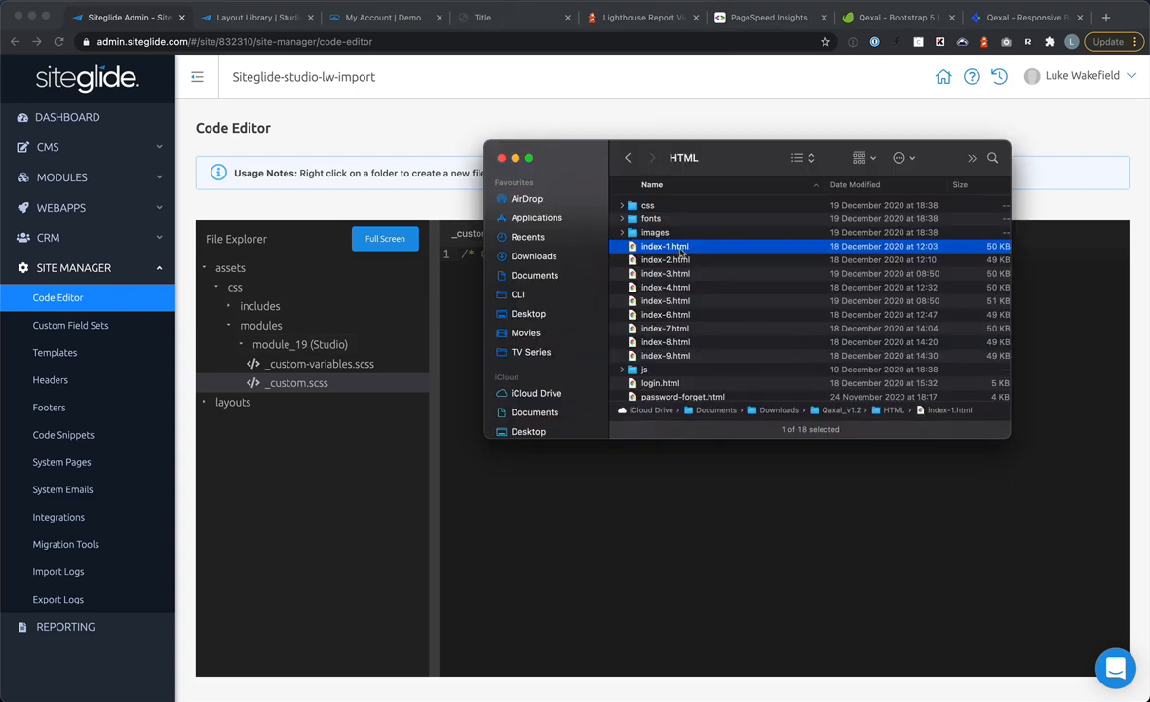
pyautogui.press('super+Tab')
pyautogui.press('Tab')
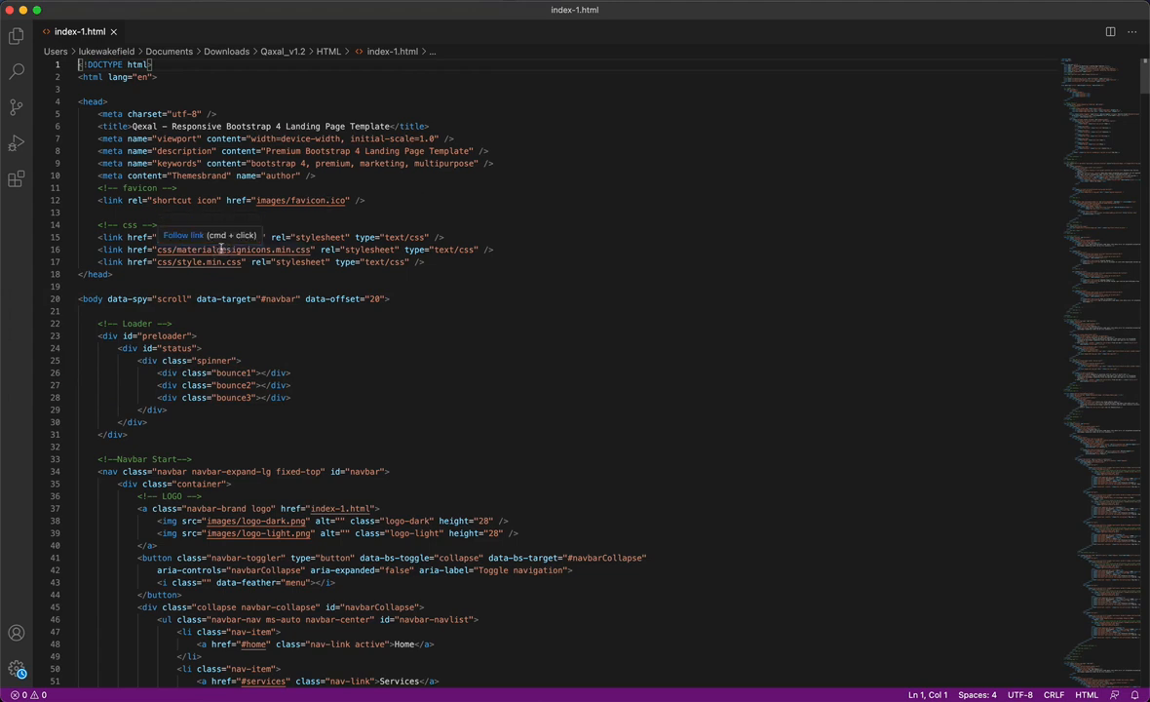
pyautogui.press('super+Tab')
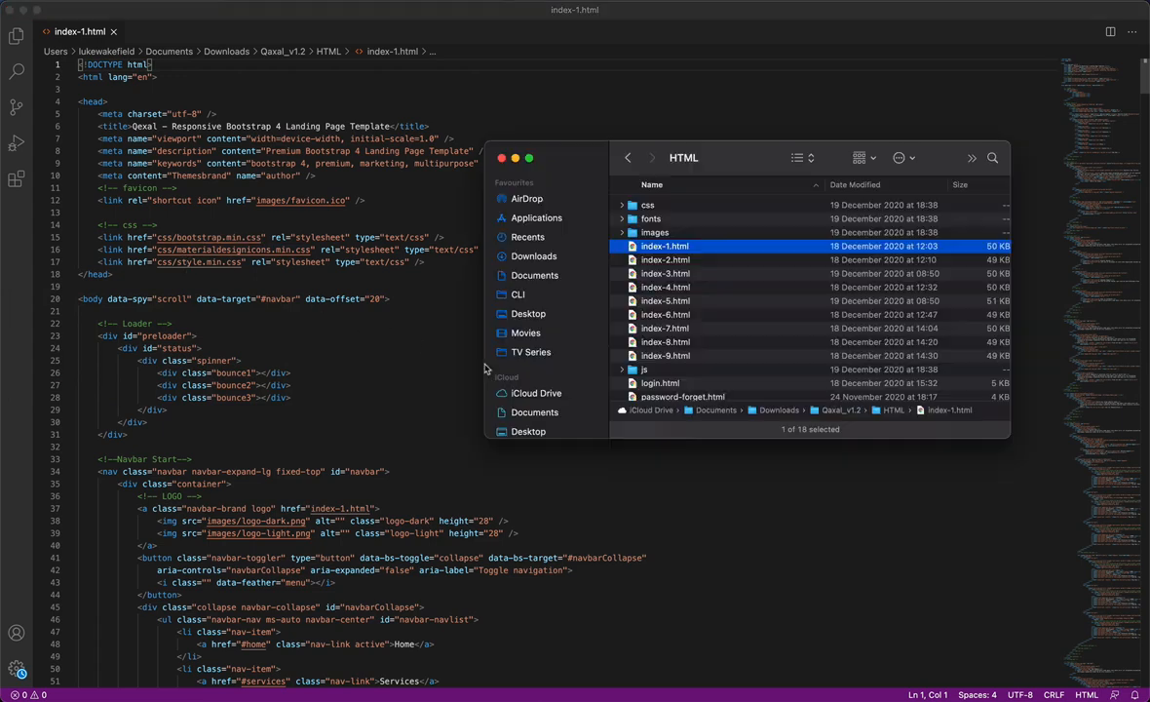
pyautogui.click(622, 205)
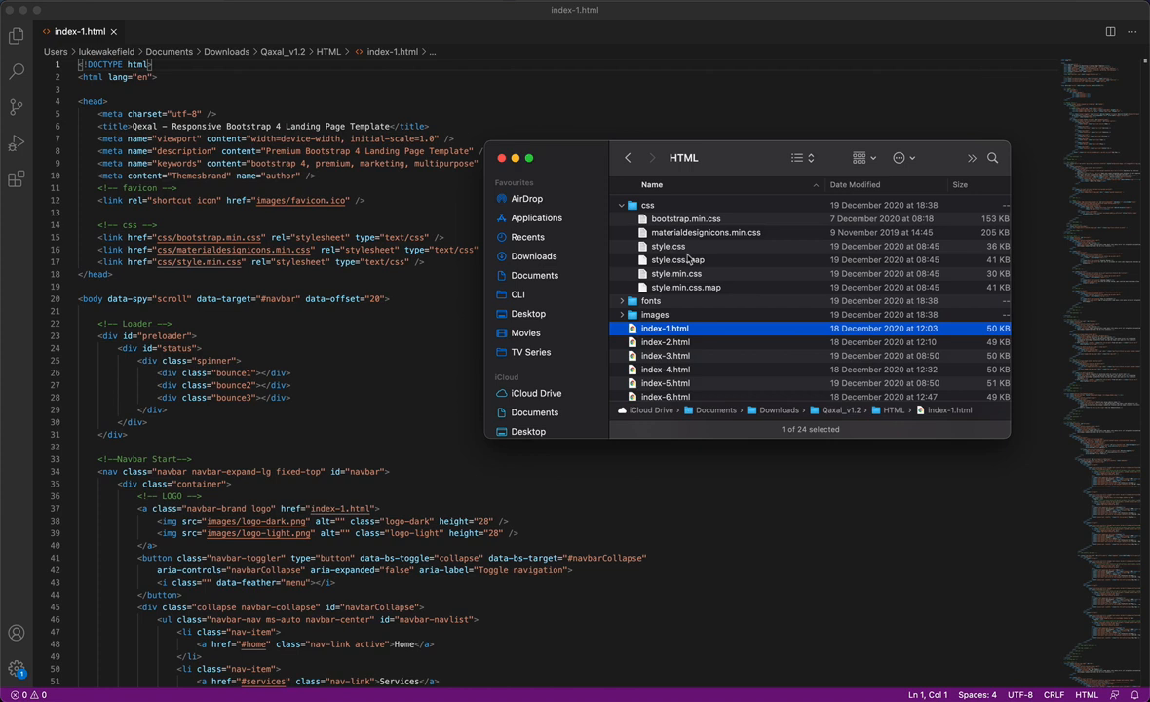
pyautogui.press('super+Tab')
pyautogui.press('super+Tab')
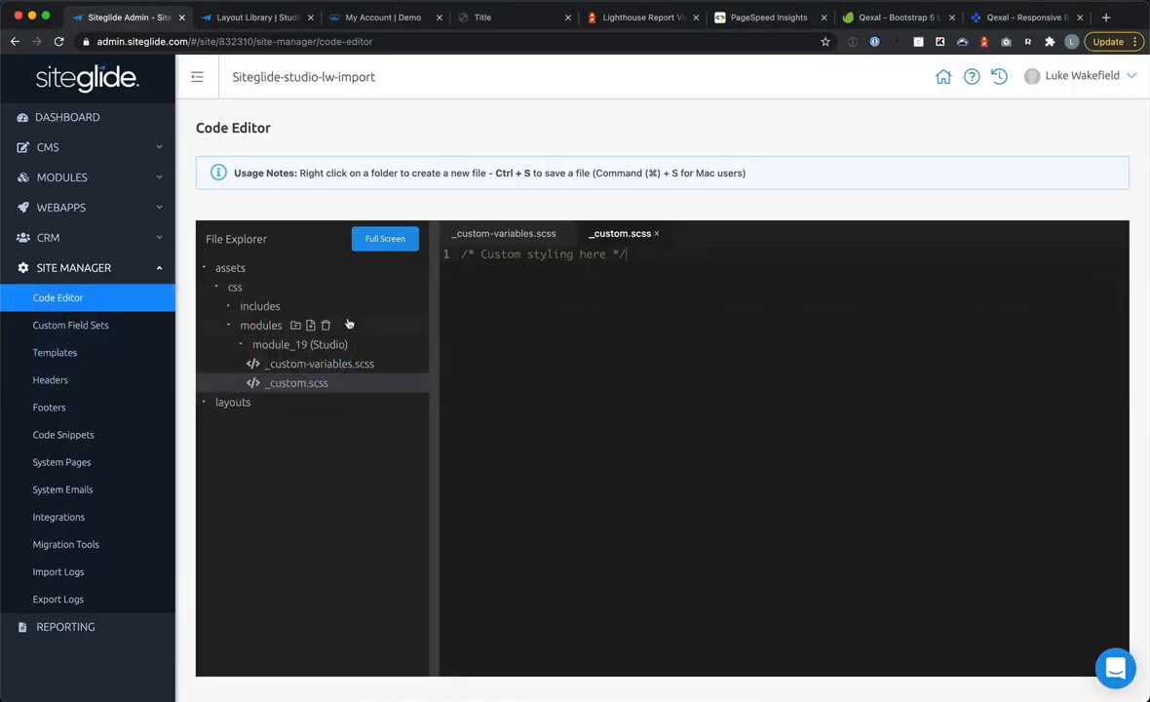
pyautogui.press('super+Tab')
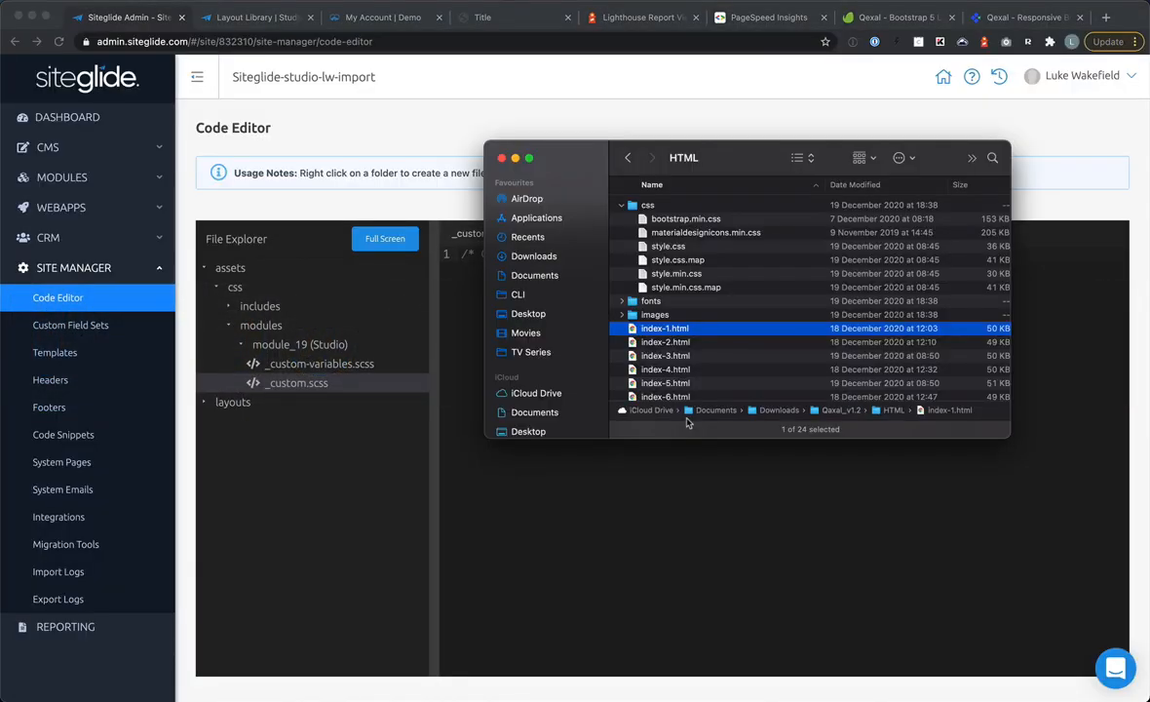
# Step: Switch to Visual Studio Code and copy the whole Services section of index-1.html, from its start comment to its end comment
pyautogui.press('super+Tab')
pyautogui.press('super+Tab')
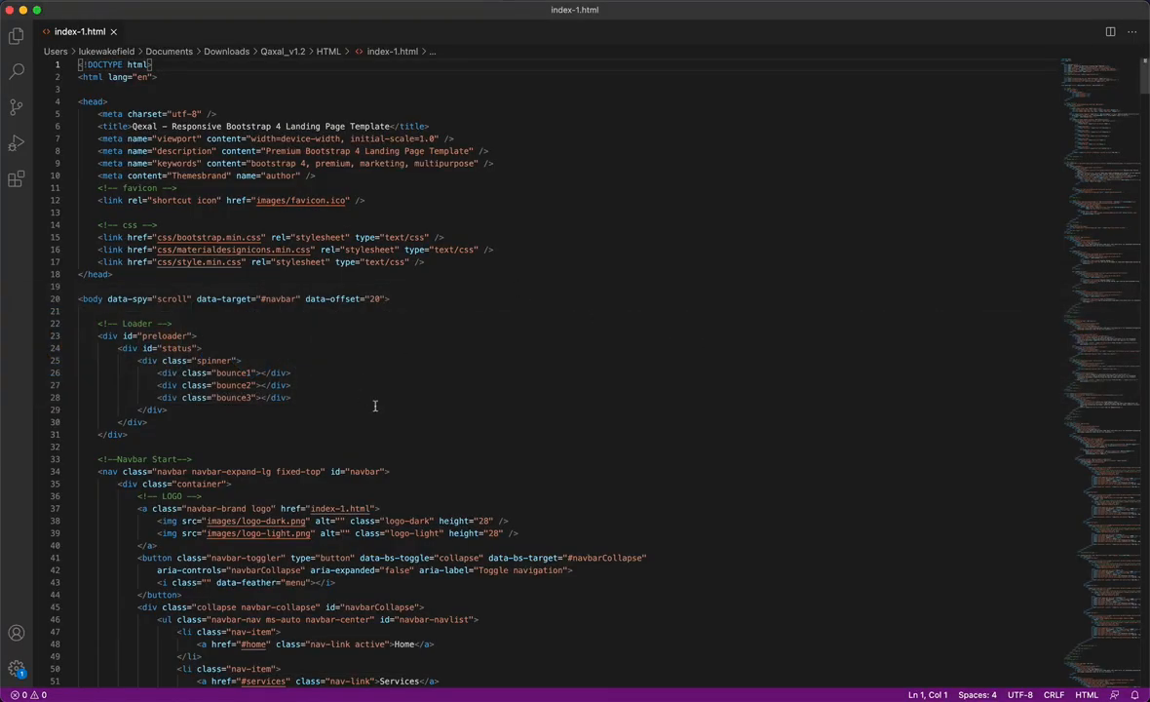
pyautogui.scroll(-10, 475, 437)
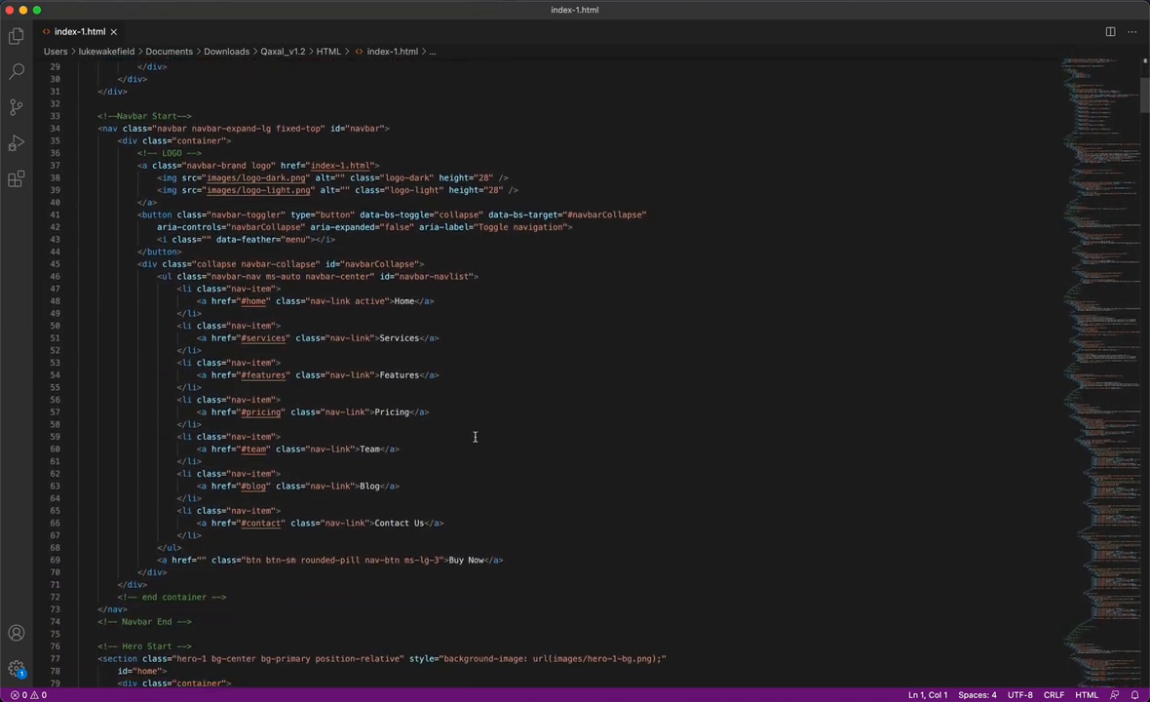
pyautogui.scroll(-12, 474, 437)
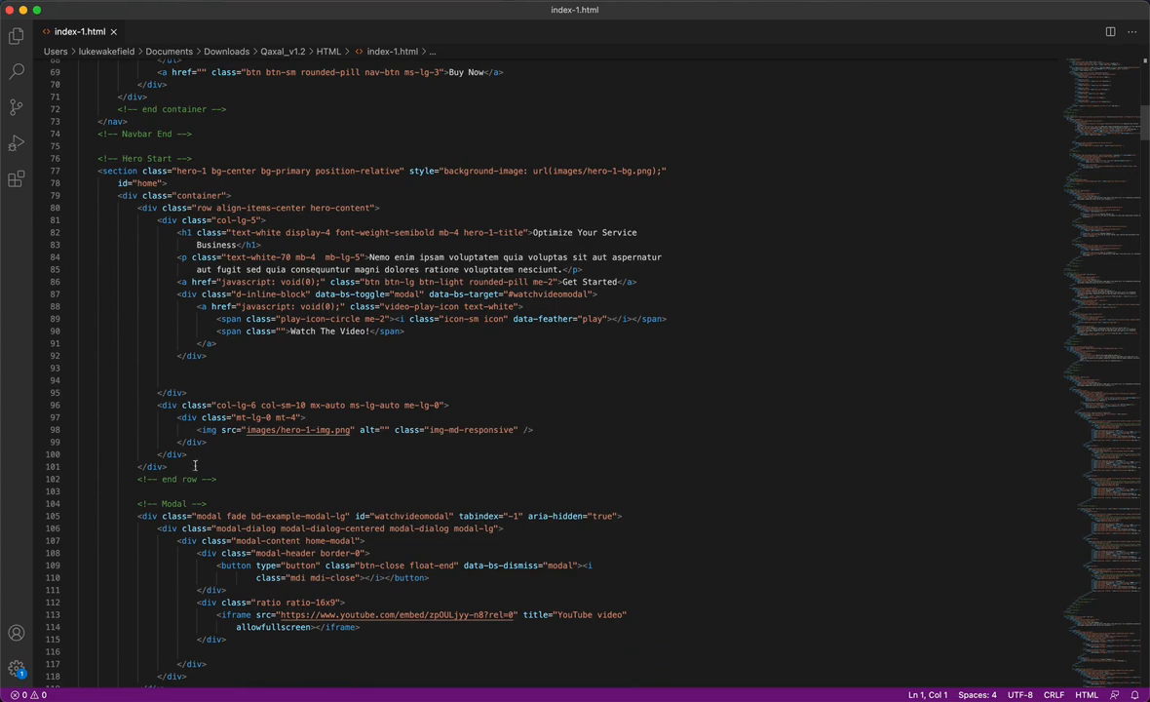
pyautogui.scroll(-8, 326, 499)
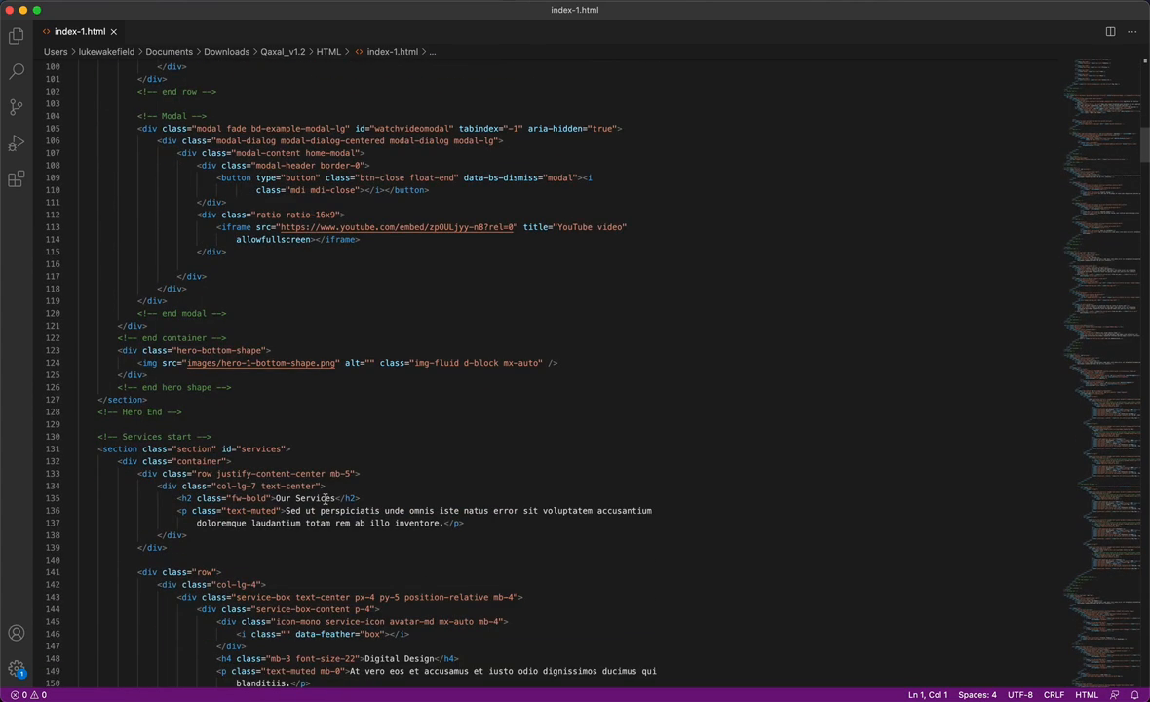
pyautogui.scroll(-6, 251, 443)
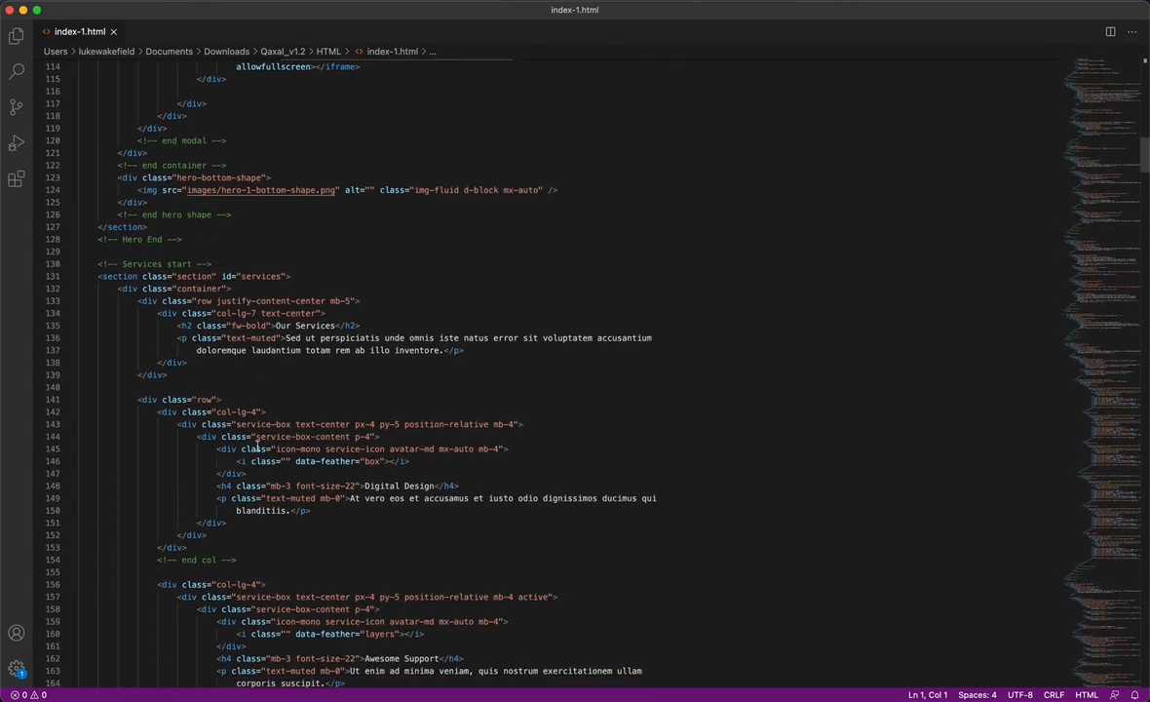
pyautogui.moveTo(95, 140); pyautogui.dragTo(372, 346)
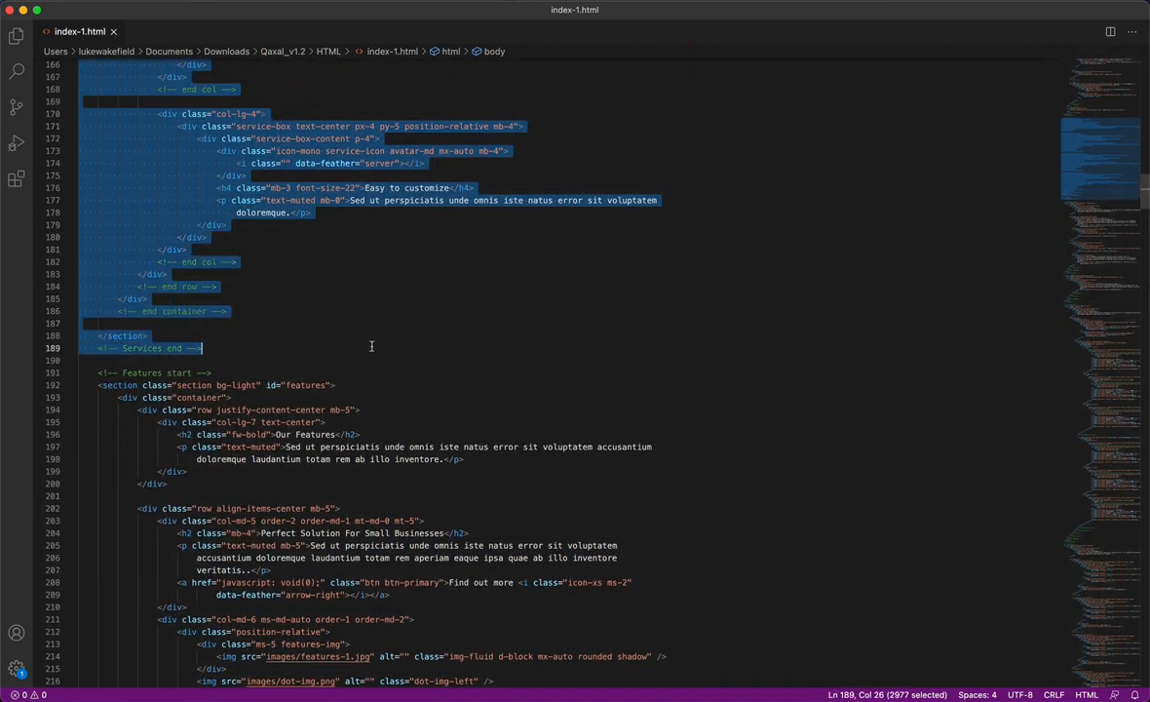
# Step: Switch back to the Siteglide admin, then create and save a new CMS page named Home without a page template
pyautogui.press('super+Tab')
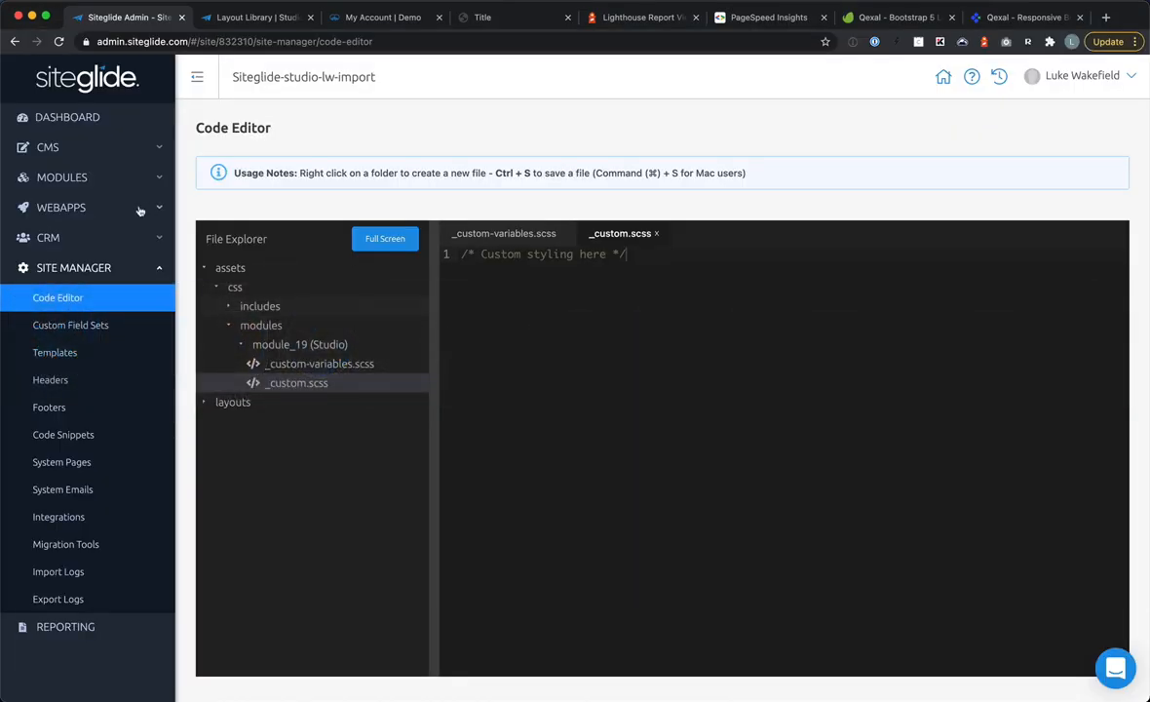
pyautogui.click(93, 143)
pyautogui.click(112, 170)
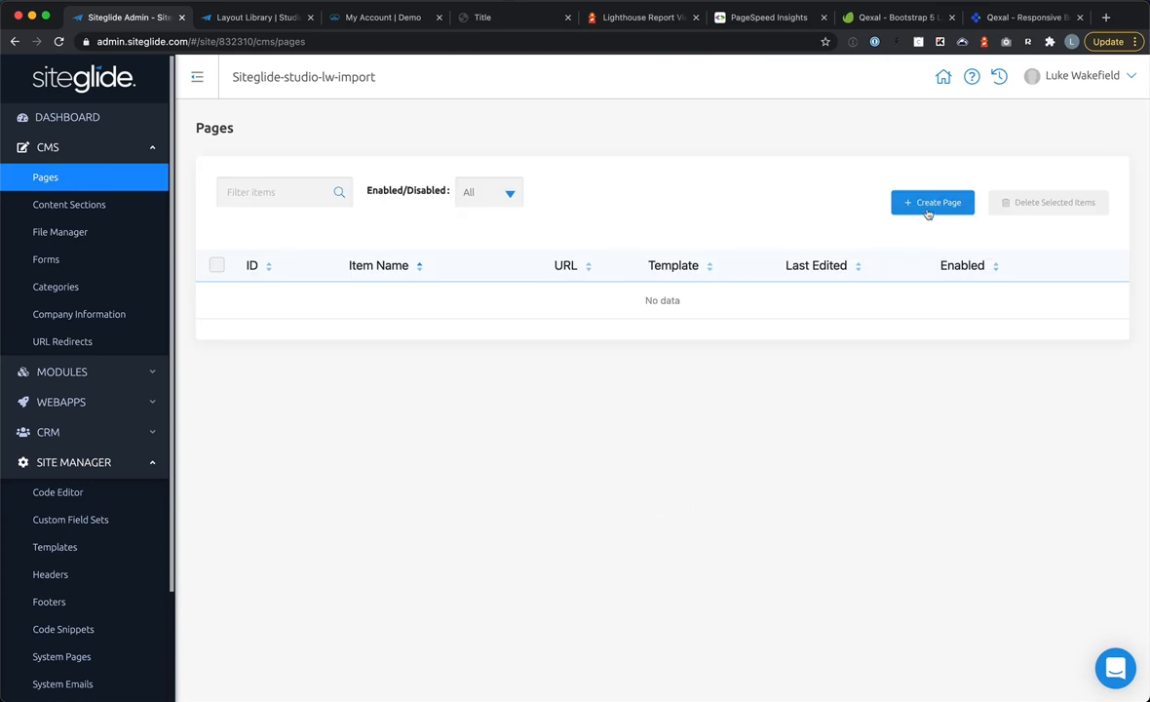
pyautogui.click(929, 204)
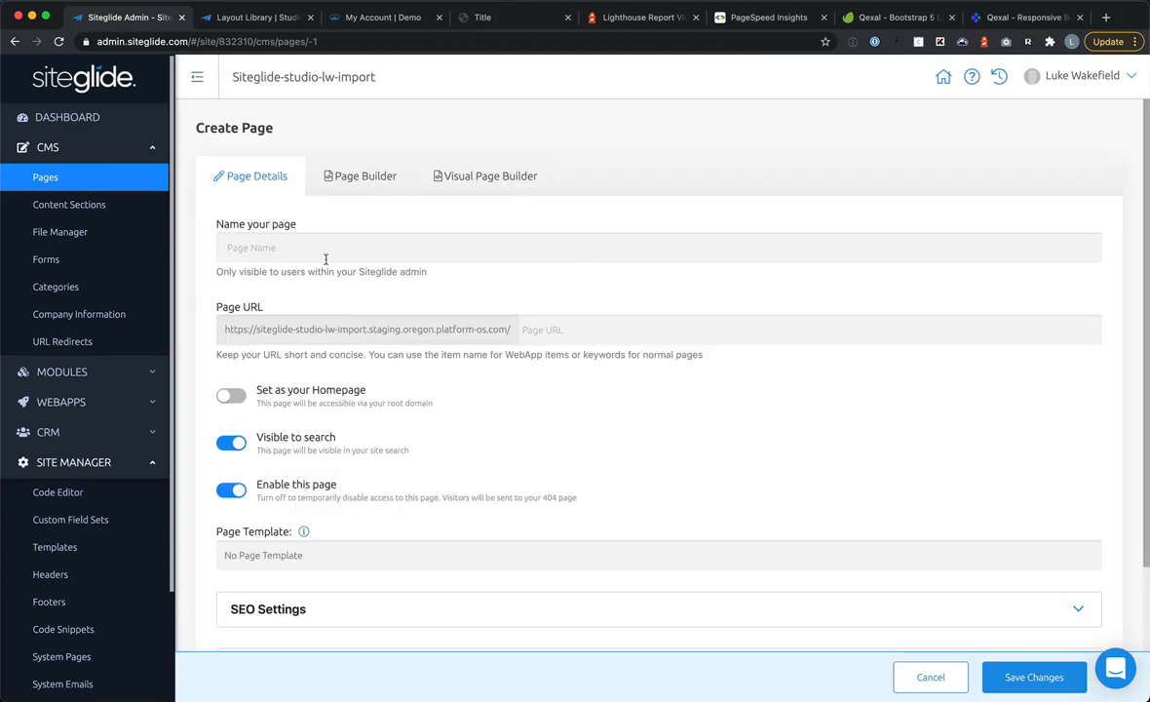
pyautogui.click(325, 258)
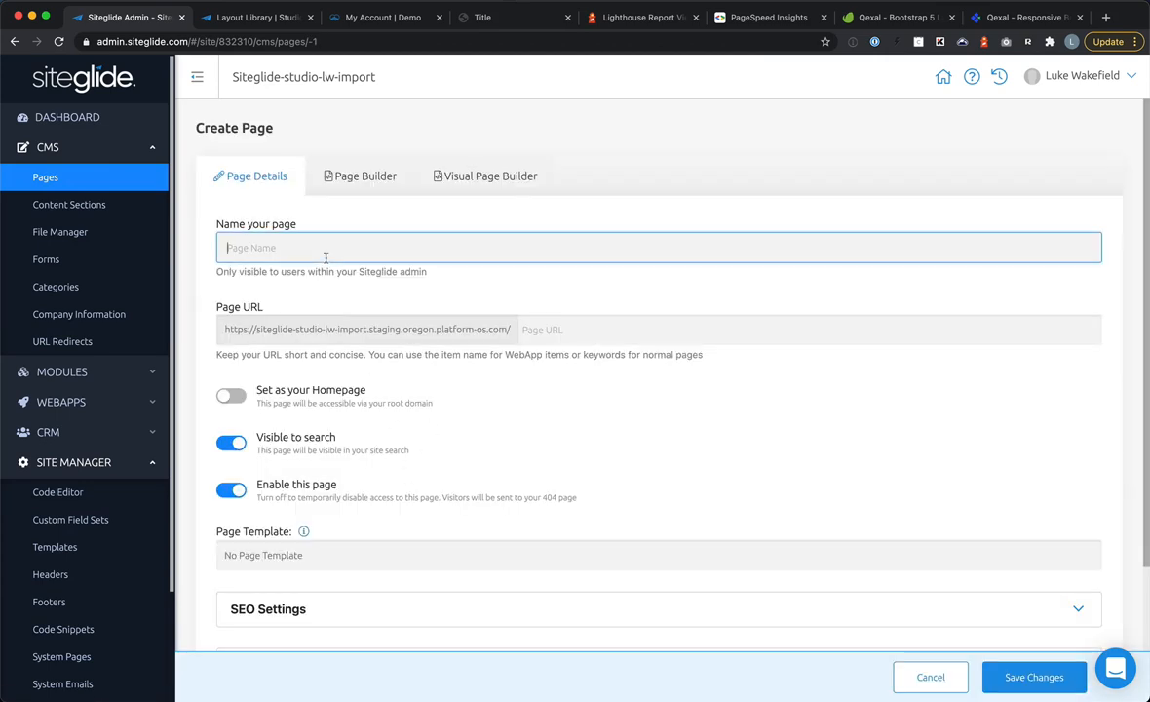
pyautogui.write('Home')
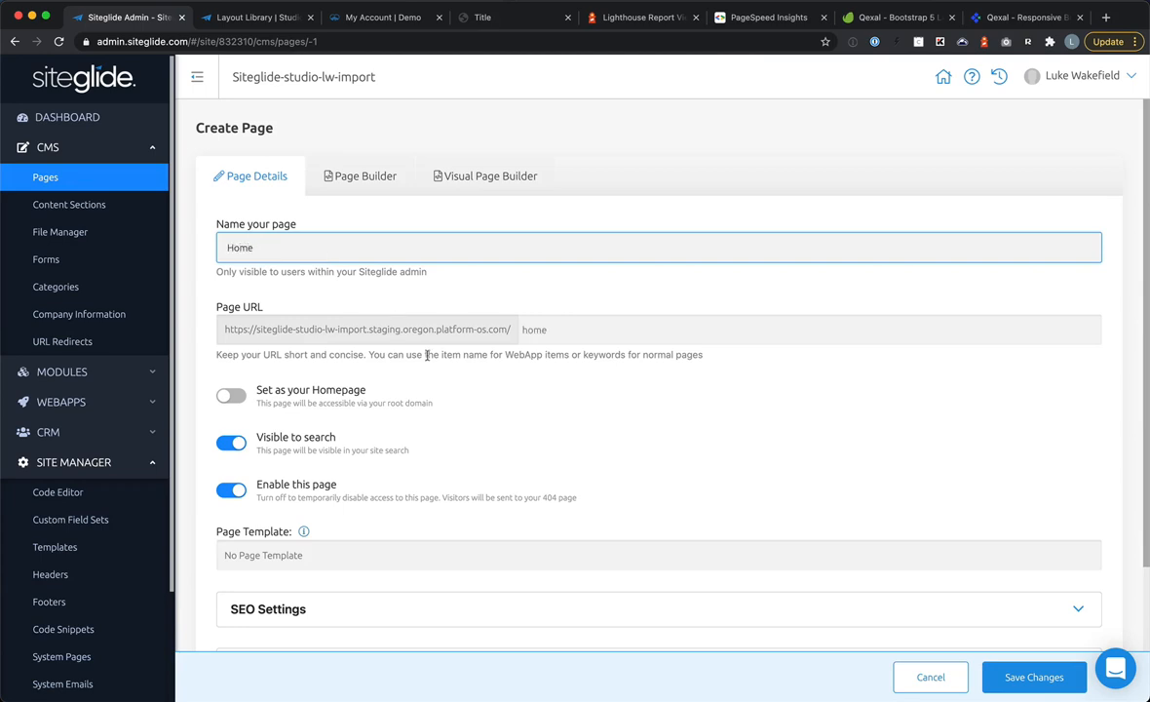
pyautogui.click(367, 554)
pyautogui.click(1034, 676)
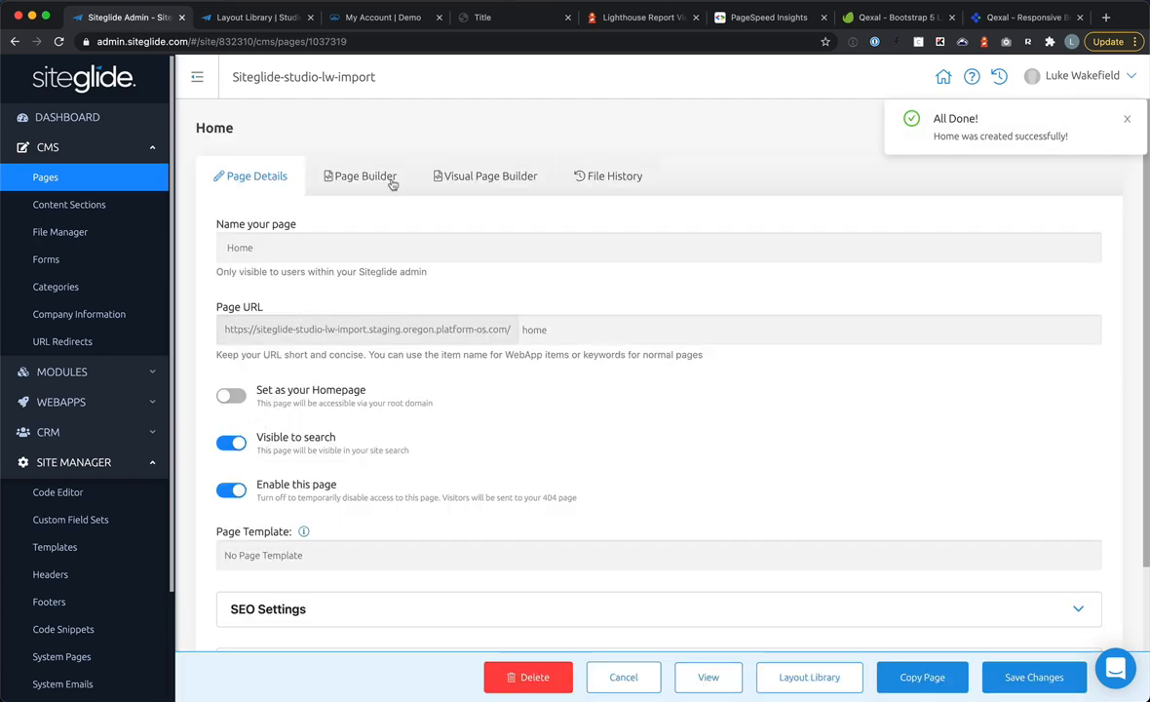
# Step: Paste the copied Services section into the Home page's Page Builder code, then save and view the page
pyautogui.click(346, 177)
pyautogui.hotkey('ctrl', 'v')
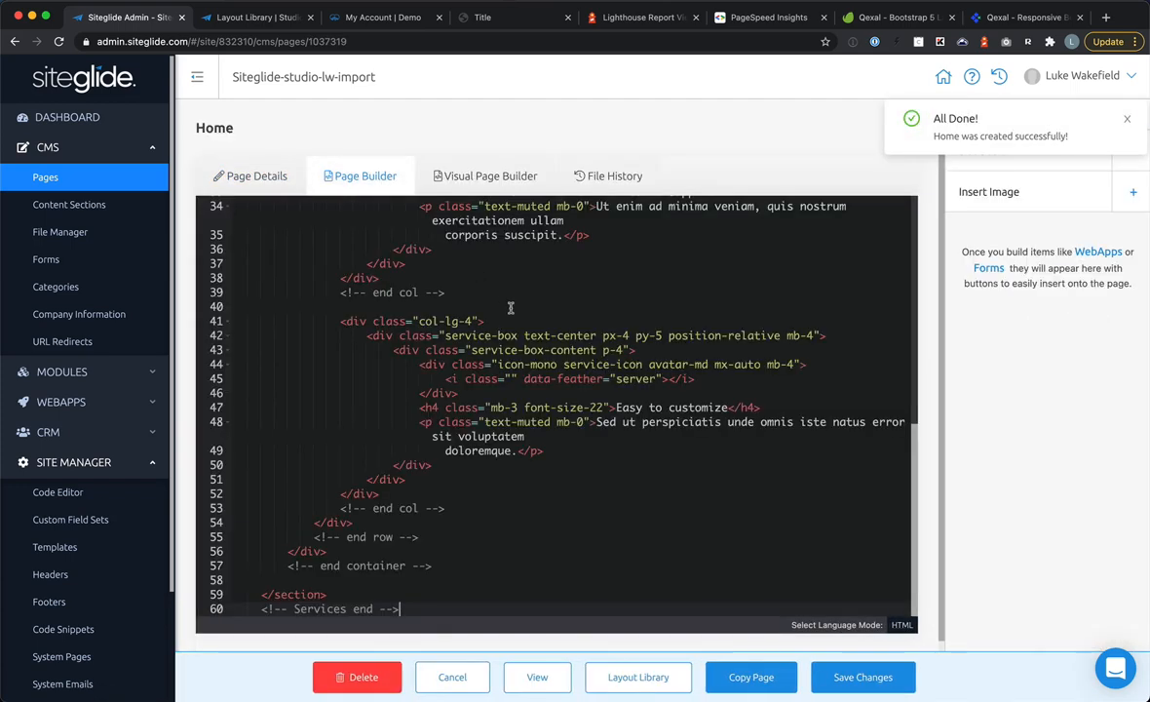
pyautogui.click(899, 685)
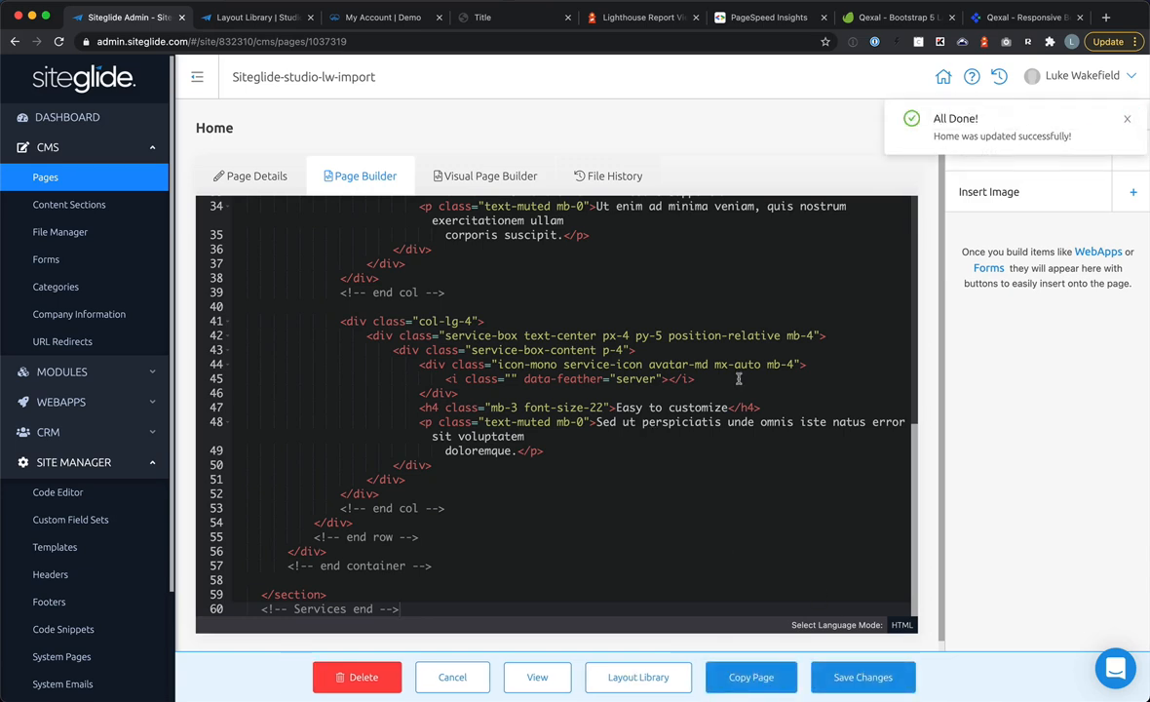
pyautogui.click(535, 674)
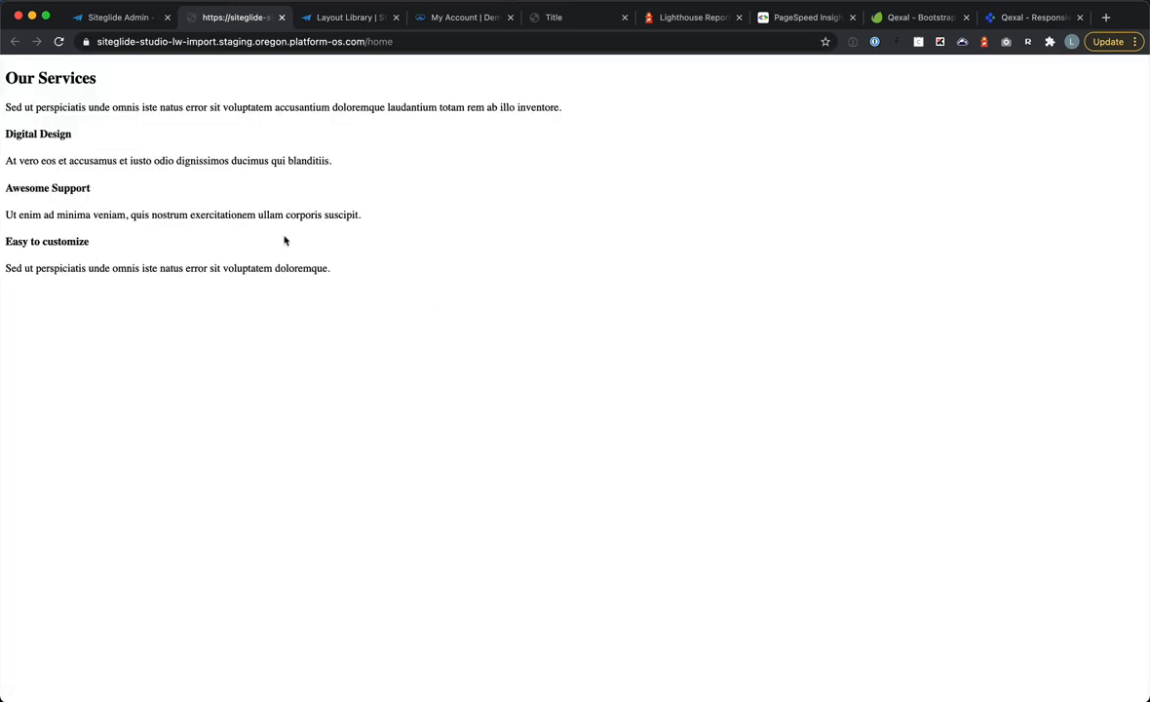
# Step: Create and save a Page template named Main that uses Studio, and return to the admin's list of pages
pyautogui.click(132, 21)
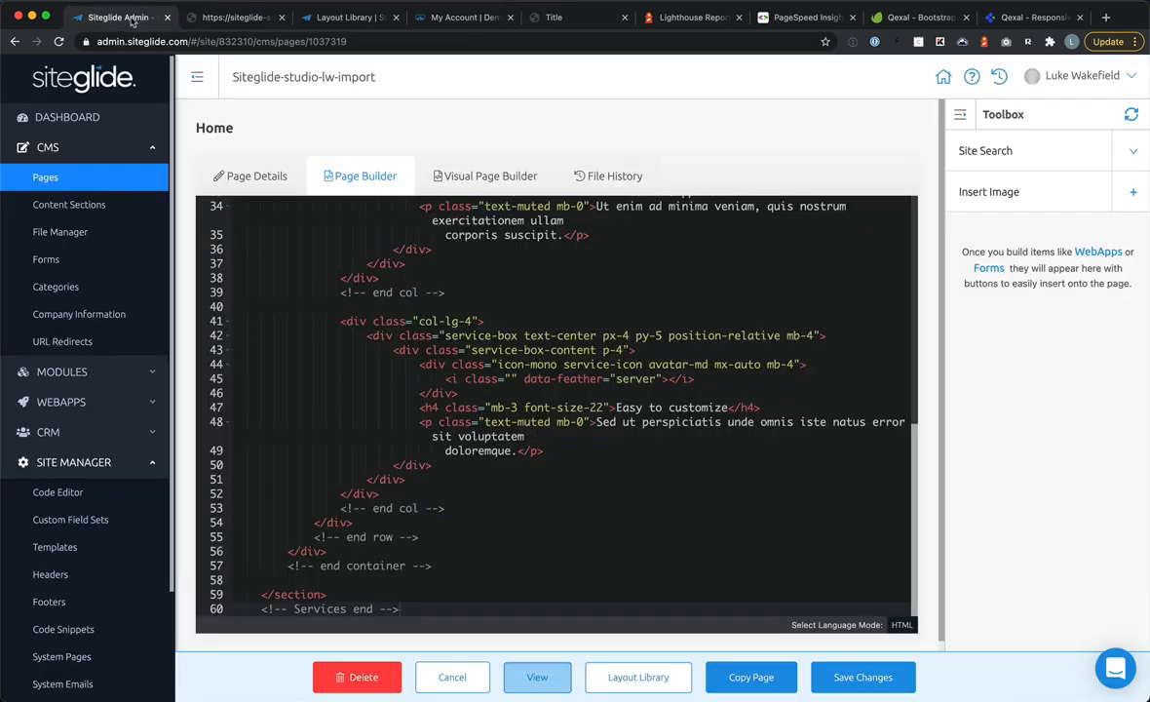
pyautogui.click(70, 546)
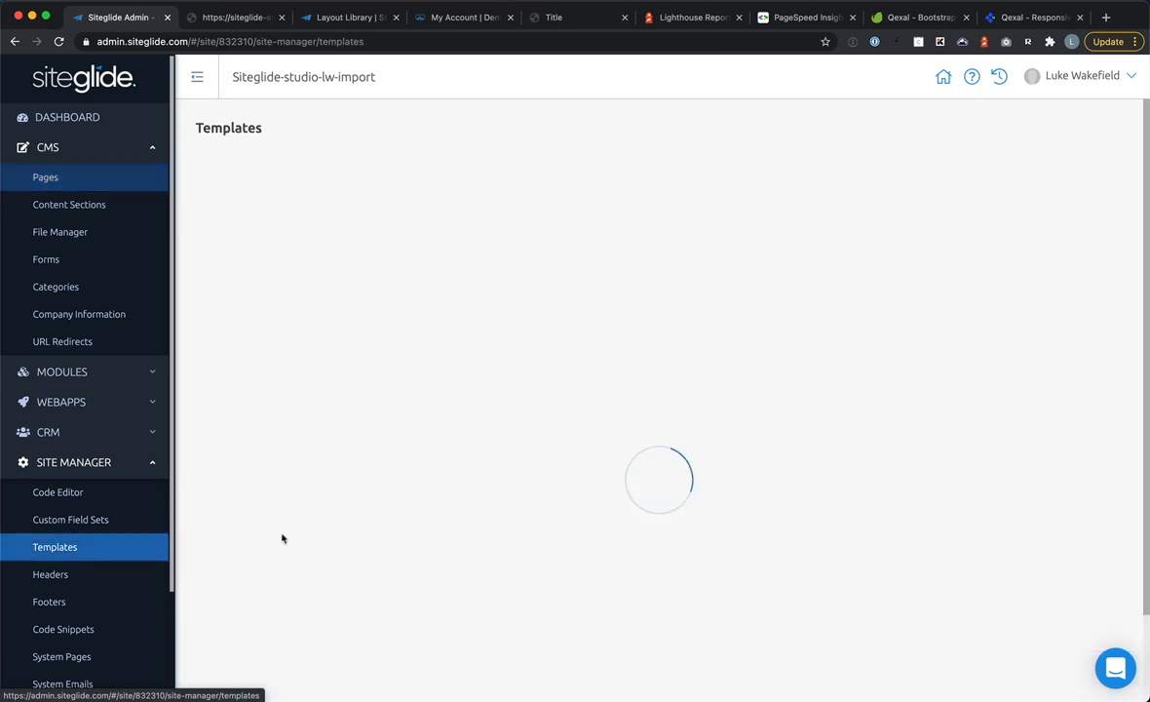
pyautogui.click(1069, 182)
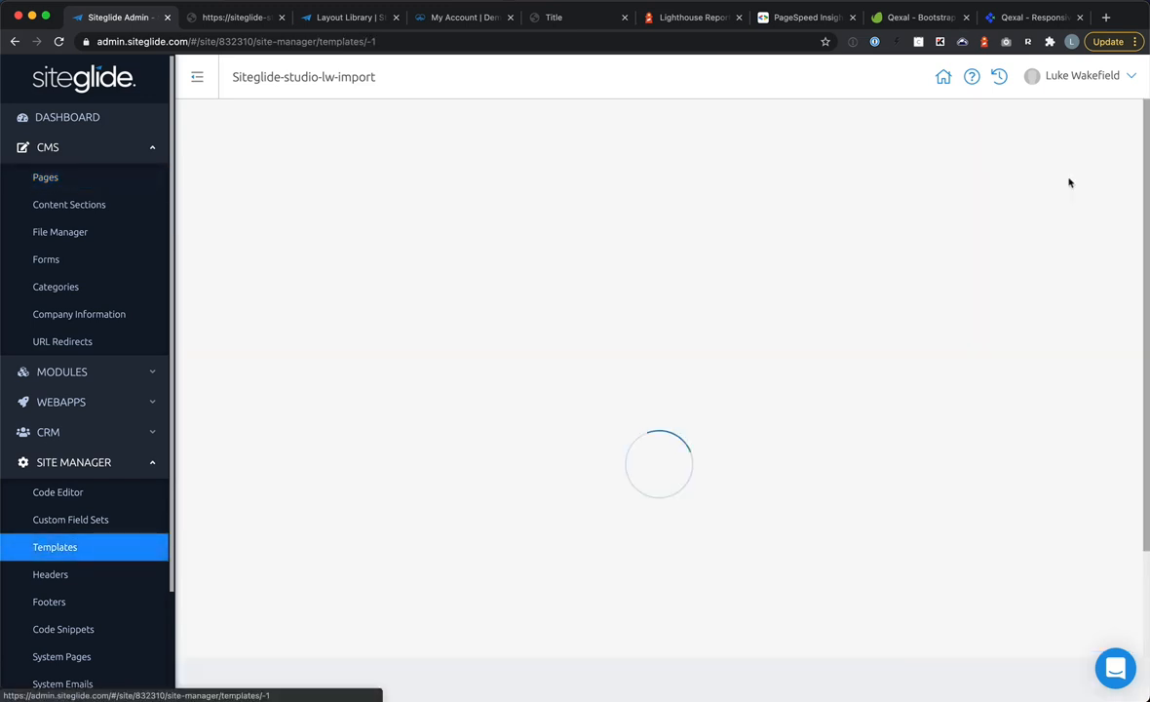
pyautogui.click(449, 207)
pyautogui.write('Main')
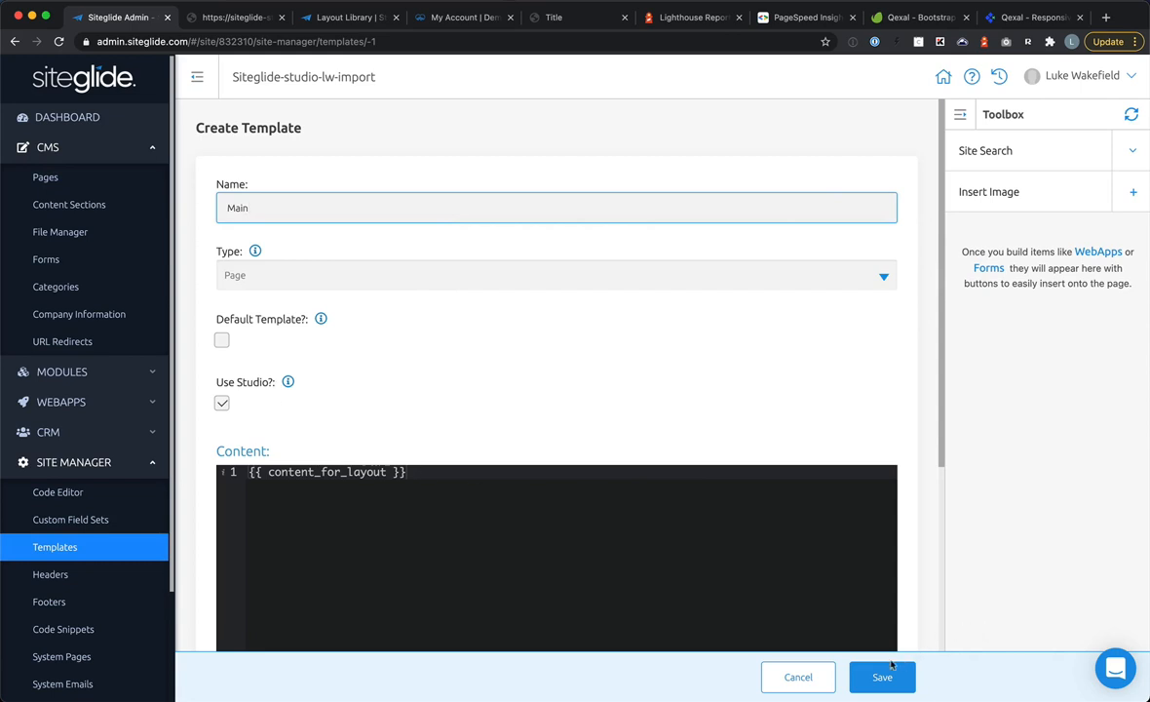
pyautogui.click(874, 673)
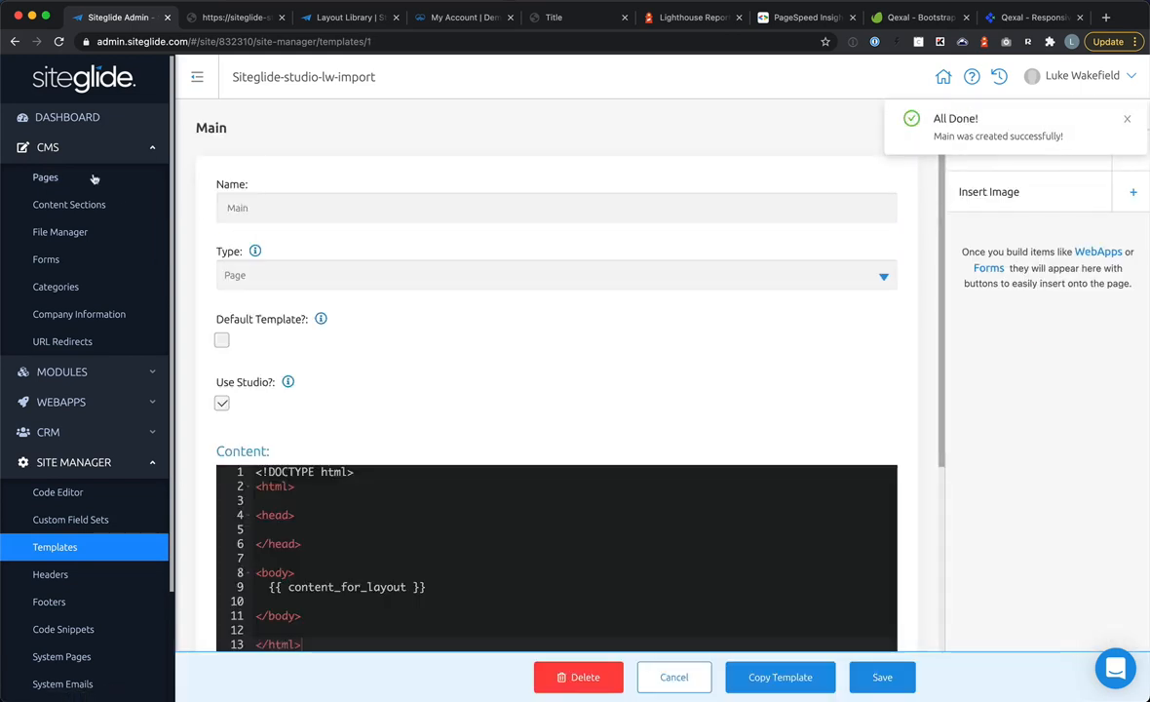
pyautogui.click(93, 178)
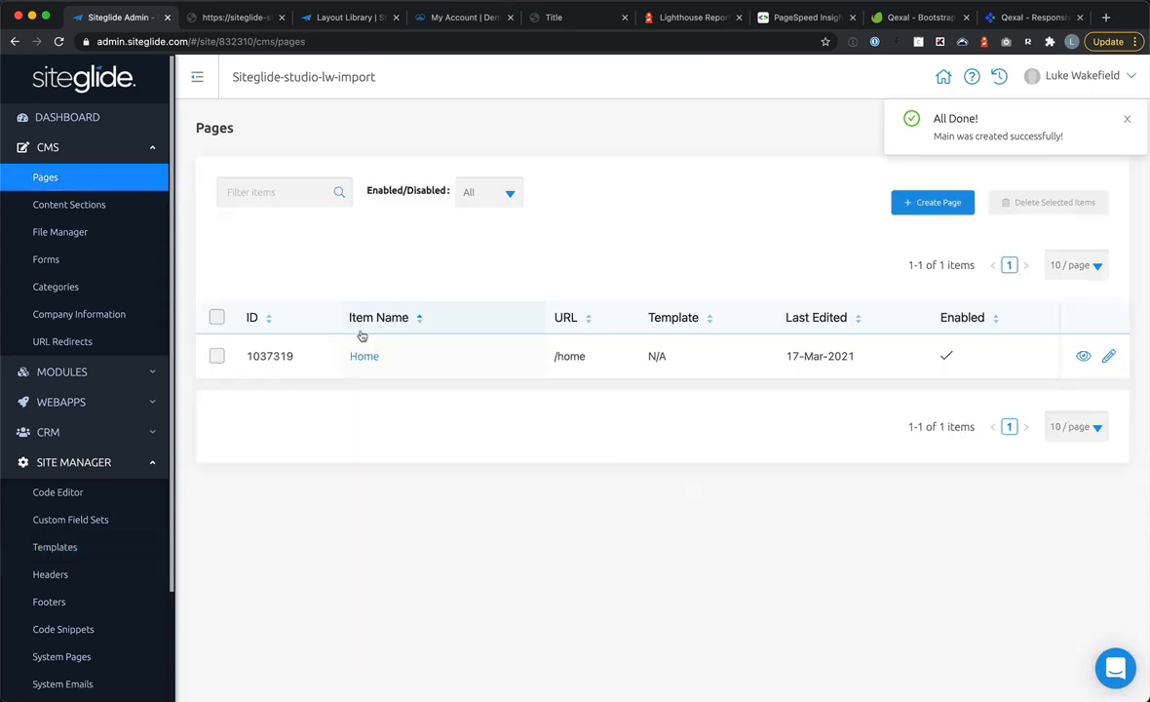
# Step: Assign the Main page template to the Home page, save it, and reload the live home page
pyautogui.click(360, 354)
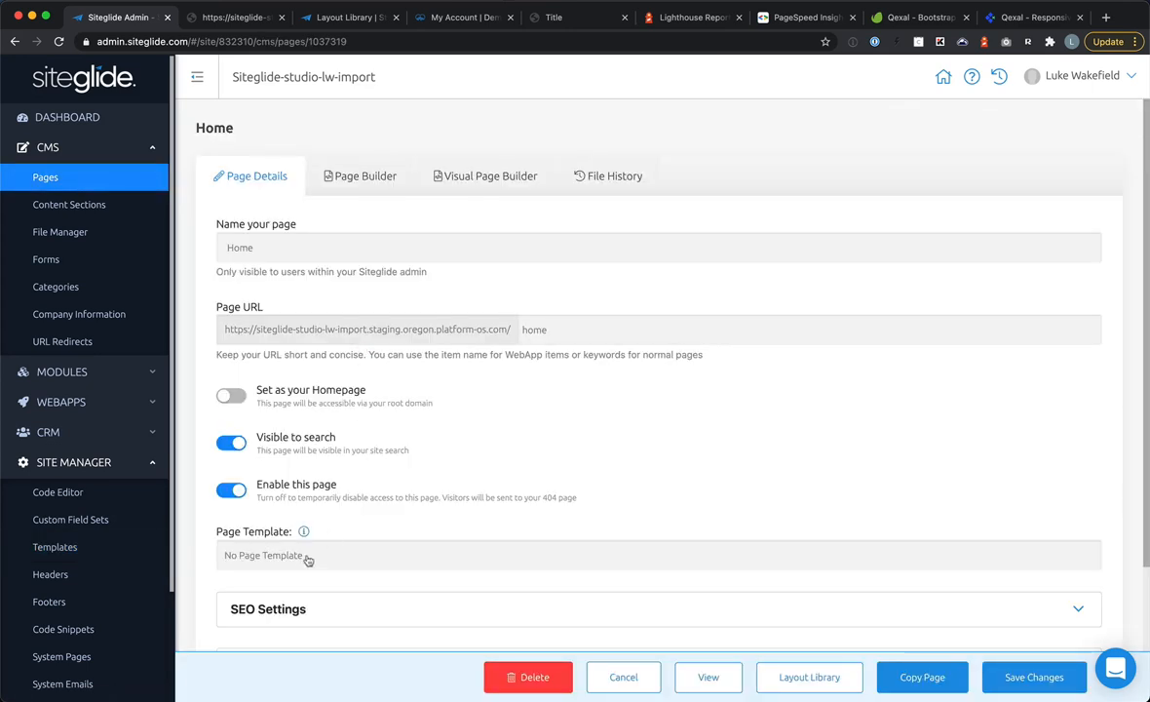
pyautogui.click(307, 559)
pyautogui.click(295, 606)
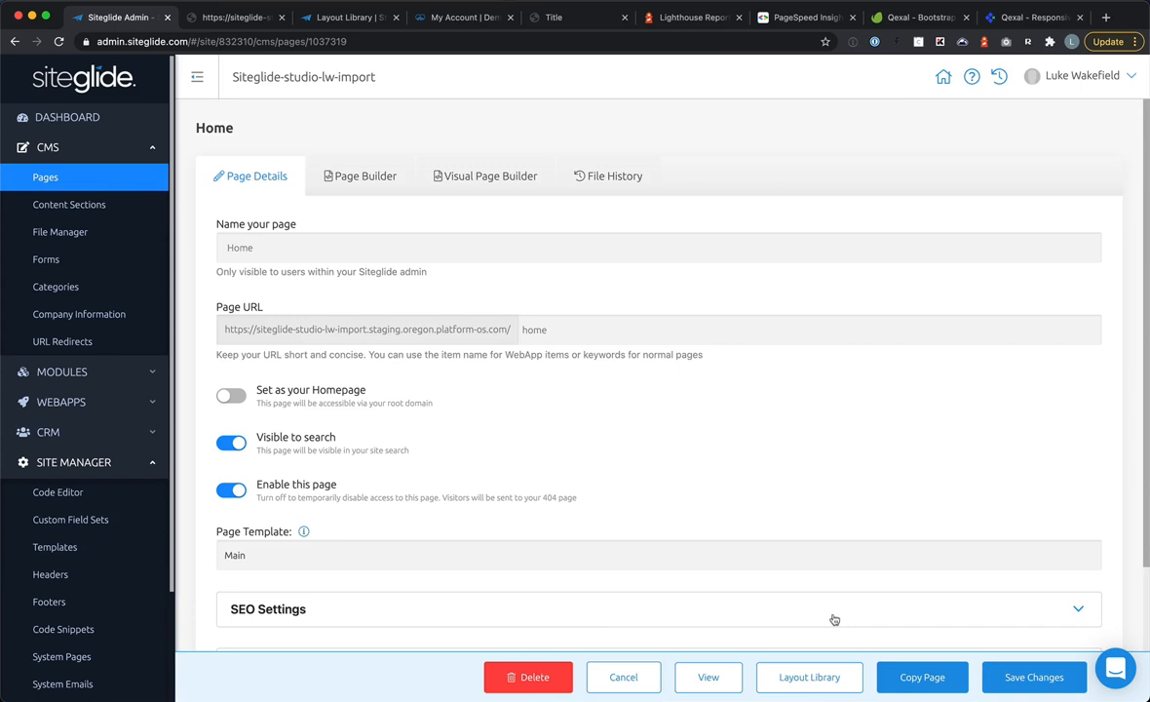
pyautogui.click(1004, 680)
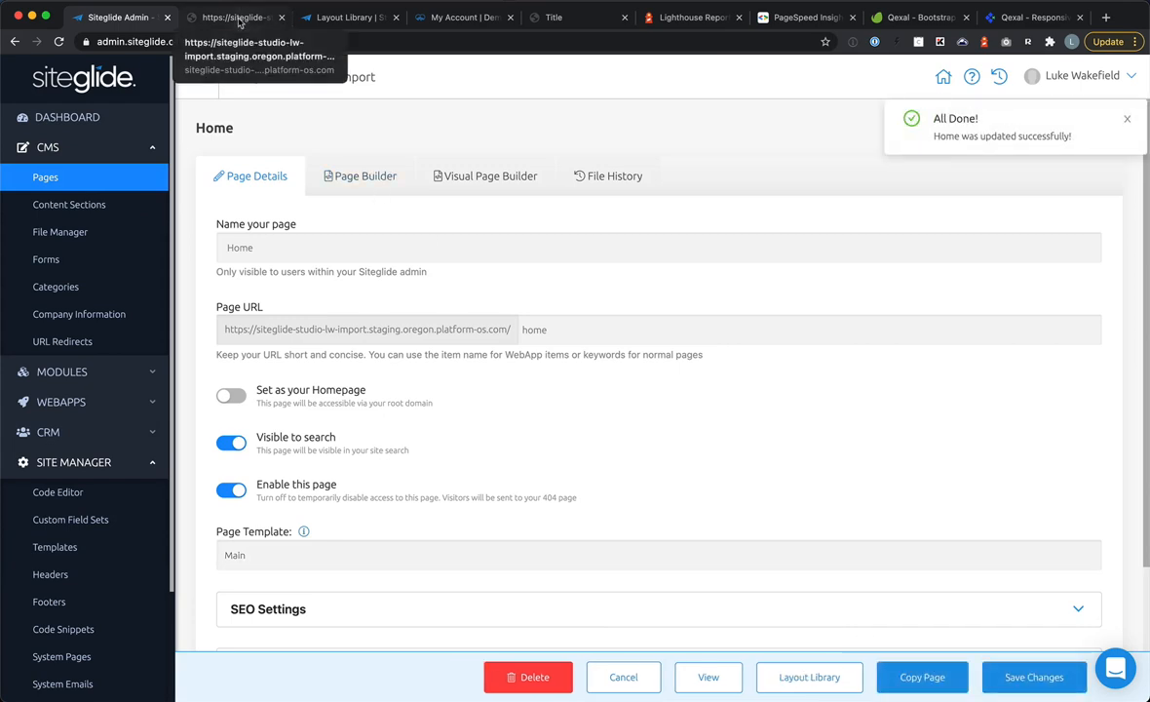
pyautogui.click(239, 17)
pyautogui.press('super+r')
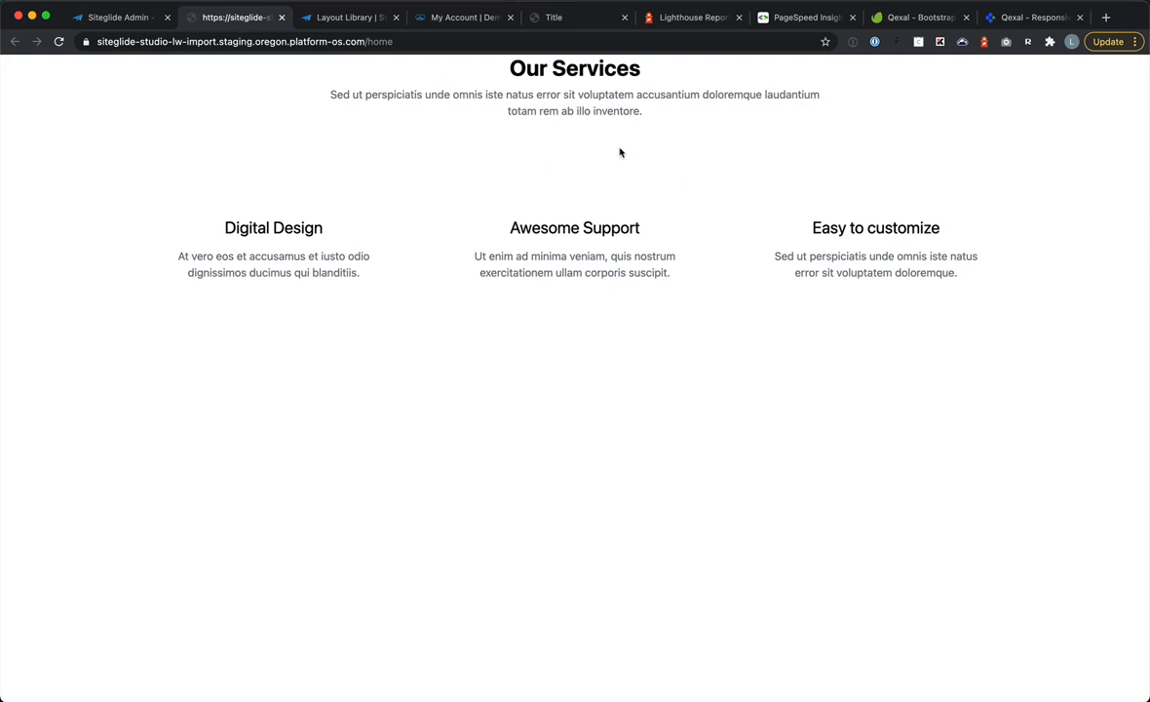
# Step: Open the Qexal Home Half Screen demo and compare its Services section with the live home page, then examine the sections down to Pricing Plan
pyautogui.click(1024, 18)
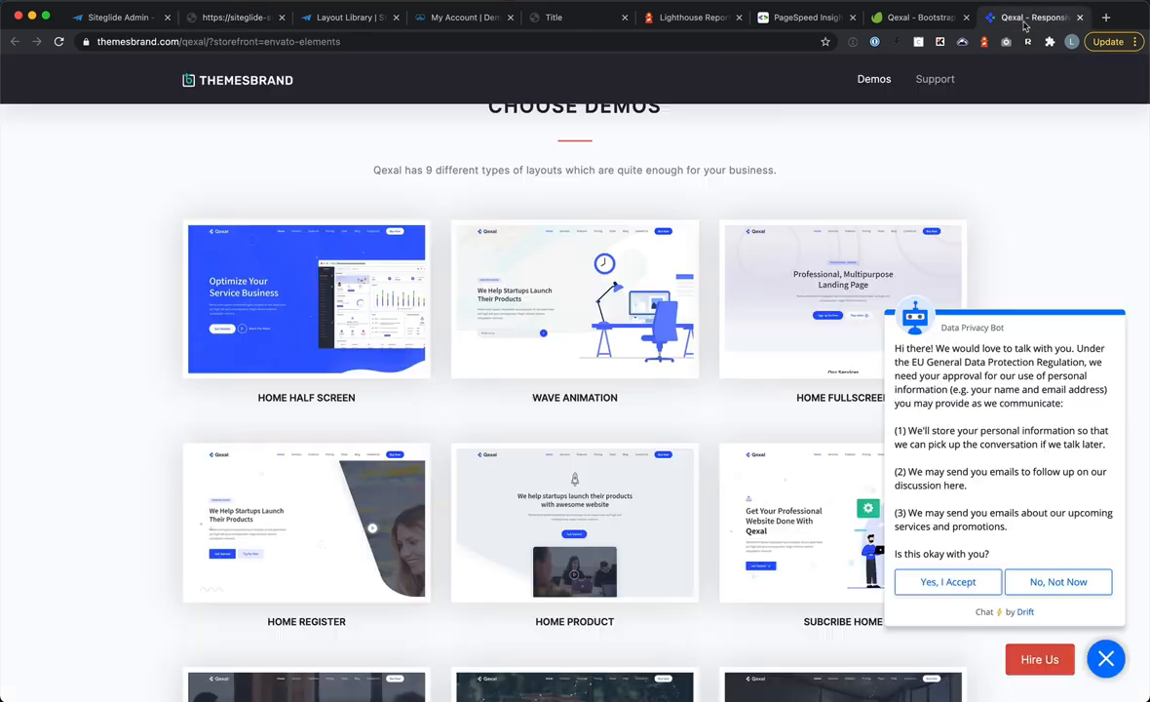
pyautogui.click(308, 312)
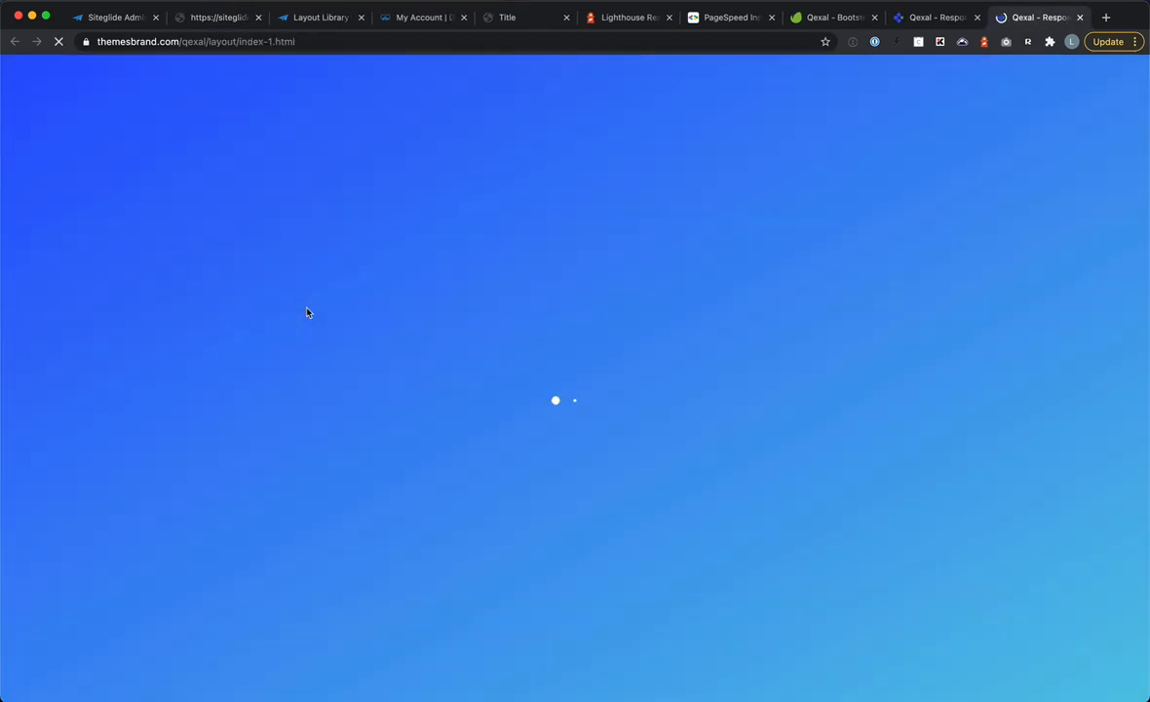
pyautogui.scroll(-6, 308, 311)
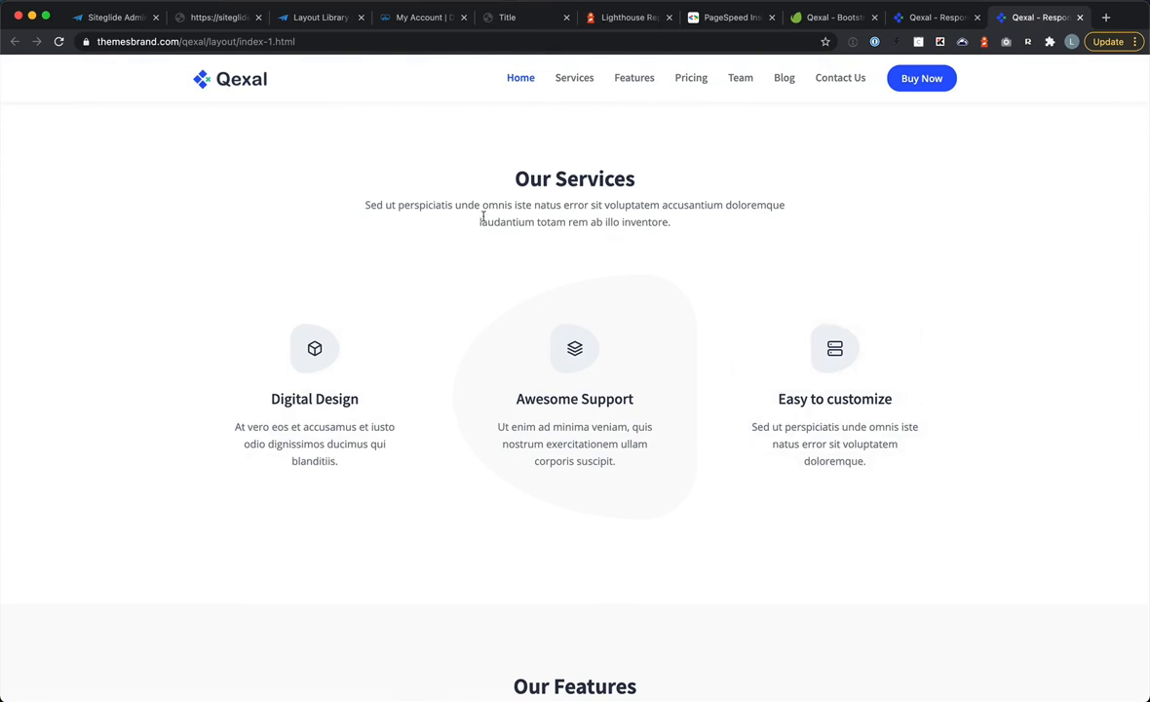
pyautogui.click(228, 20)
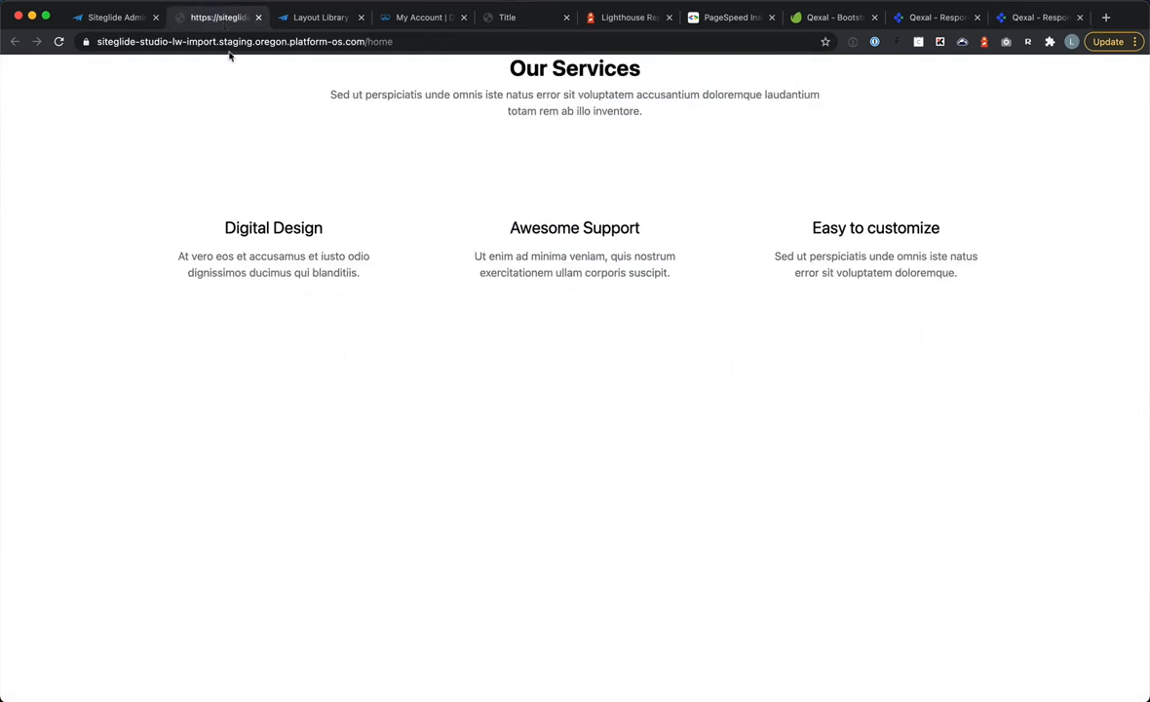
pyautogui.click(1027, 17)
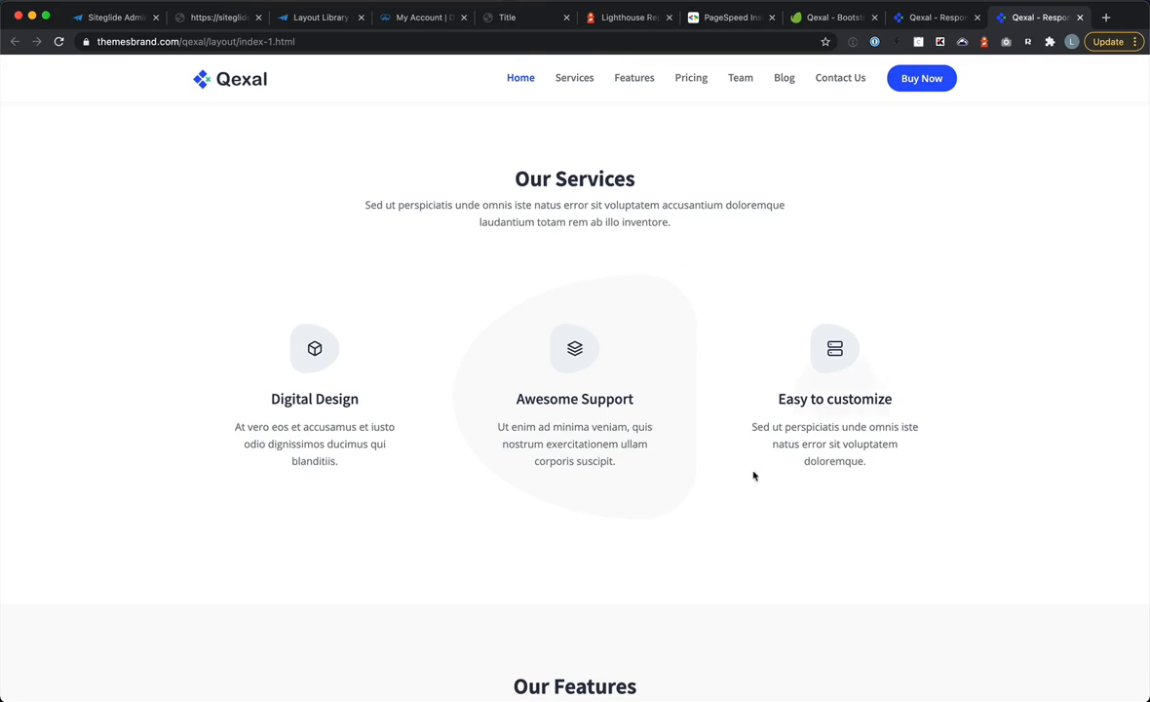
pyautogui.scroll(-5, 754, 476)
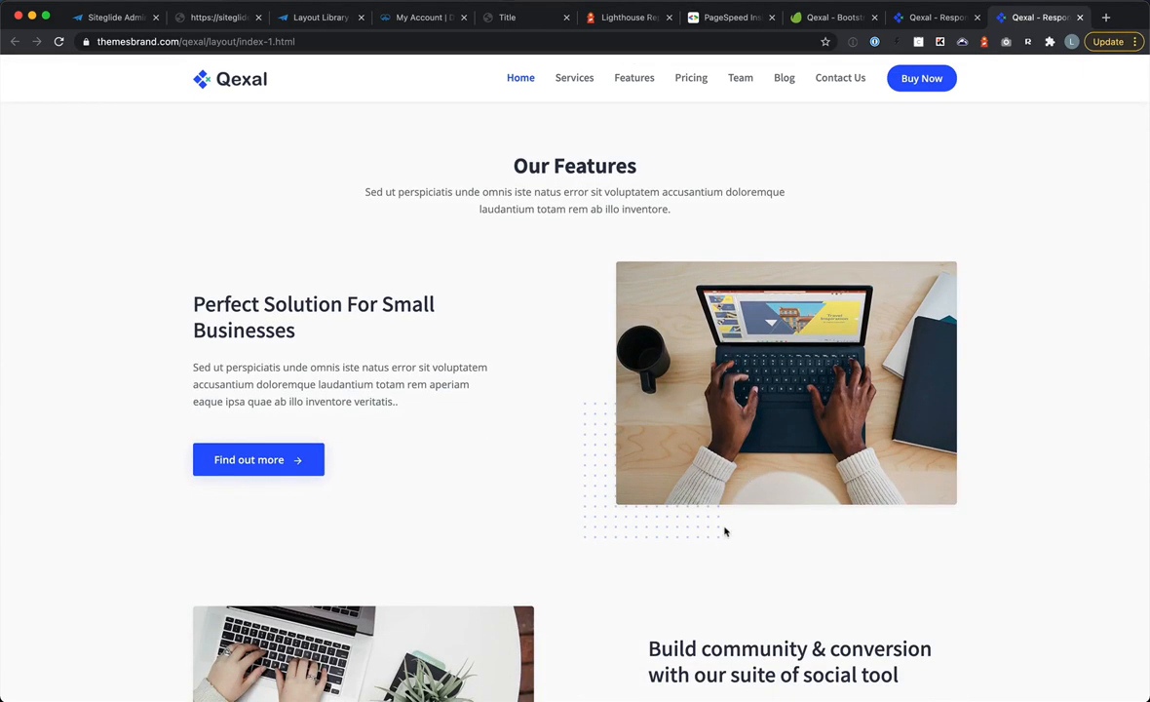
pyautogui.scroll(-5, 724, 531)
pyautogui.scroll(5, 724, 531)
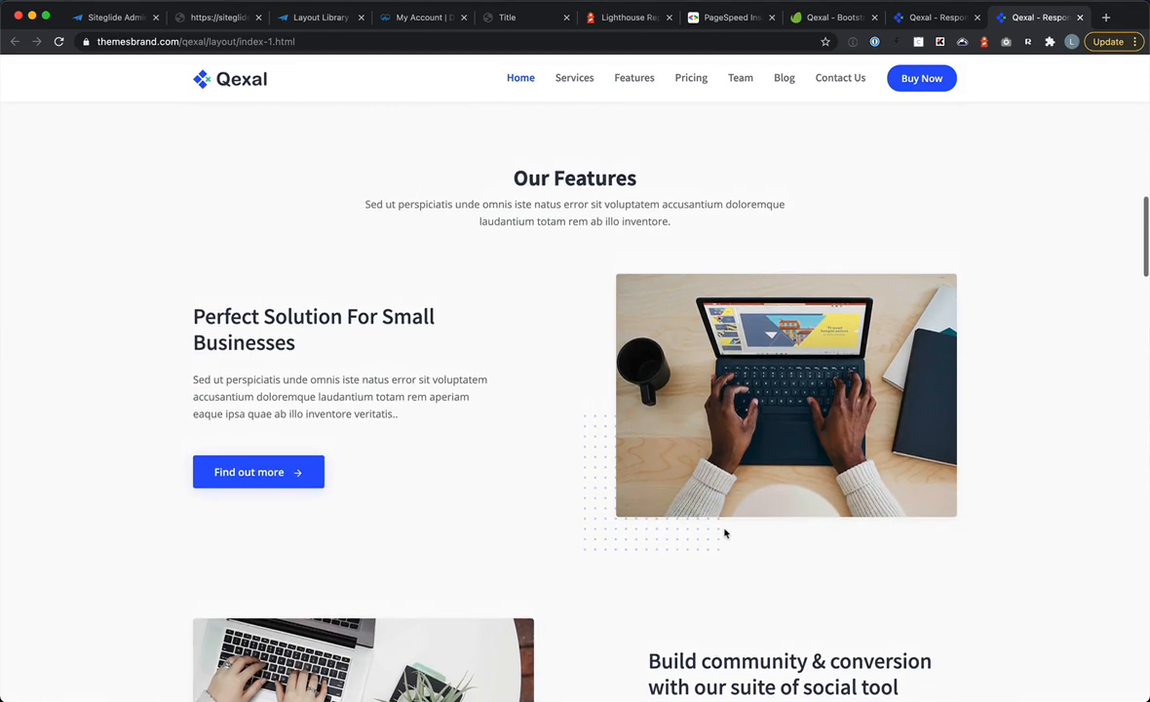
pyautogui.scroll(-6, 724, 532)
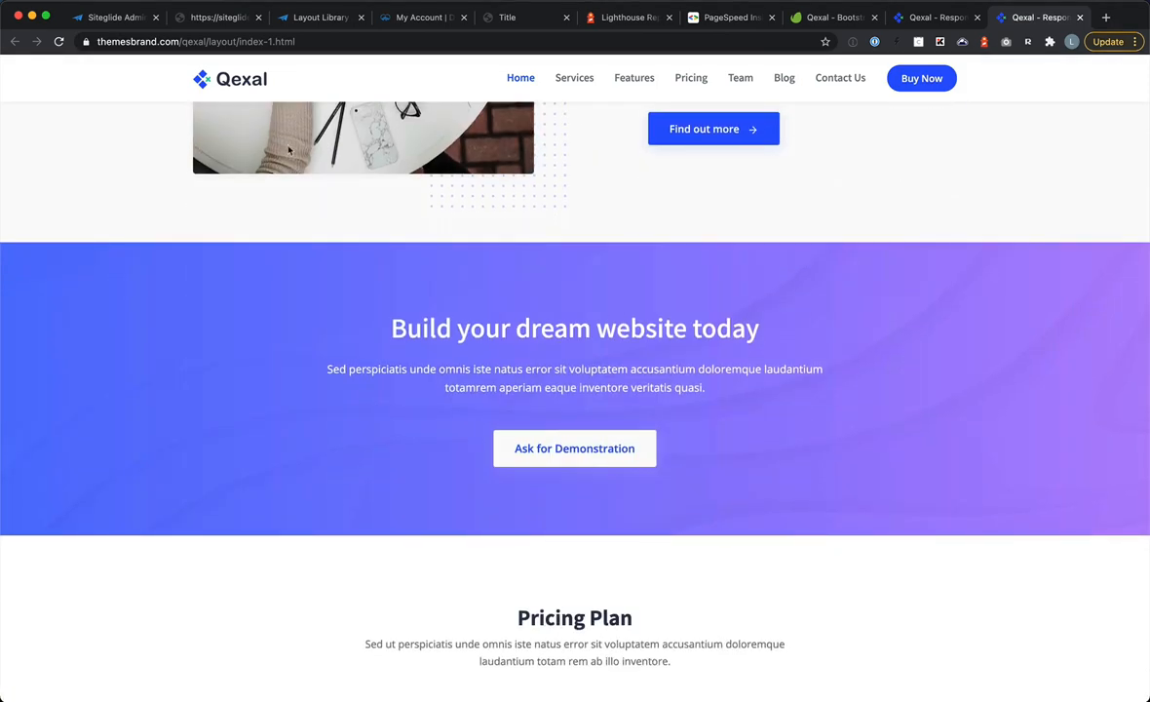
# Step: Switch to Visual Studio Code and copy the Features and Cta sections of index-1.html, from the Features start comment to the Cta end comment
pyautogui.press('super+Tab')
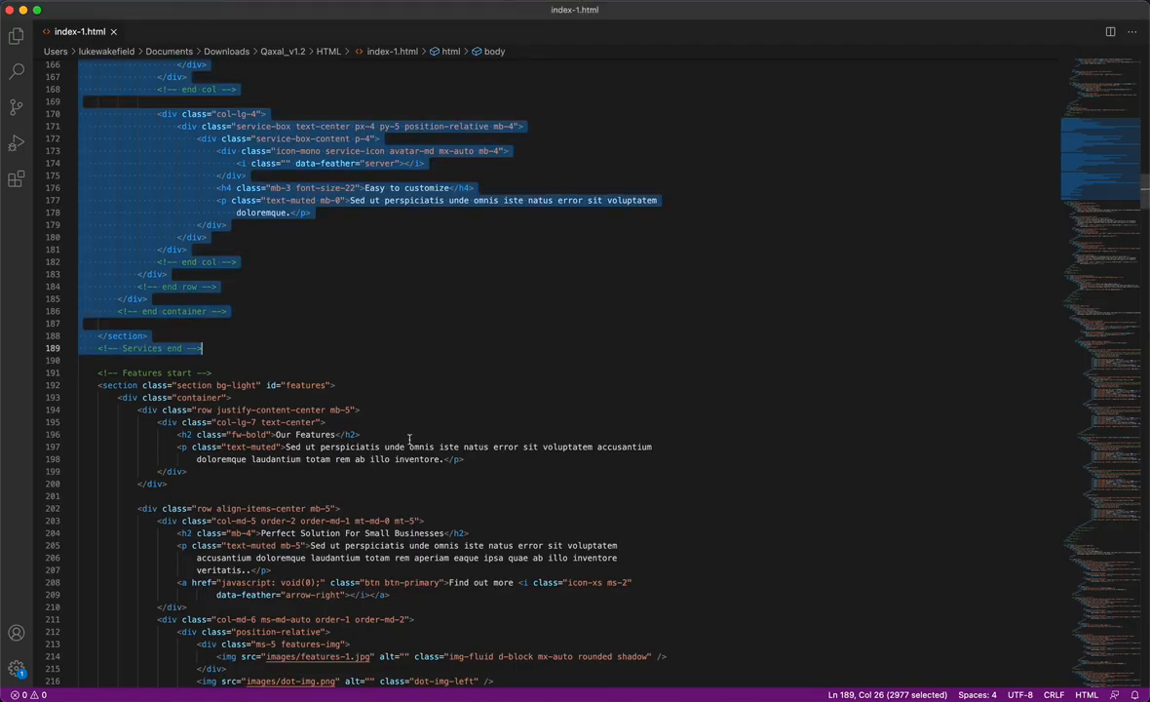
pyautogui.scroll(-2, 261, 384)
pyautogui.moveTo(95, 283); pyautogui.dragTo(359, 289)
pyautogui.press('super+Tab')
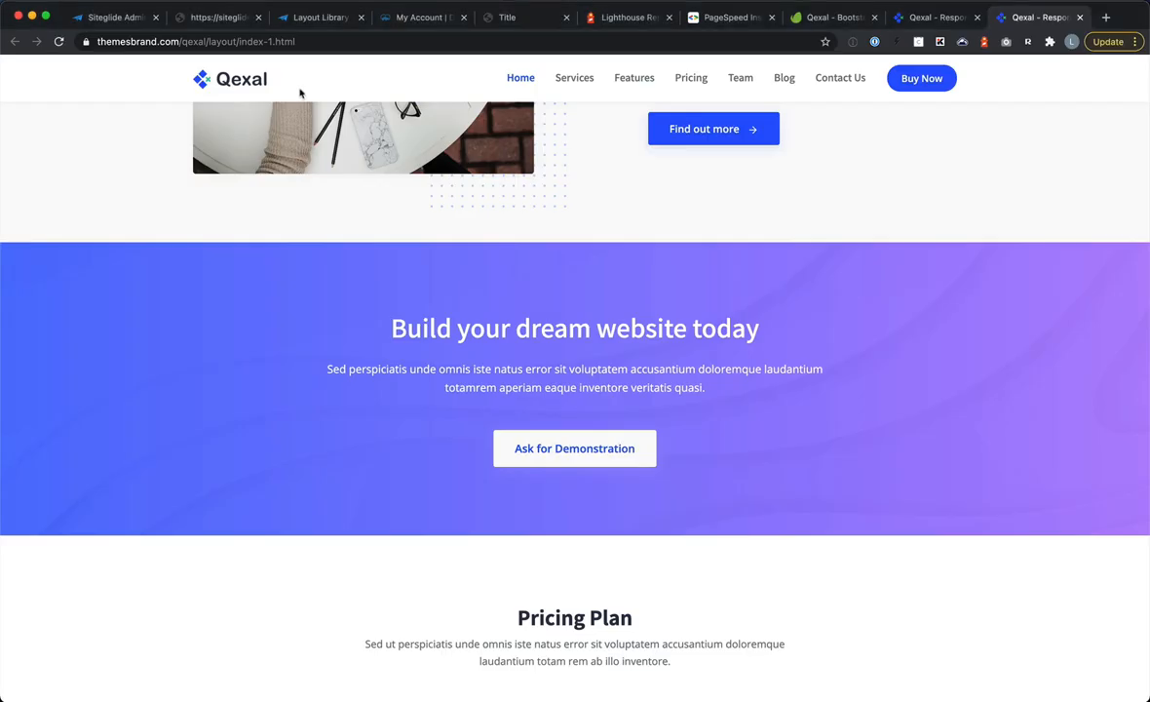
# Step: In the Siteglide admin, paste the copied Features and Cta code below the Services end comment in the Home page's Page Builder and save
pyautogui.click(117, 17)
pyautogui.click(367, 185)
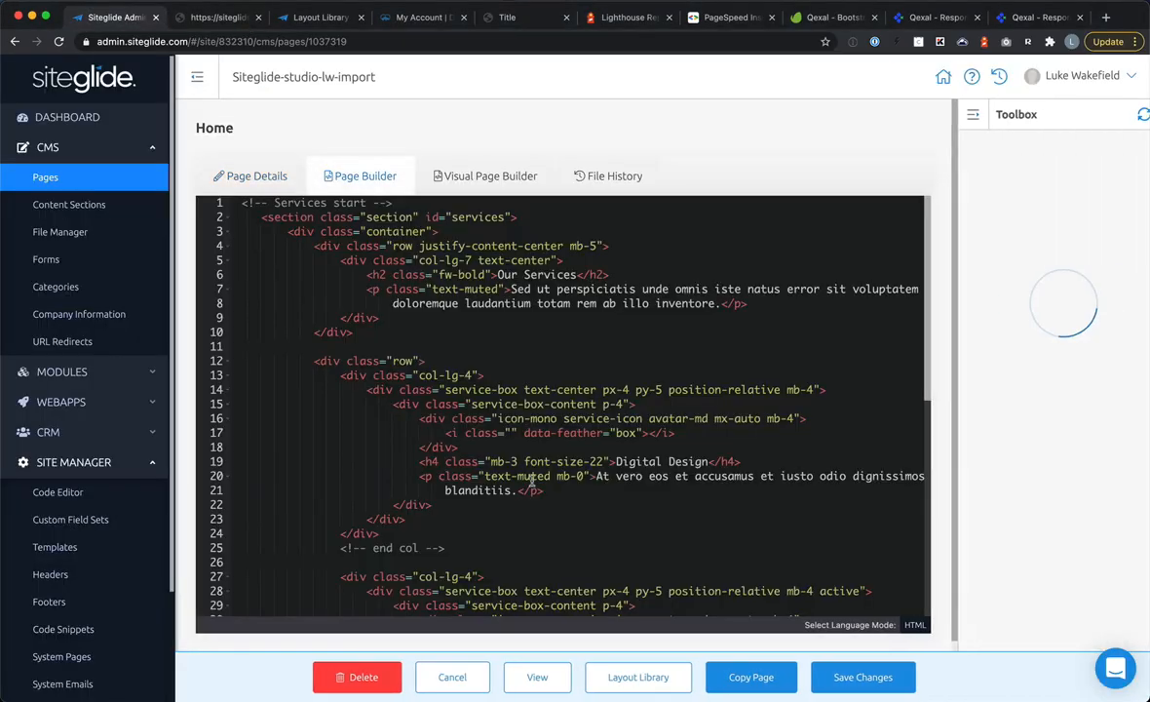
pyautogui.scroll(-10, 531, 477)
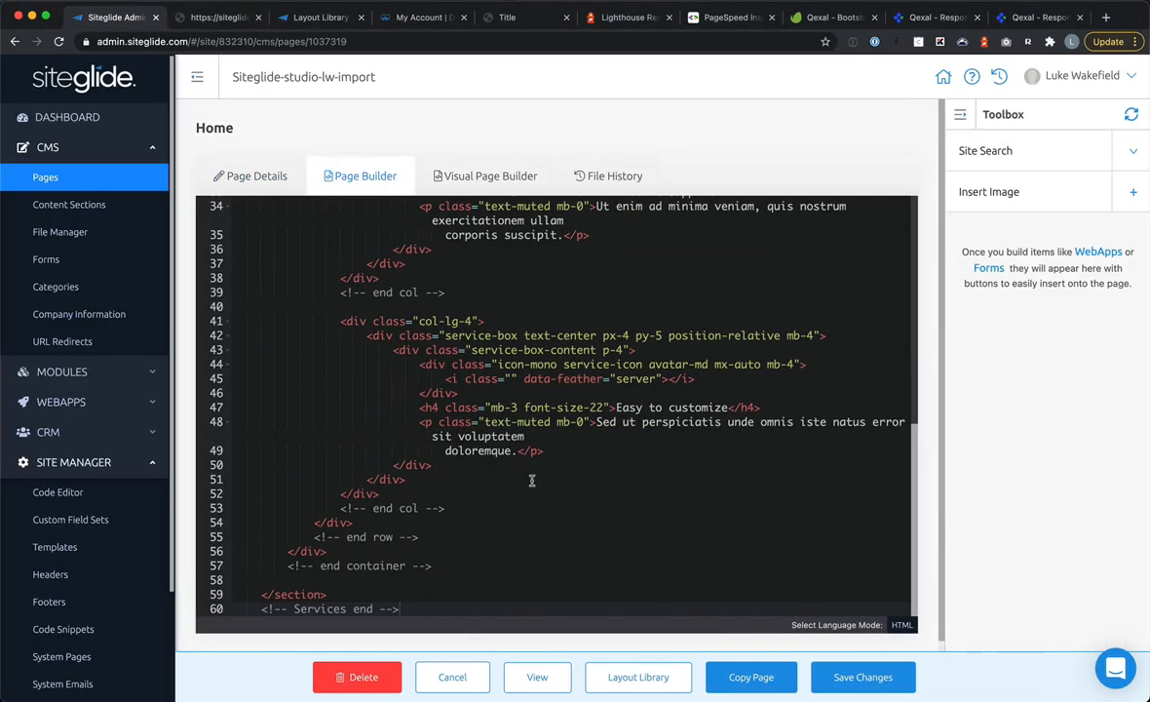
pyautogui.click(462, 609)
pyautogui.press('Return')
pyautogui.press('super+v')
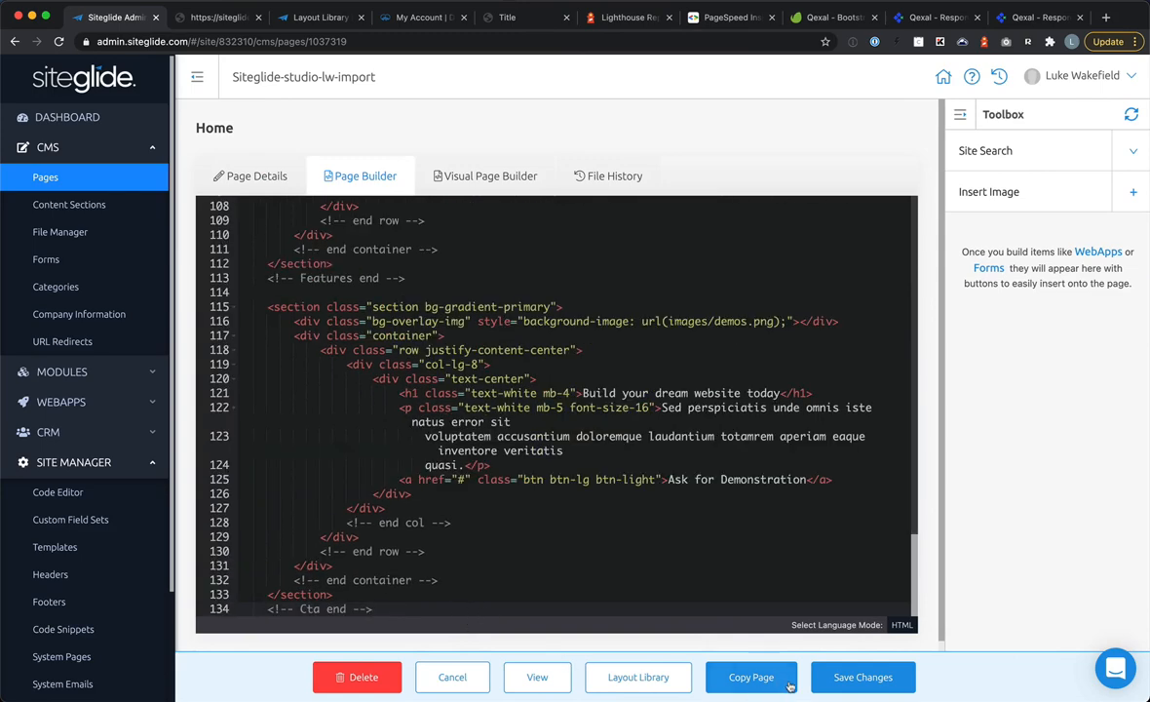
pyautogui.click(823, 681)
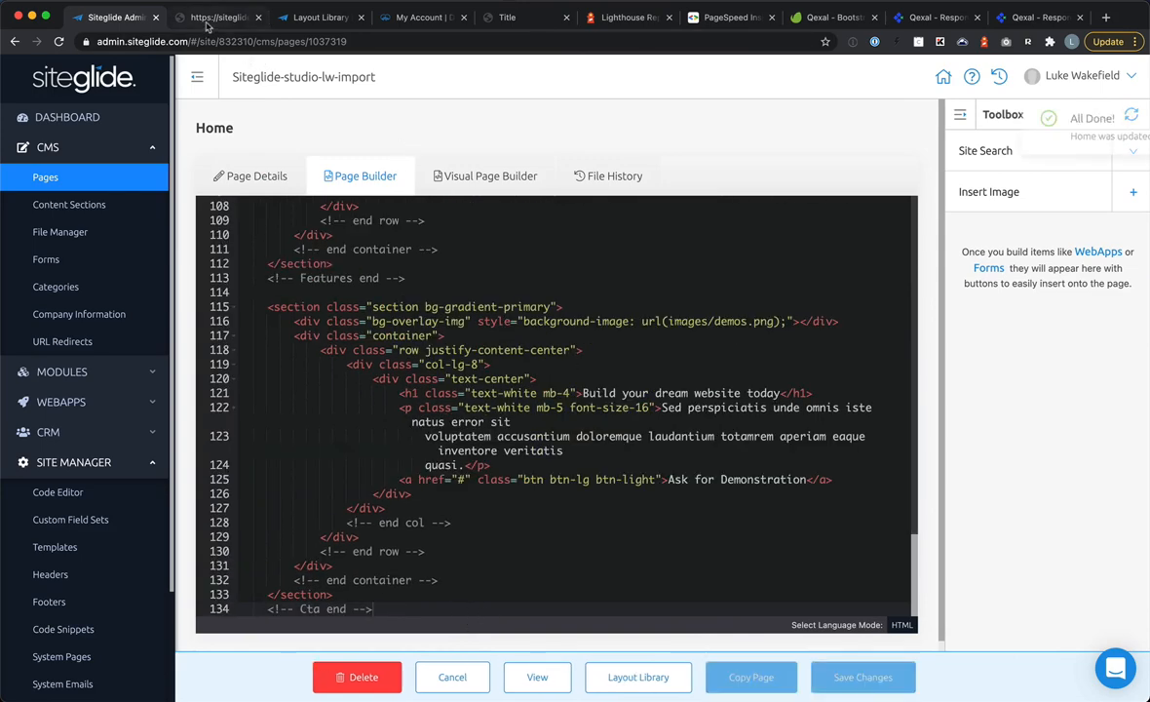
# Step: Reload the live home page and look over the Services, Features and call-to-action sections
pyautogui.click(207, 20)
pyautogui.press('super+r')
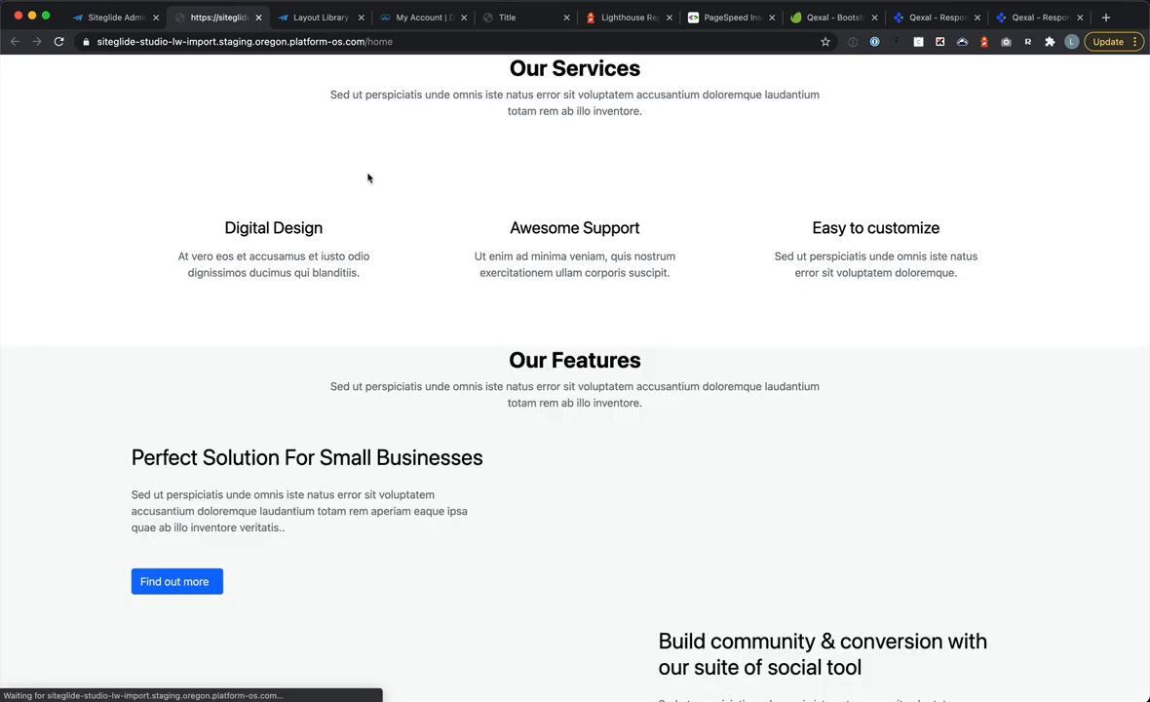
pyautogui.scroll(-1, 708, 485)
pyautogui.scroll(-2, 708, 484)
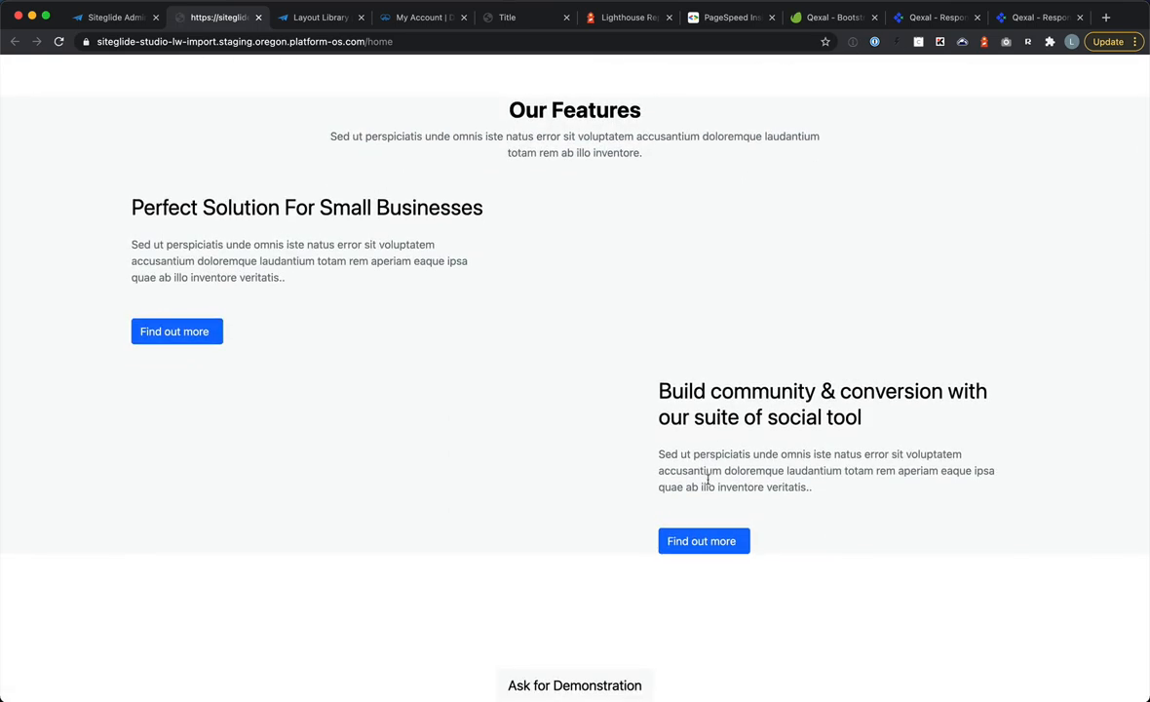
pyautogui.scroll(3, 621, 411)
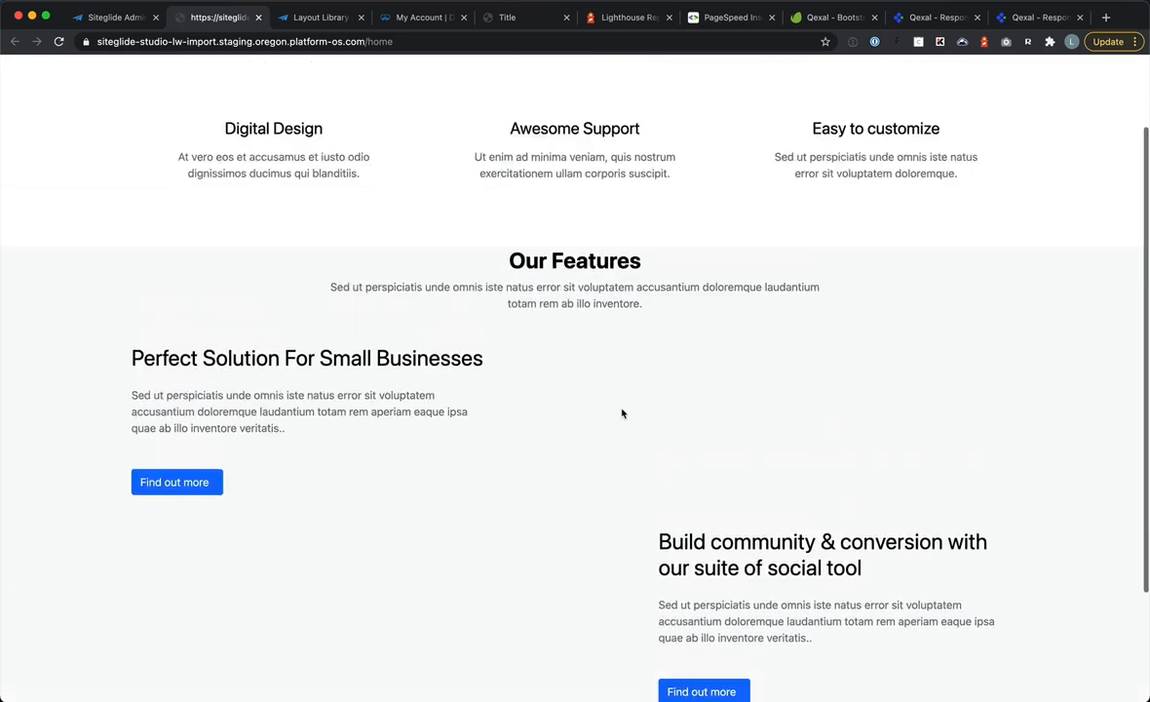
# Step: Open the Siteglide File Manager and check the stylesheet links in the head of index-1.html in Visual Studio Code
pyautogui.click(115, 16)
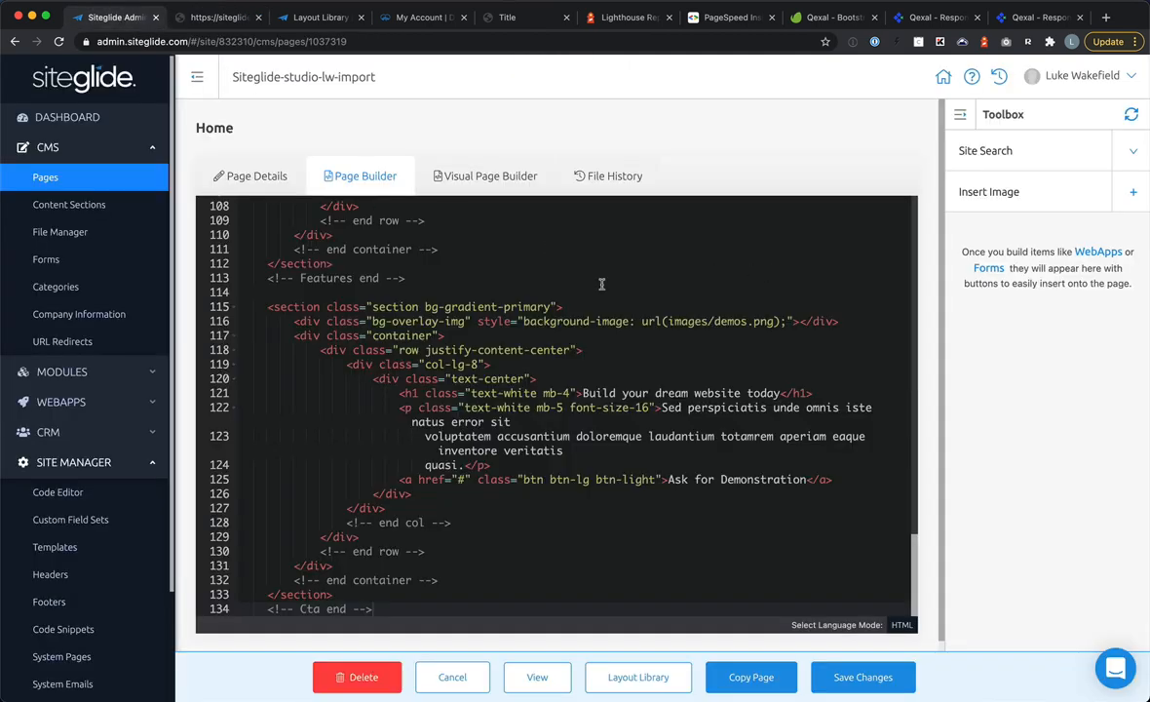
pyautogui.click(68, 233)
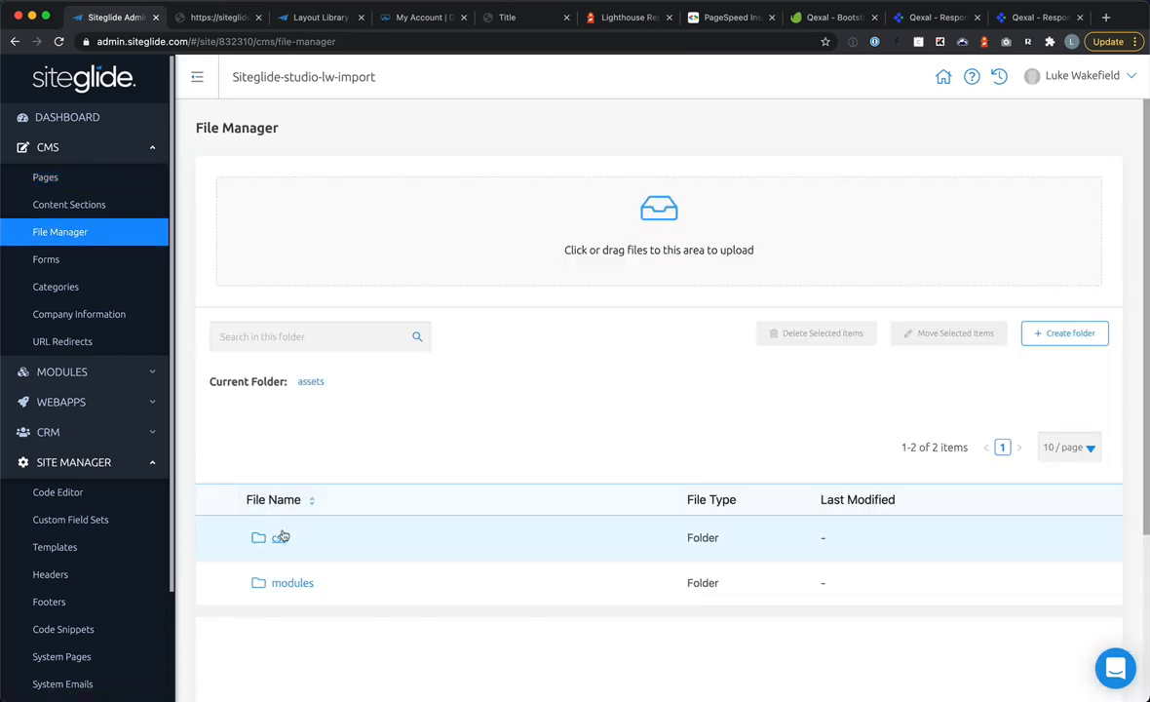
pyautogui.press('super+Tab')
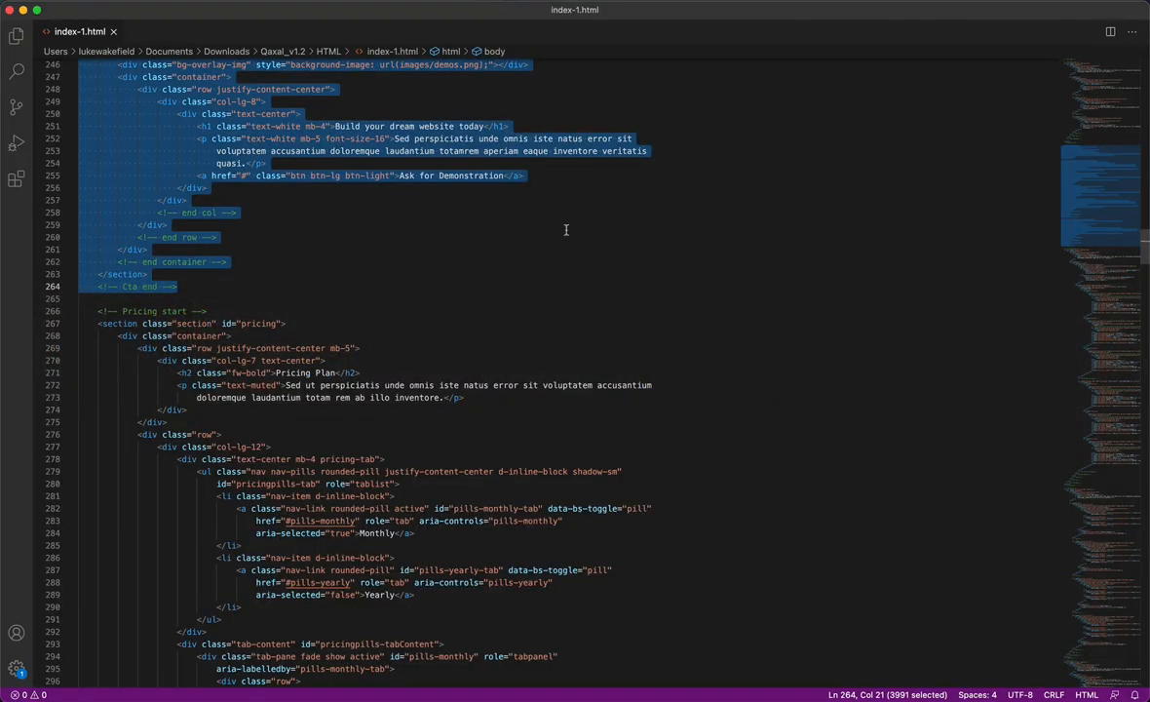
pyautogui.scroll(20, 565, 229)
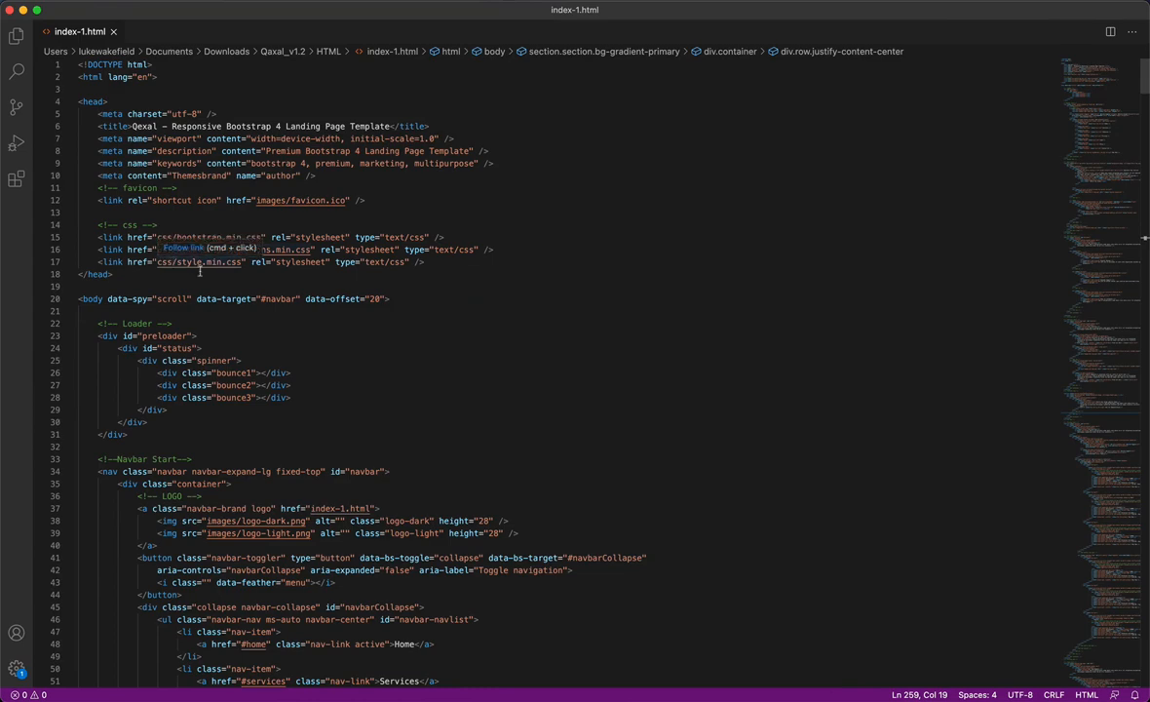
pyautogui.press('super+Tab')
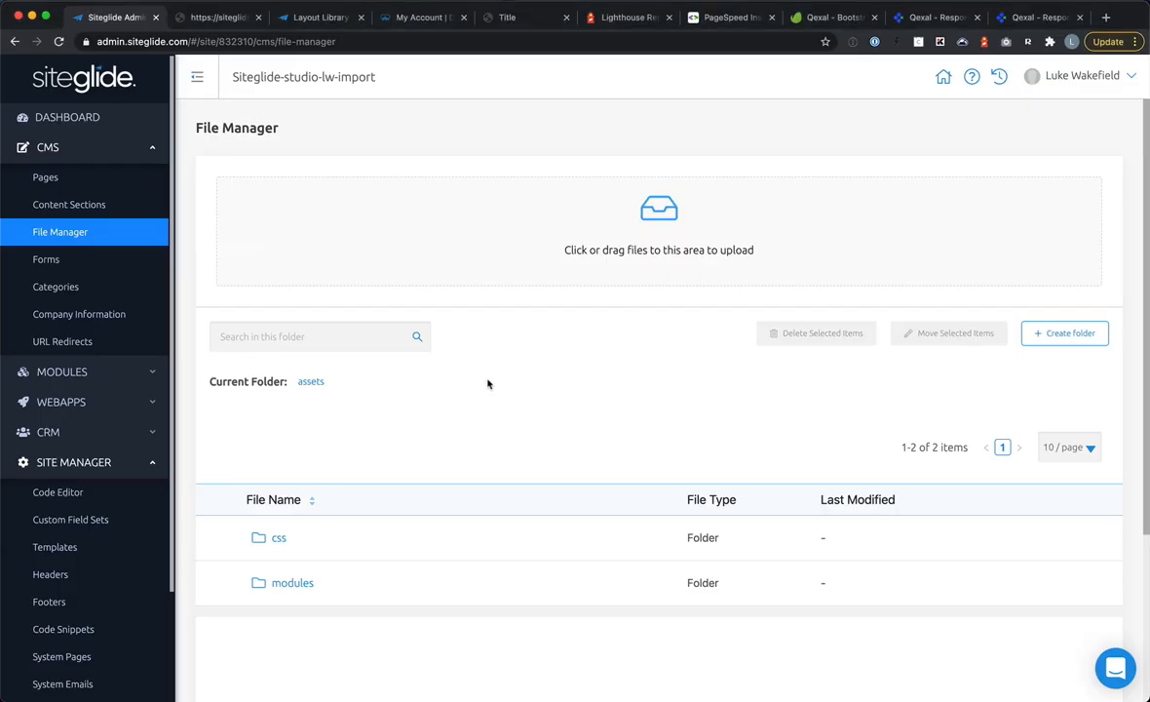
# Step: Upload the five template files from materialdesignicons.min.css through style.min.css.map, excluding bootstrap.min.css, from Finder to the site's assets/css folder
pyautogui.click(279, 539)
pyautogui.scroll(-3, 385, 595)
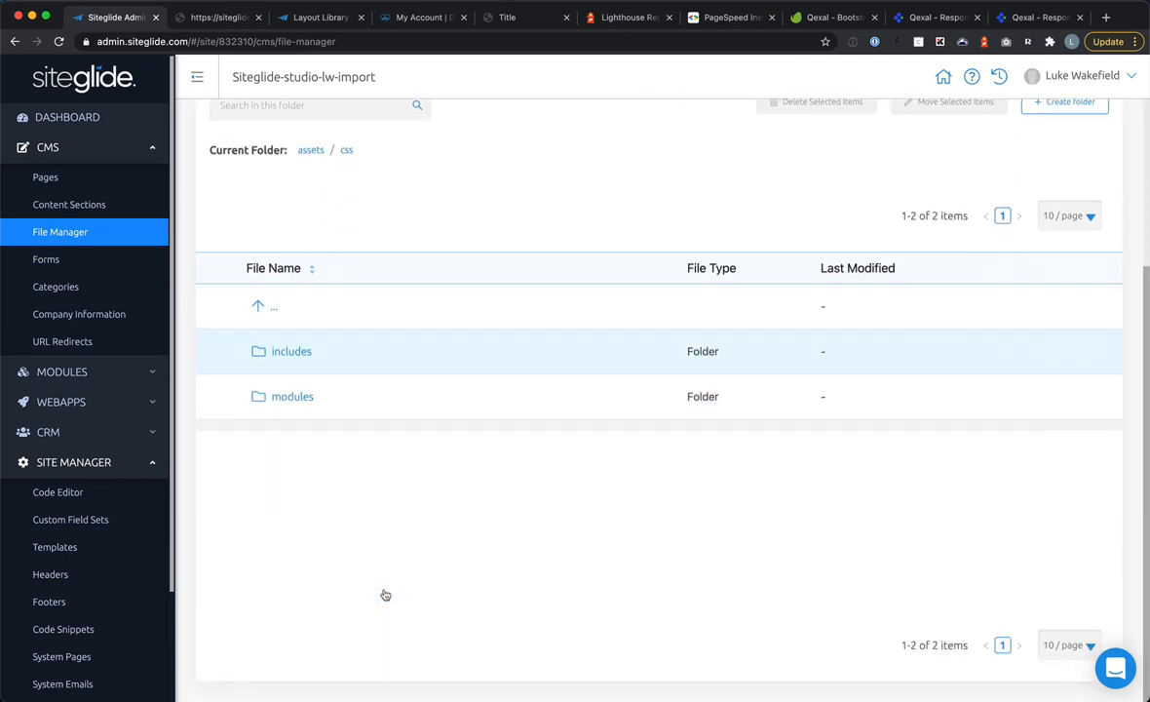
pyautogui.scroll(3, 385, 595)
pyautogui.press('super+Tab')
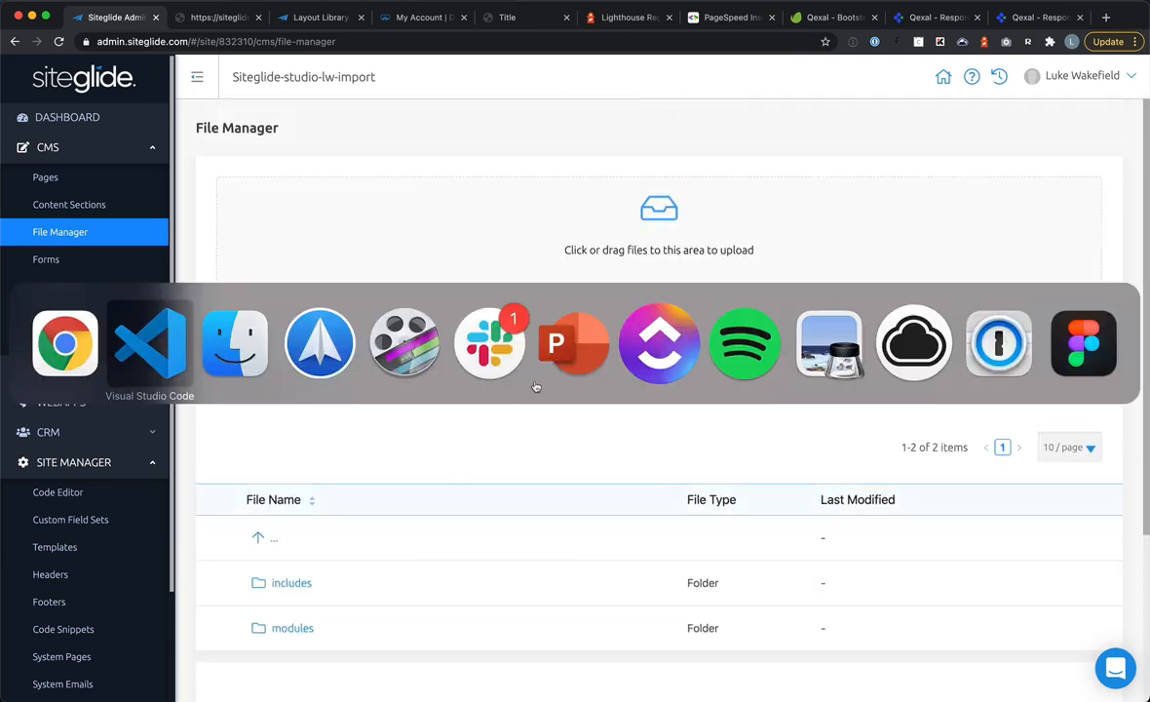
pyautogui.press('super+Tab')
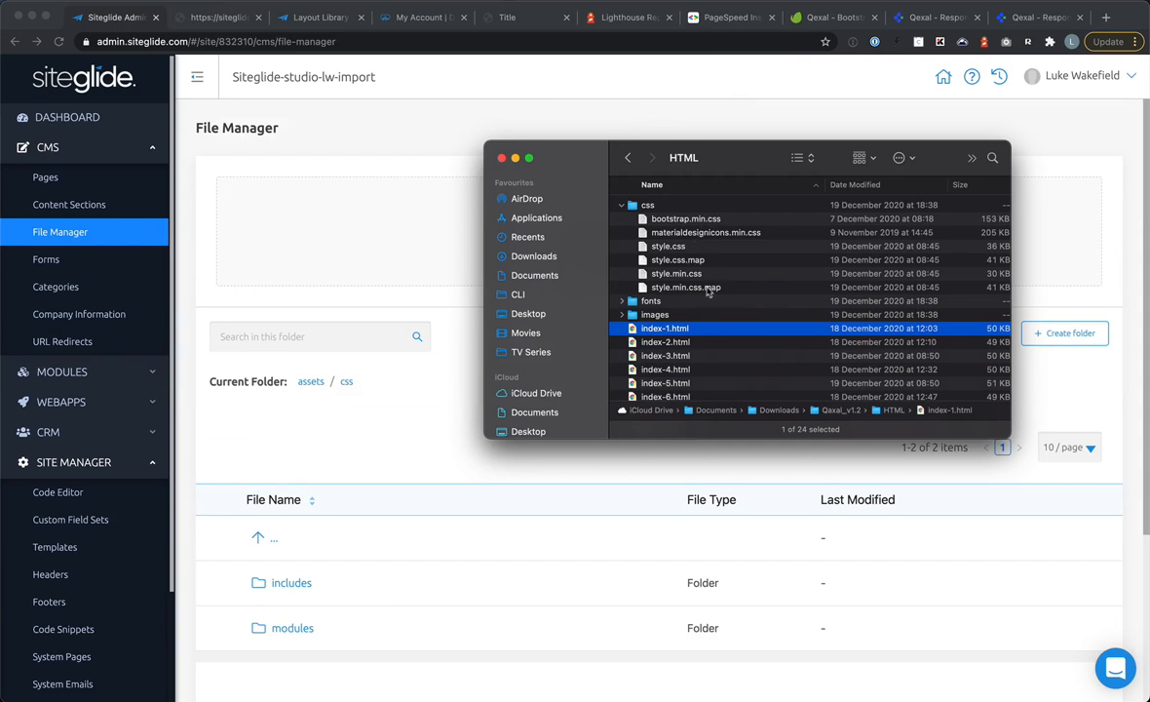
pyautogui.click(673, 288)
pyautogui.keyDown('shift'); pyautogui.click(691, 233); pyautogui.keyUp('shift')
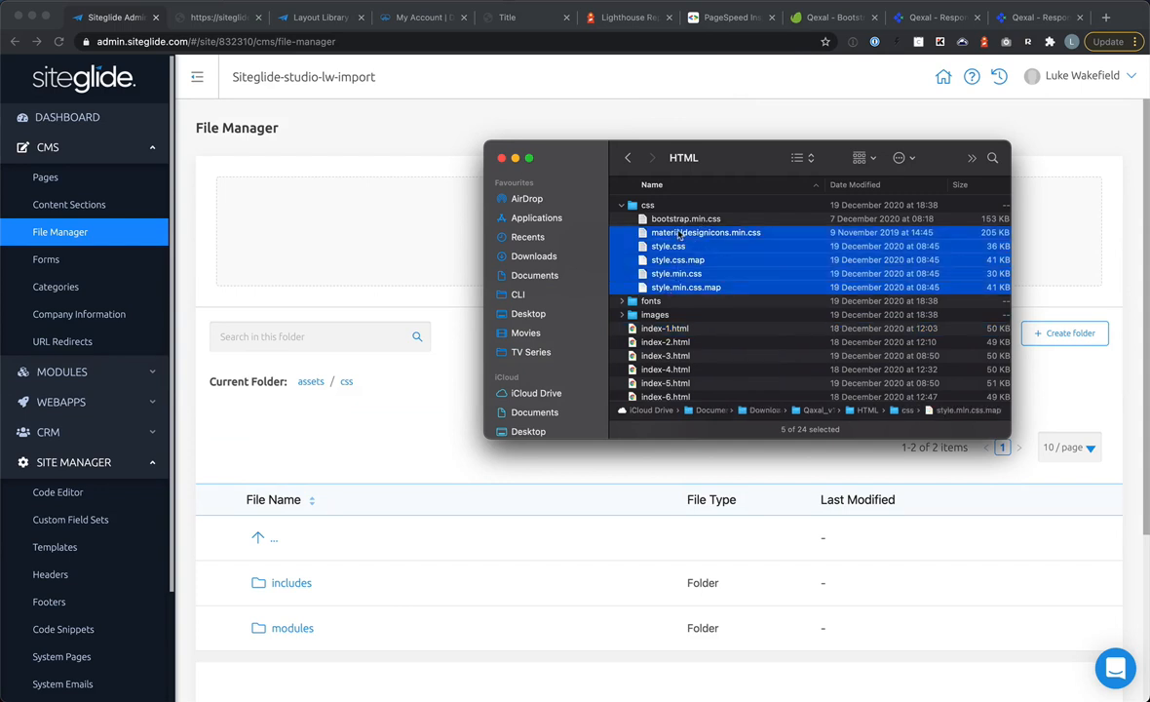
pyautogui.moveTo(691, 233); pyautogui.dragTo(341, 233)
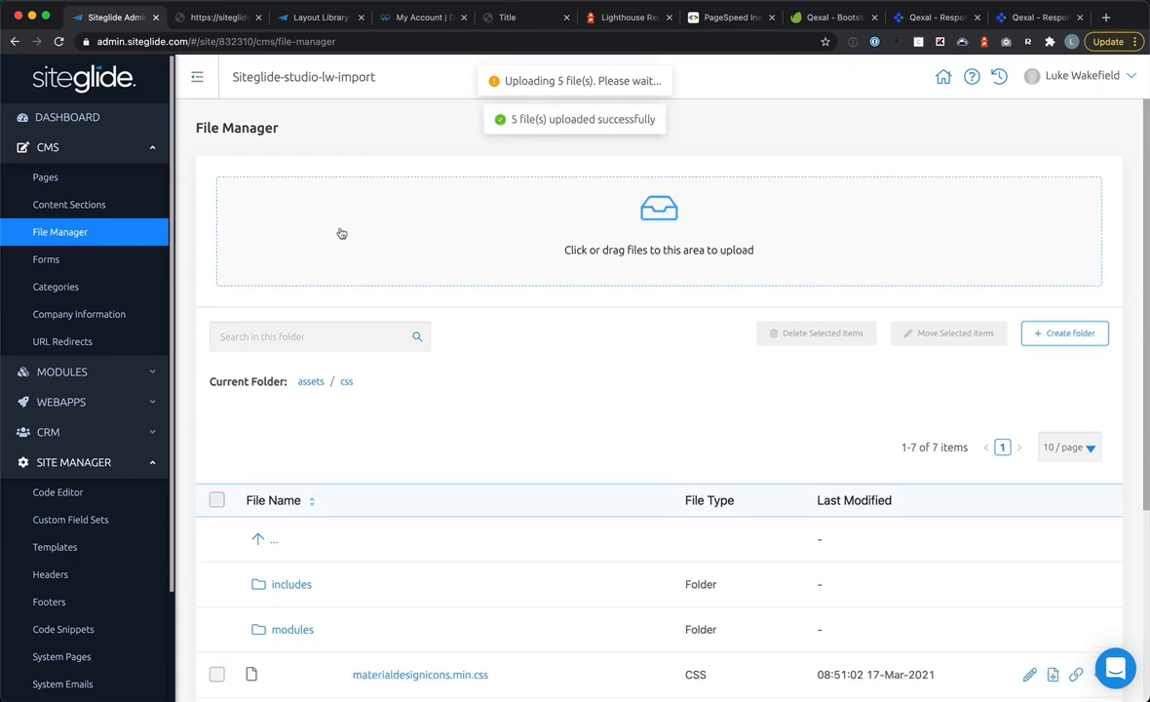
pyautogui.scroll(-5, 419, 250)
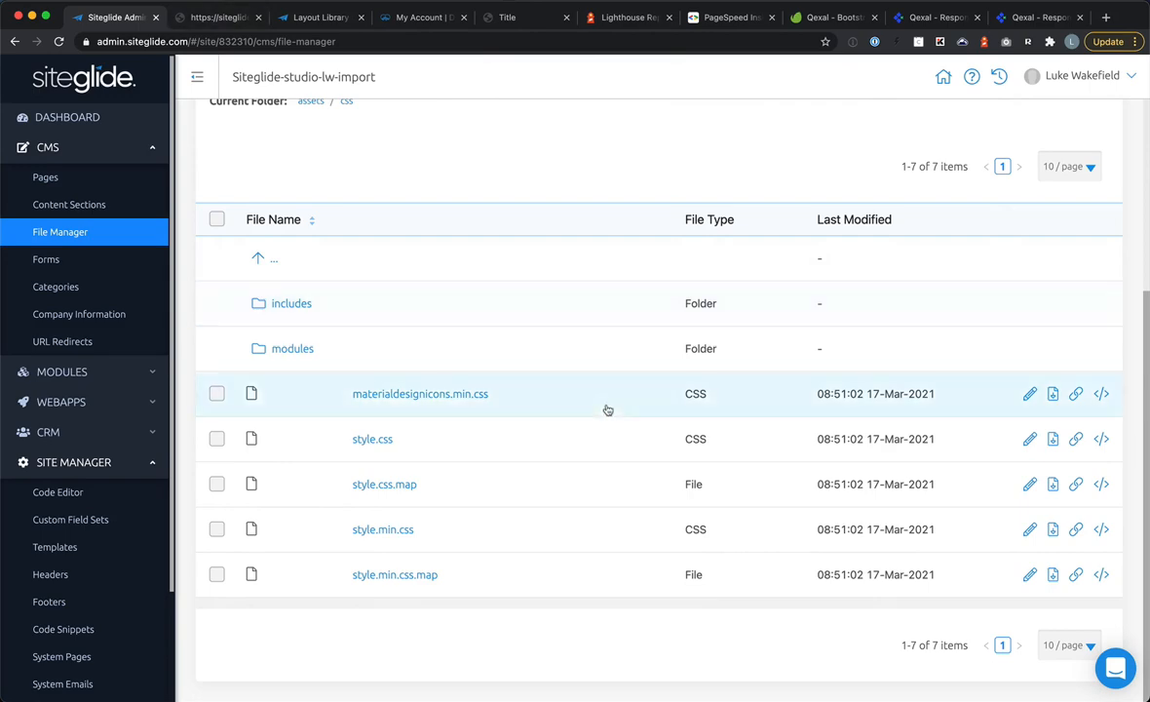
# Step: Switch to Visual Studio Code and copy the materialdesignicons.min.css and style.min.css link lines from the head of index-1.html
pyautogui.press('super+Tab')
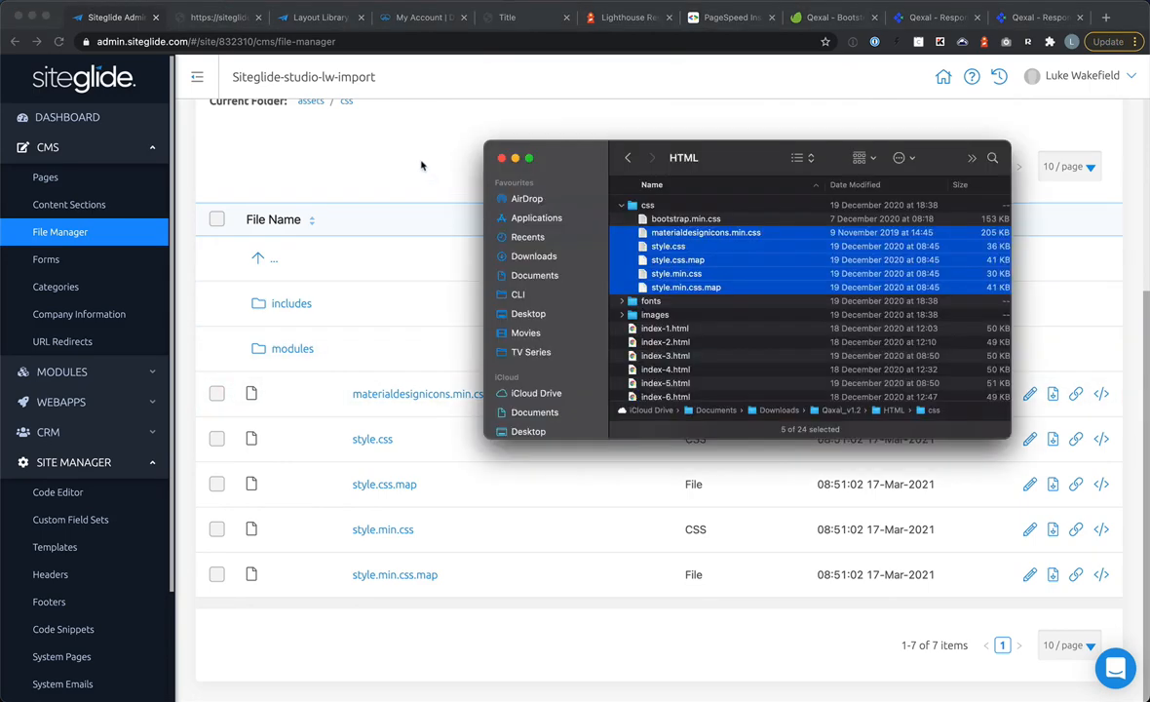
pyautogui.press('super+Tab')
pyautogui.press('super+Tab')
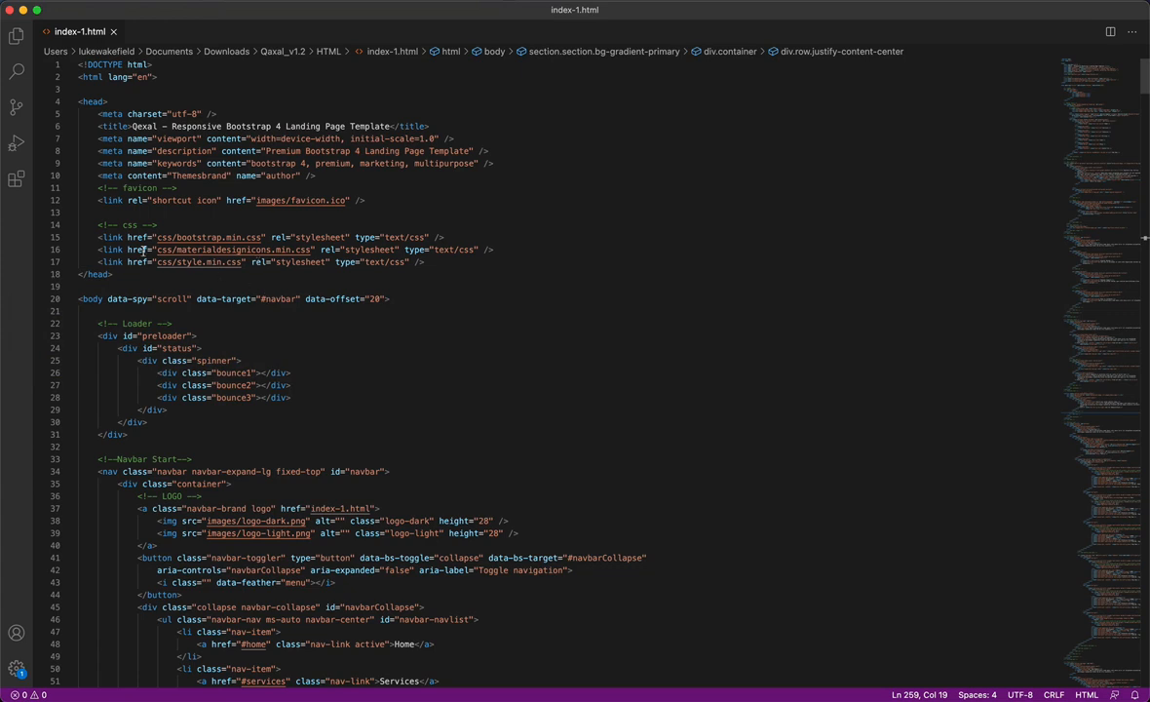
pyautogui.moveTo(439, 261); pyautogui.dragTo(78, 252)
pyautogui.press('super+c')
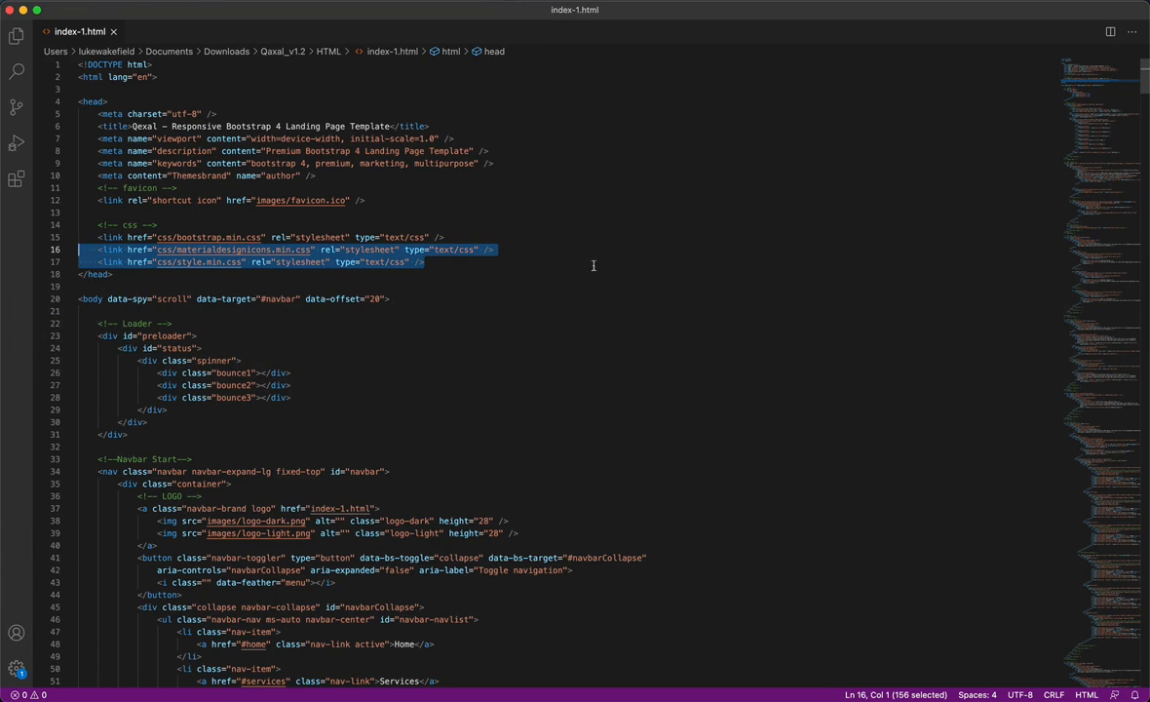
# Step: Switch to the Siteglide admin in Chrome and open the Main page template for editing
pyautogui.press('super+Tab')
pyautogui.press('super+Tab')
pyautogui.press('Tab')
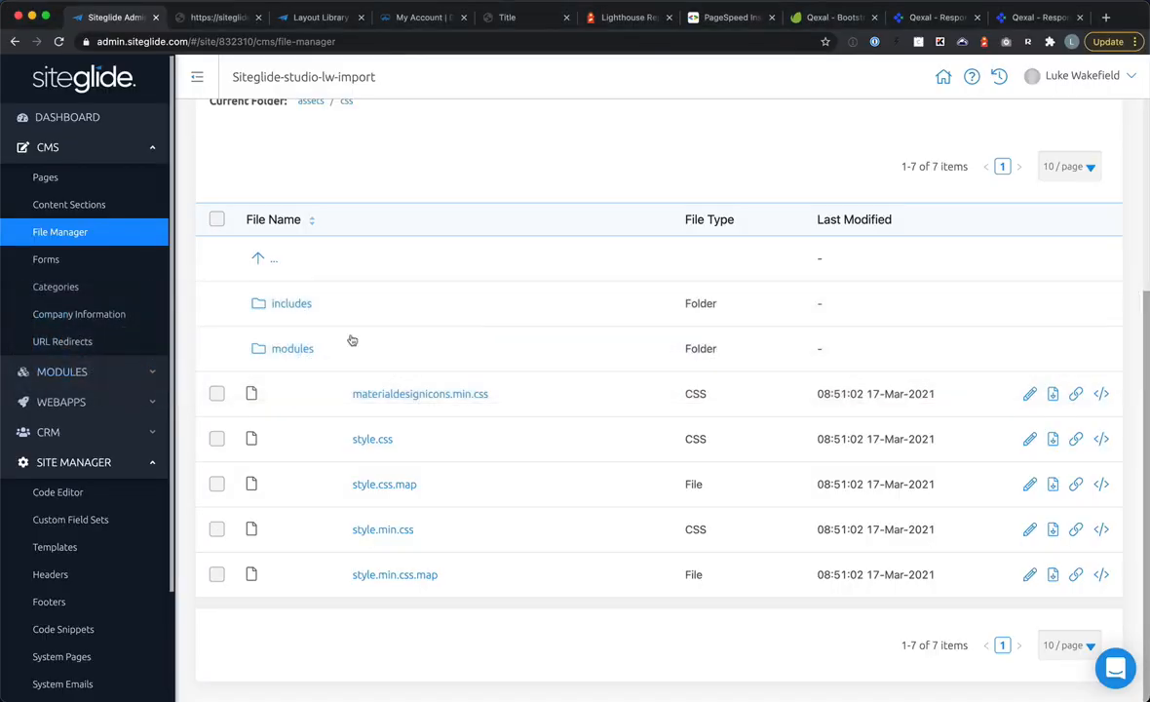
pyautogui.click(53, 546)
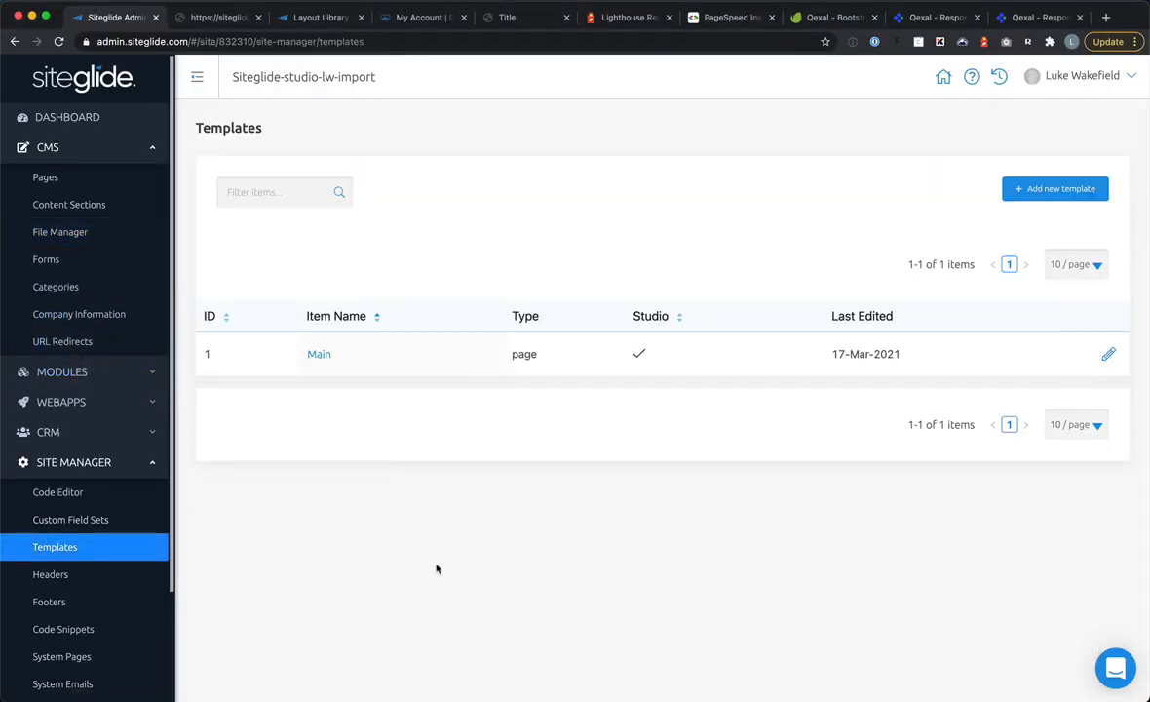
pyautogui.click(322, 356)
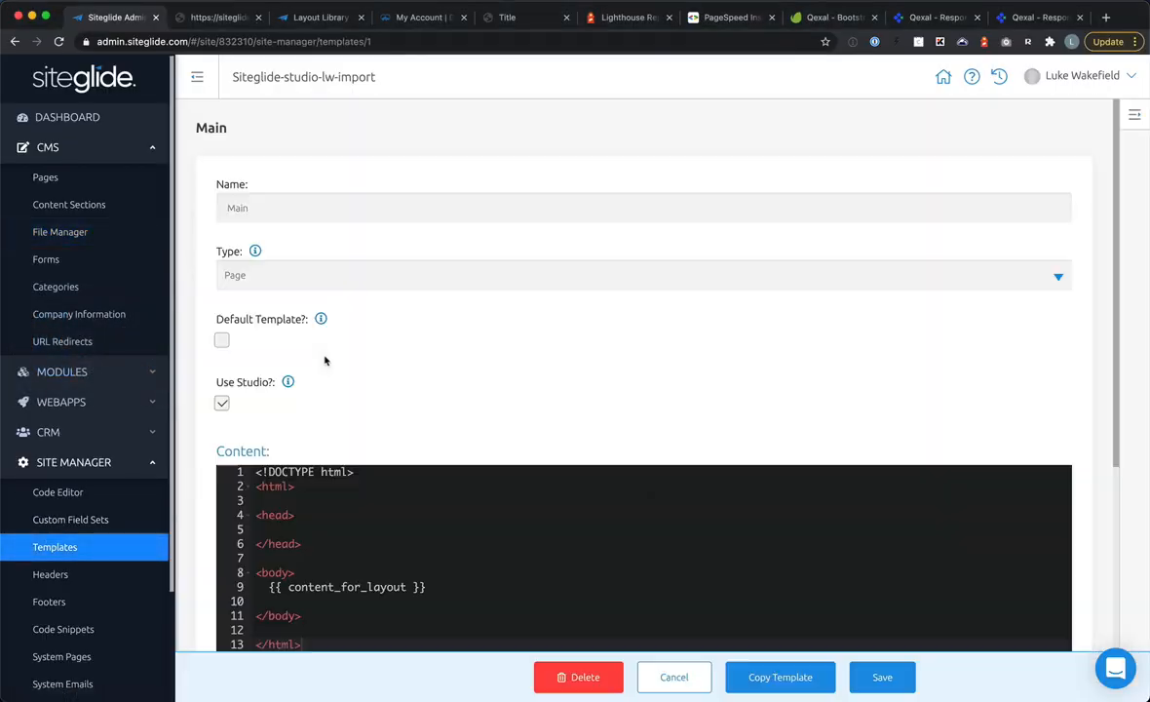
# Step: Paste the copied materialdesignicons.min.css and style.min.css link lines into the head of the Main template, followed by an empty line
pyautogui.scroll(-2, 498, 524)
pyautogui.click(321, 448)
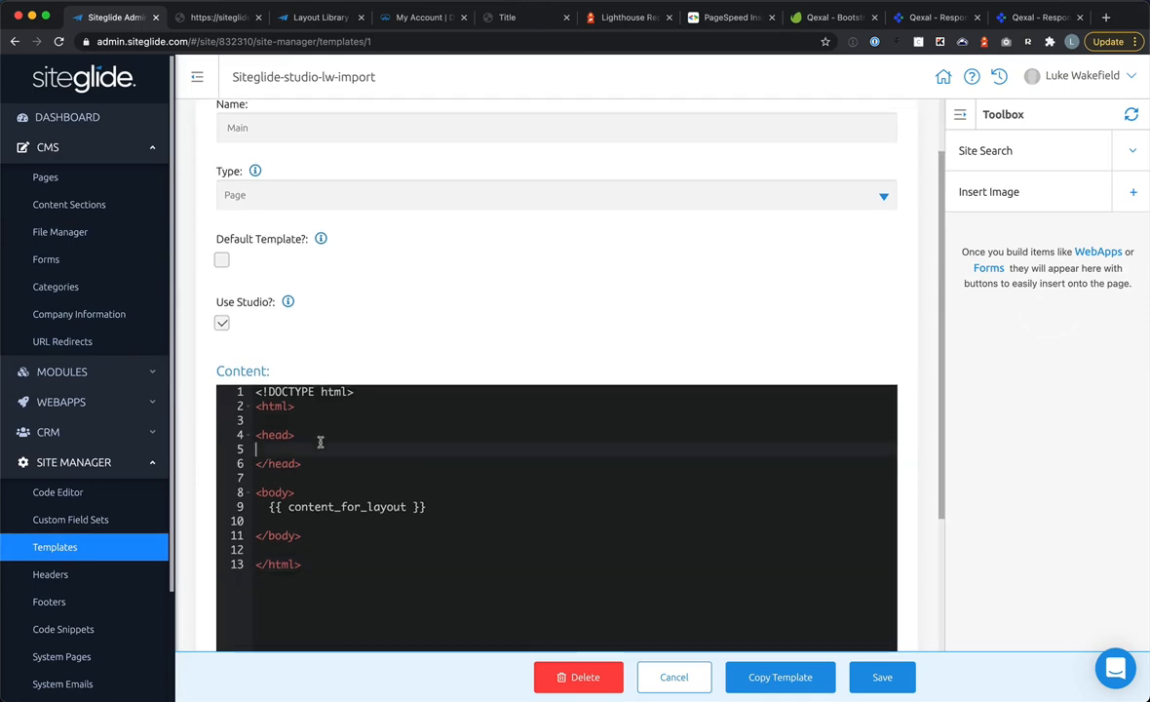
pyautogui.press('super+Tab')
pyautogui.press('super+Tab')
pyautogui.press('super+Tab')
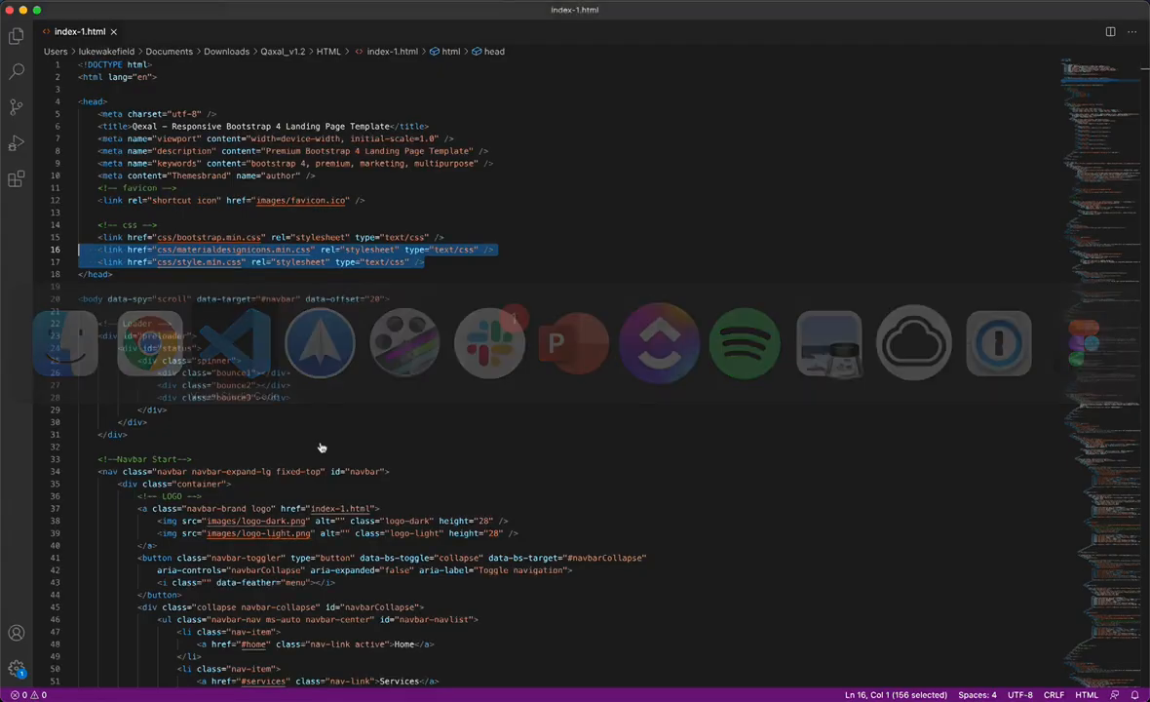
pyautogui.press('super+Tab')
pyautogui.press('super+Tab')
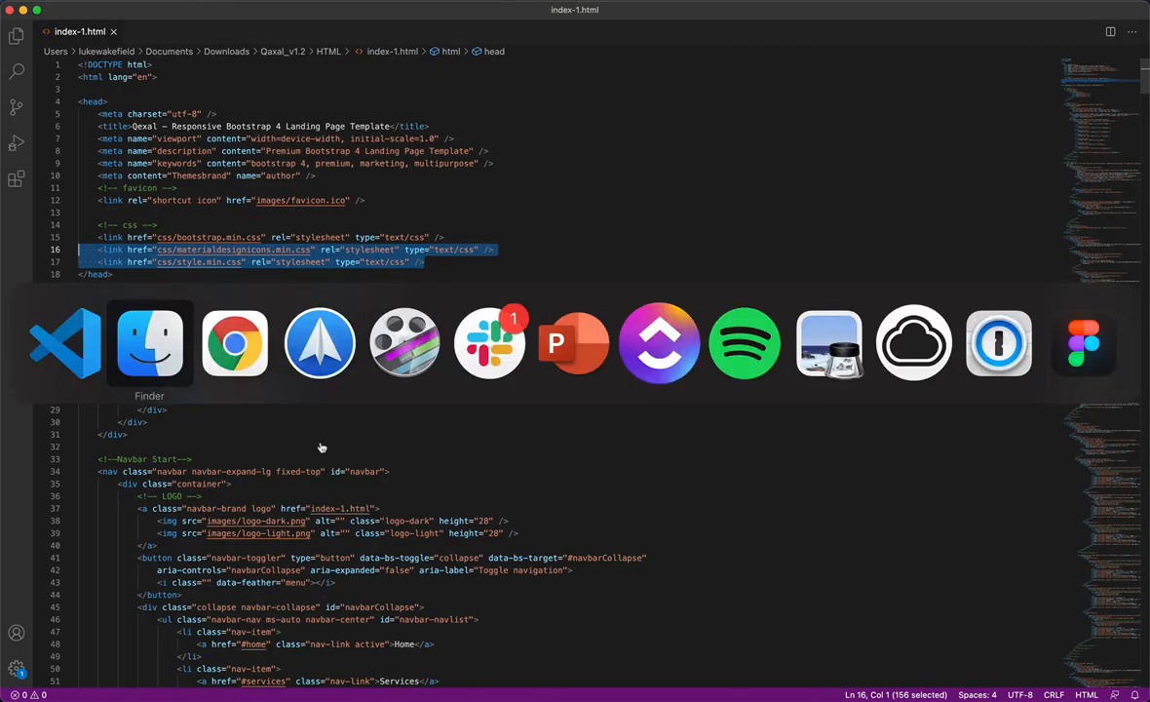
pyautogui.press('super+v')
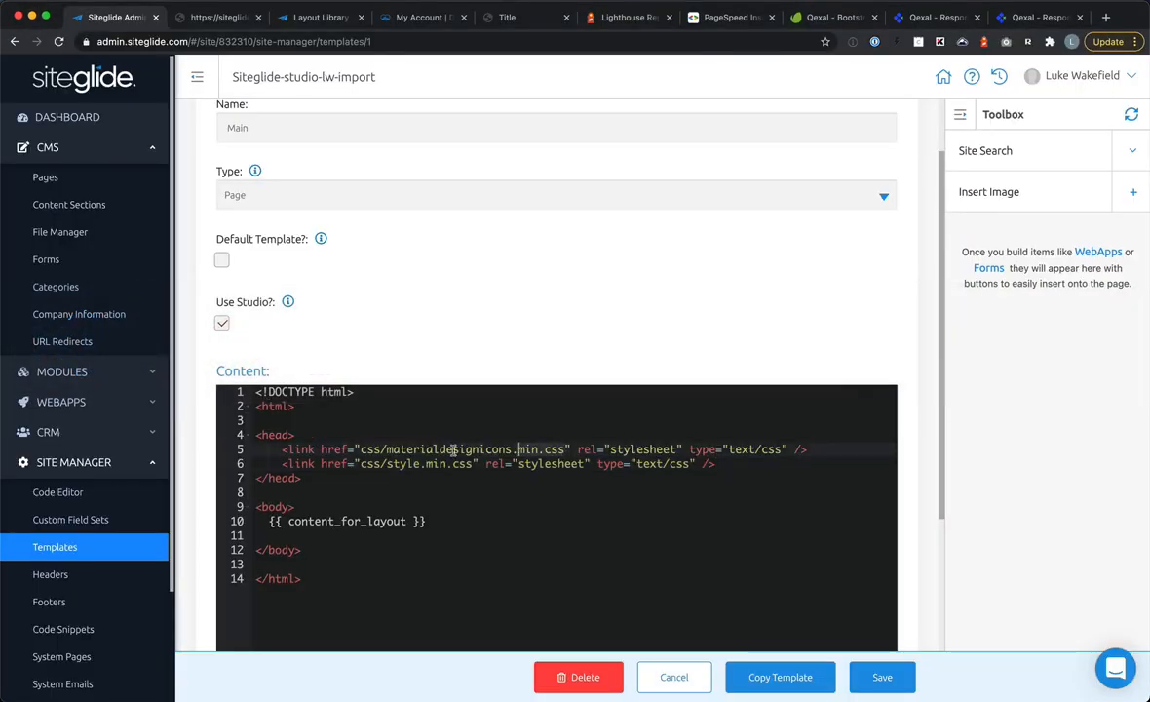
pyautogui.press('Return')
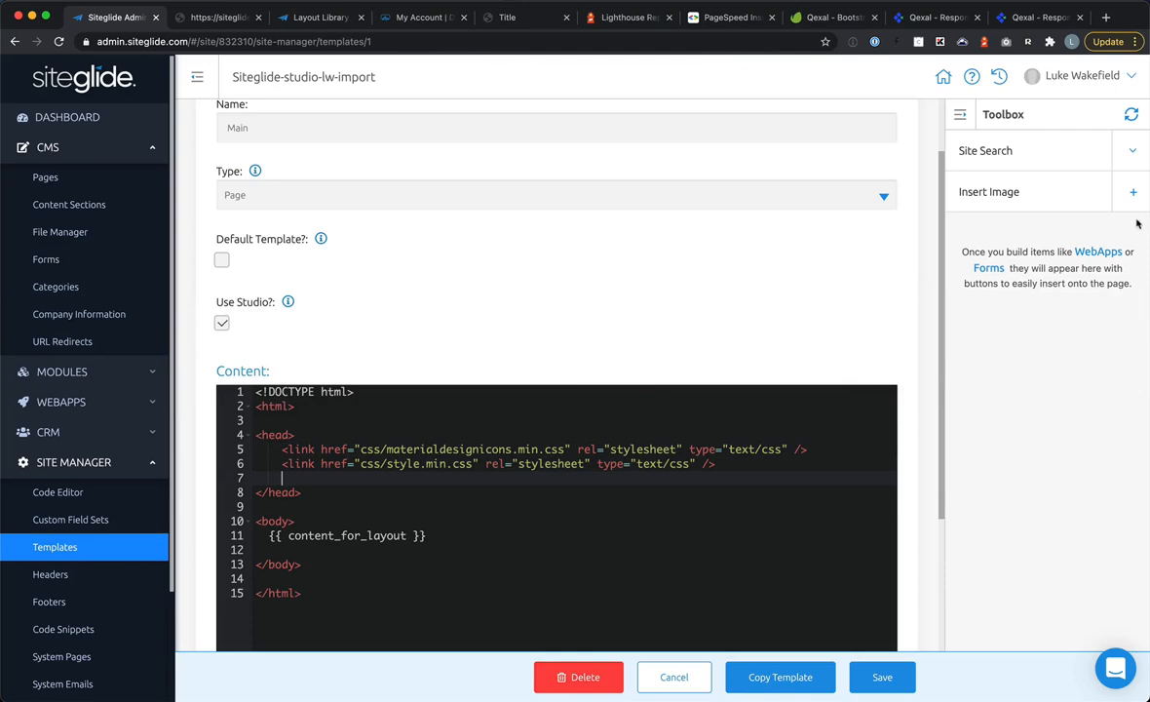
# Step: Insert a Siteglide image reference to style.css from the assets/css folder below the link lines in the head
pyautogui.click(1040, 180)
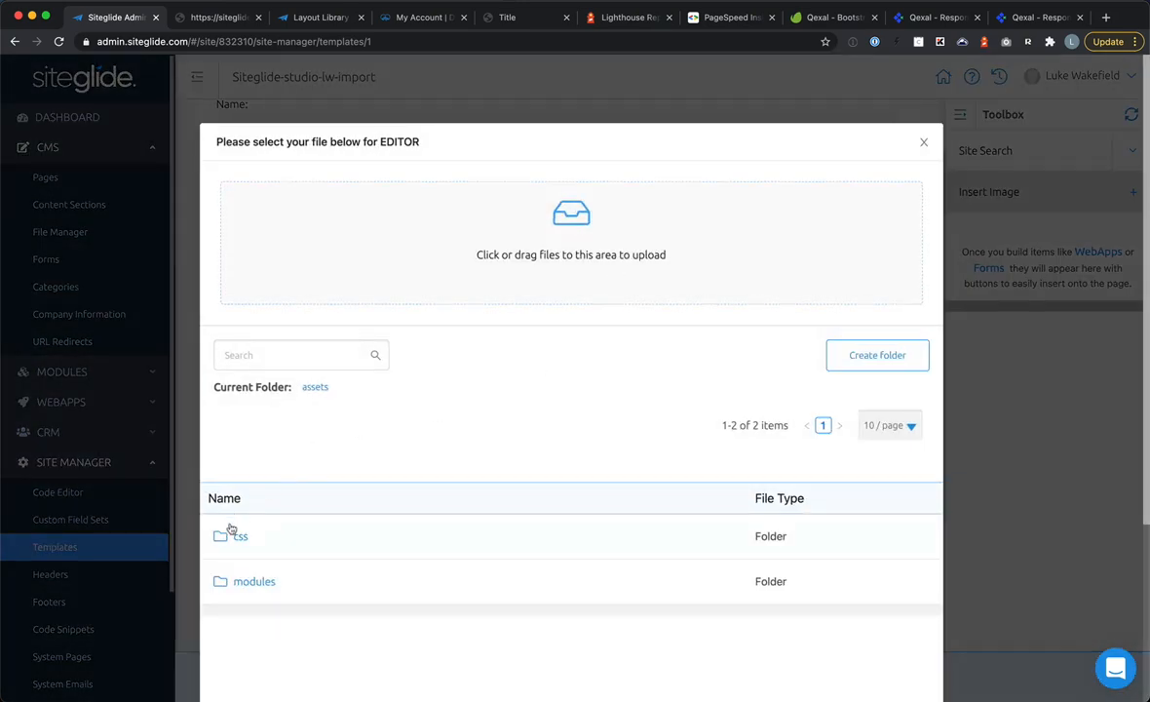
pyautogui.click(231, 528)
pyautogui.scroll(-5, 390, 564)
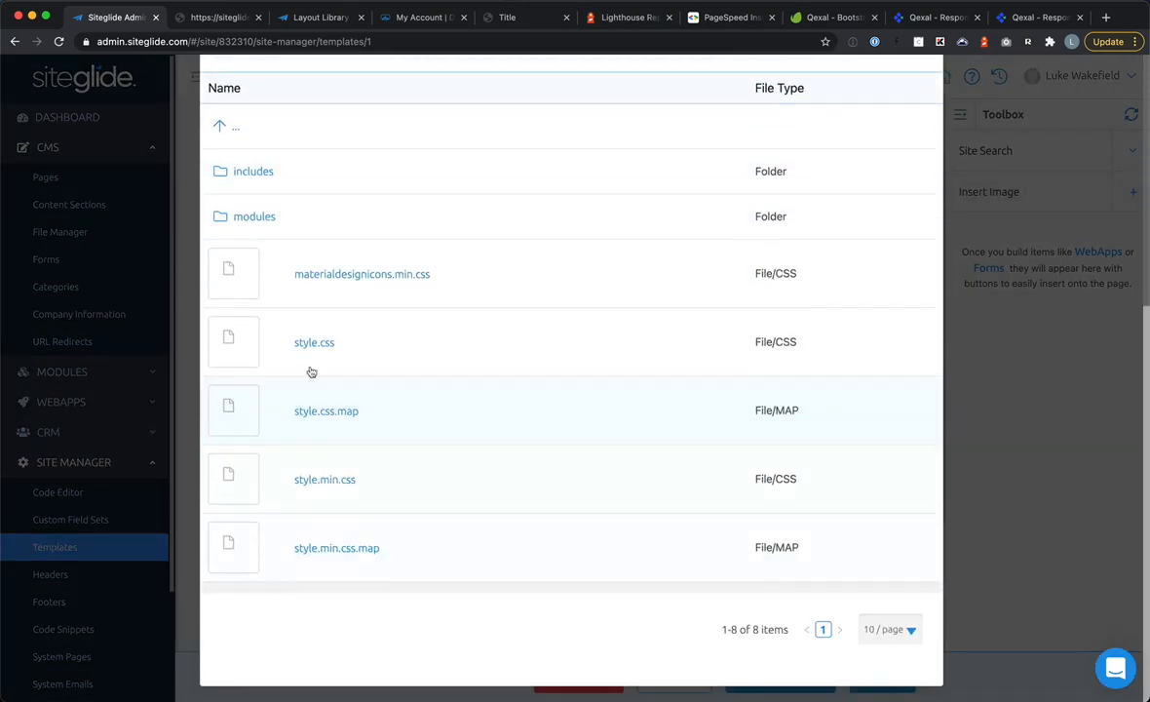
pyautogui.click(304, 341)
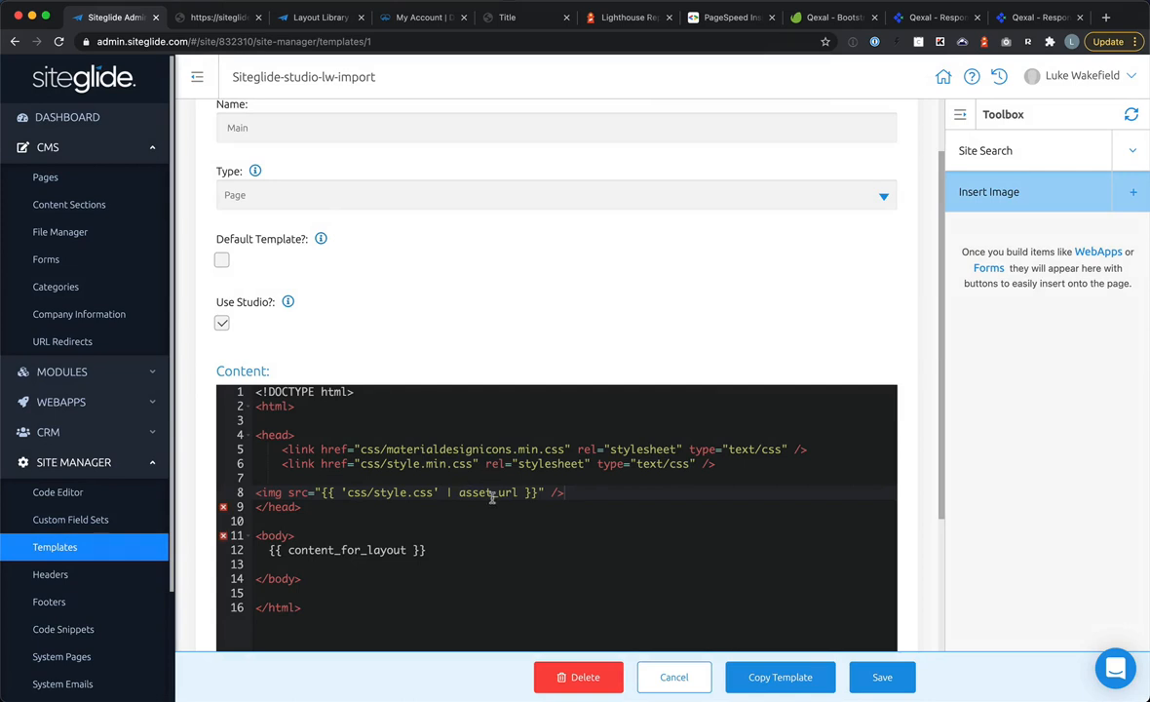
# Step: Replace css/style.min.css in the second link's href with {{ 'css/style.css' | asset_url }} and delete the inserted img line
pyautogui.moveTo(539, 491); pyautogui.dragTo(318, 489)
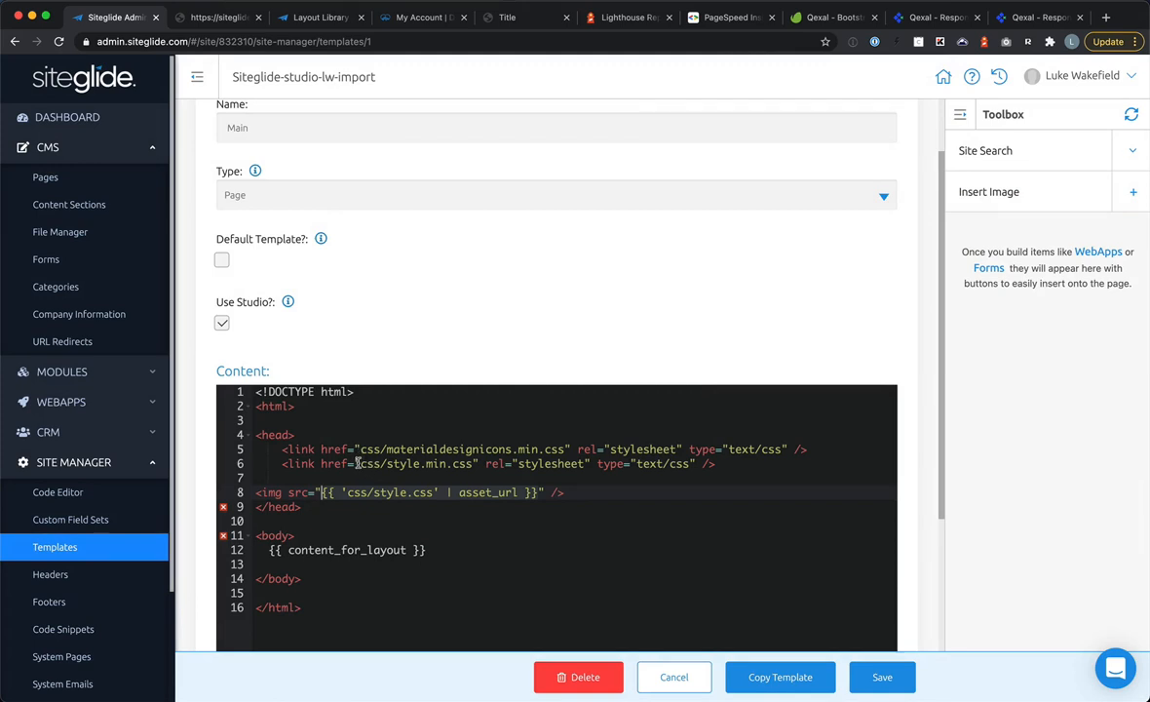
pyautogui.moveTo(358, 463); pyautogui.dragTo(471, 463)
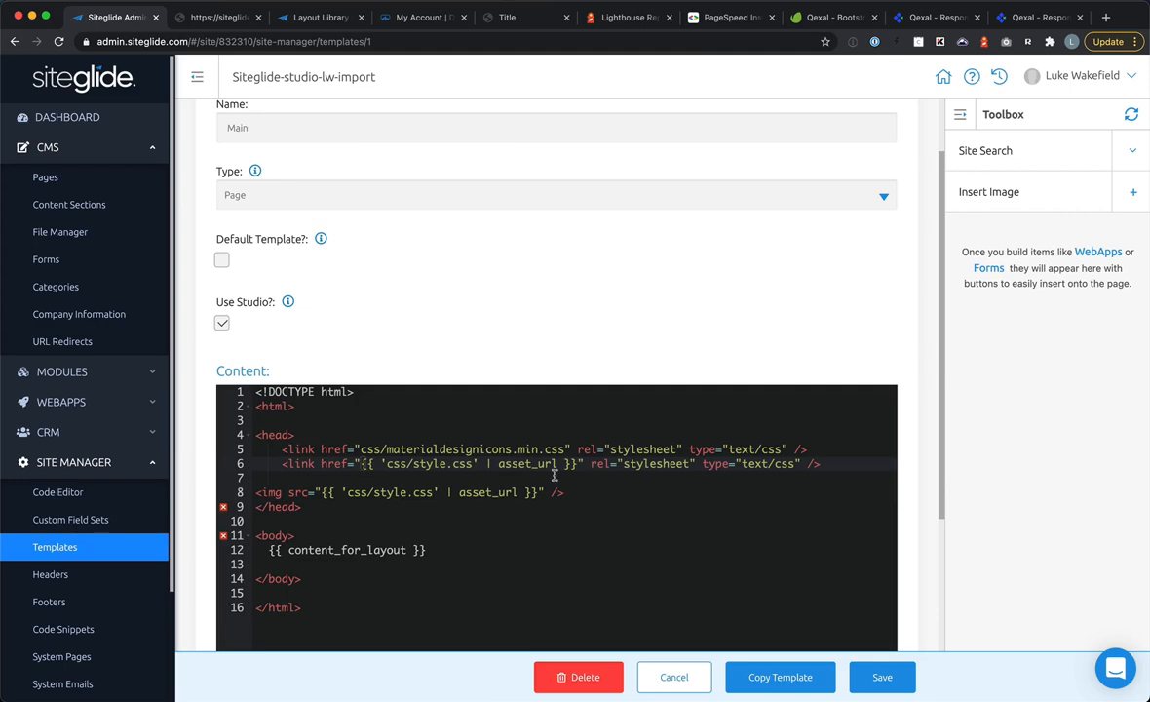
pyautogui.moveTo(561, 492); pyautogui.dragTo(244, 492)
pyautogui.press('BackSpace')
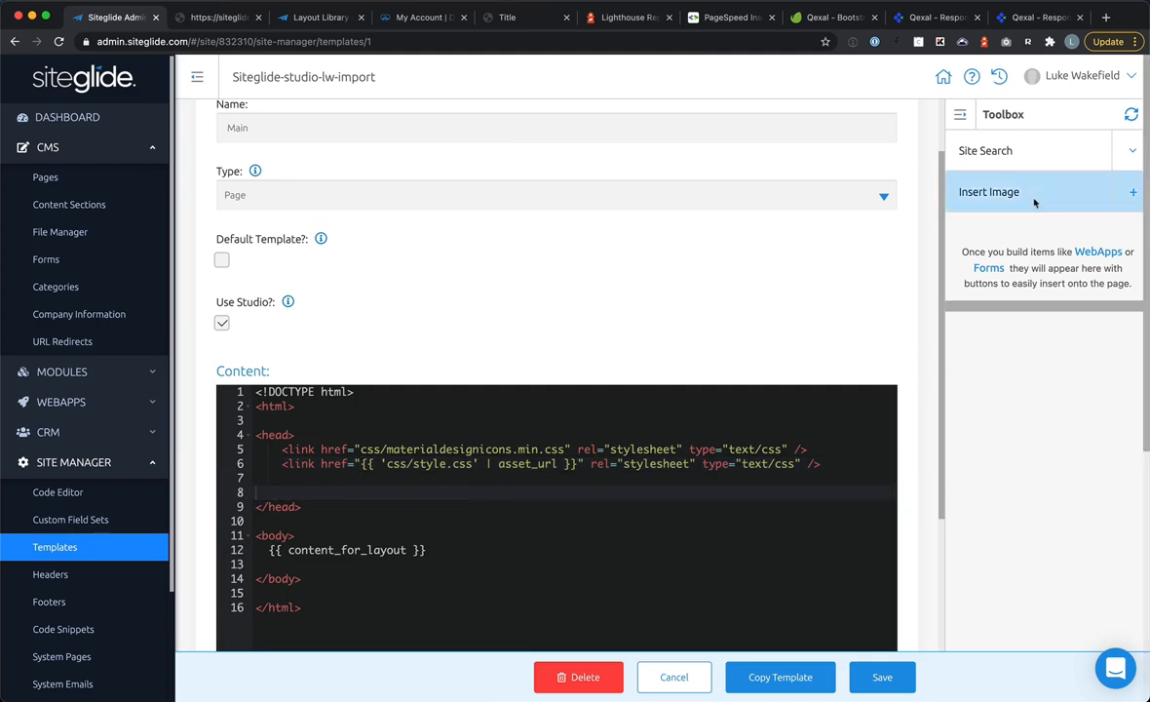
# Step: Insert image references to materialdesignicons.min.css, style.css.map, style.min.css and style.min.css.map from assets/css into the head
pyautogui.click(1107, 199)
pyautogui.scroll(-5, 409, 468)
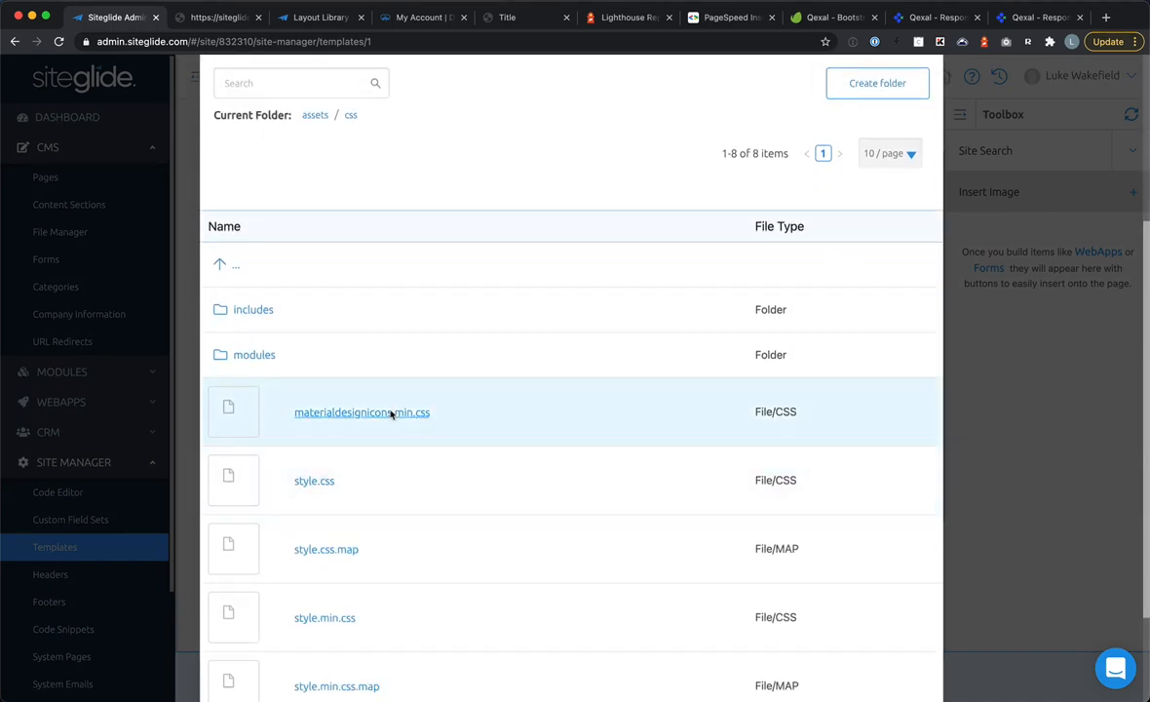
pyautogui.click(392, 413)
pyautogui.click(1033, 195)
pyautogui.scroll(-5, 425, 508)
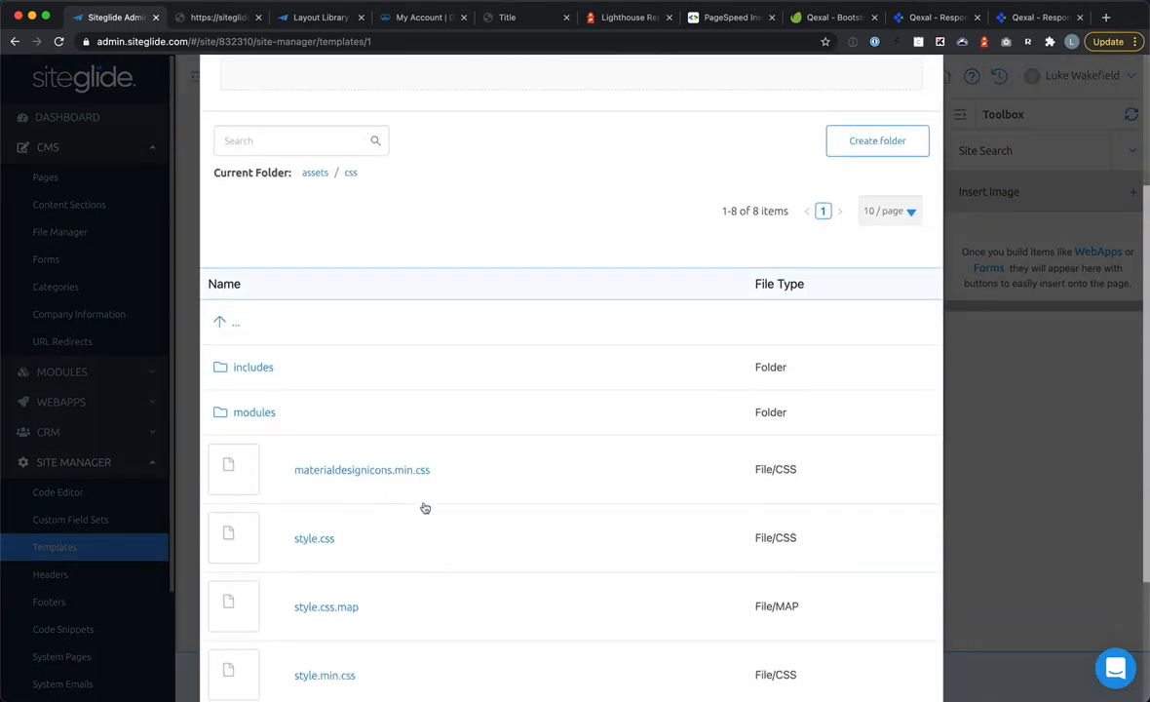
pyautogui.click(349, 501)
pyautogui.click(949, 204)
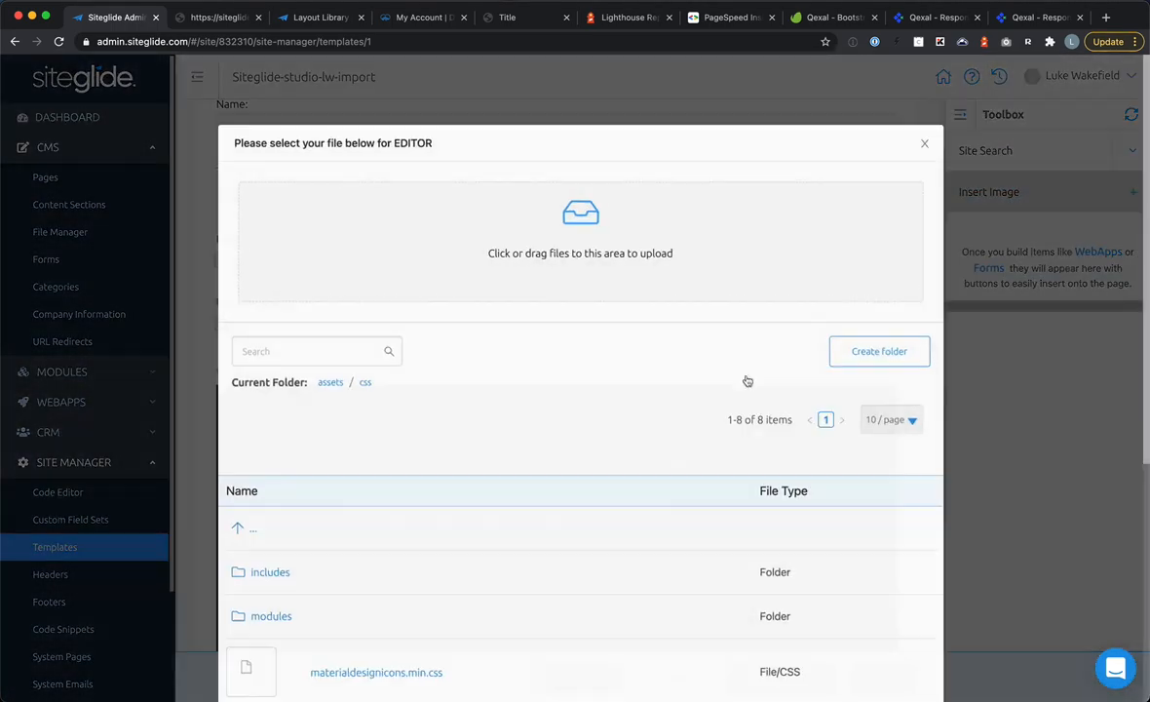
pyautogui.scroll(-5, 603, 531)
pyautogui.click(328, 484)
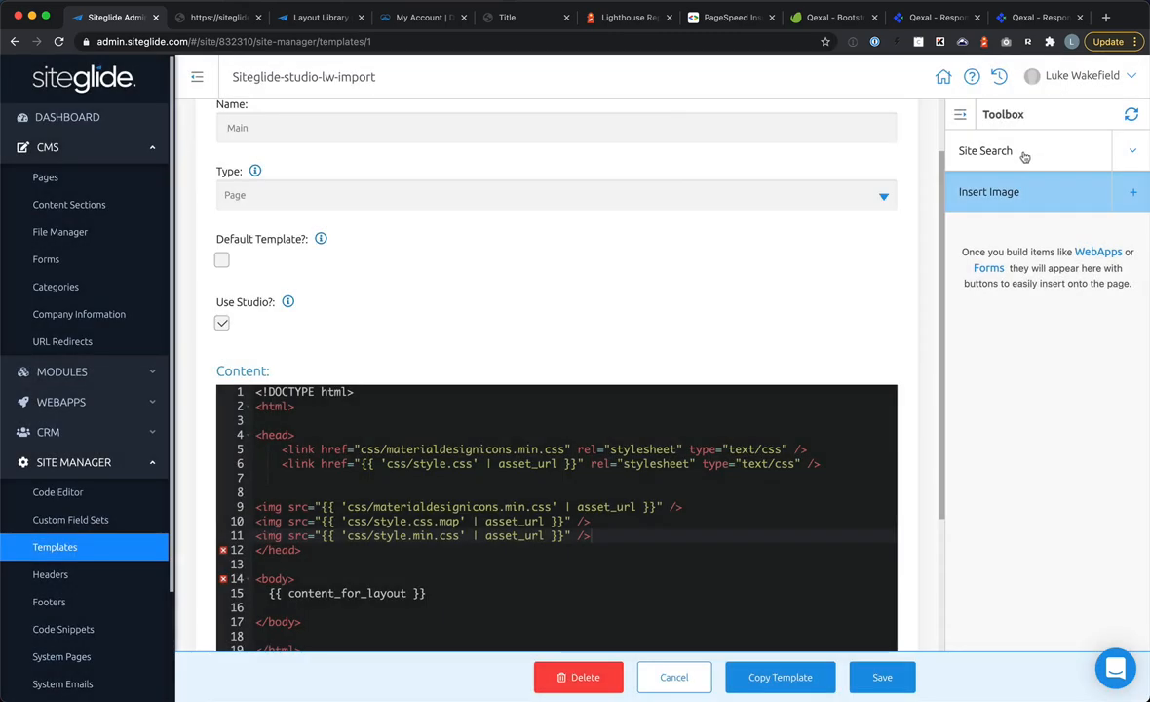
pyautogui.click(950, 195)
pyautogui.scroll(-5, 486, 524)
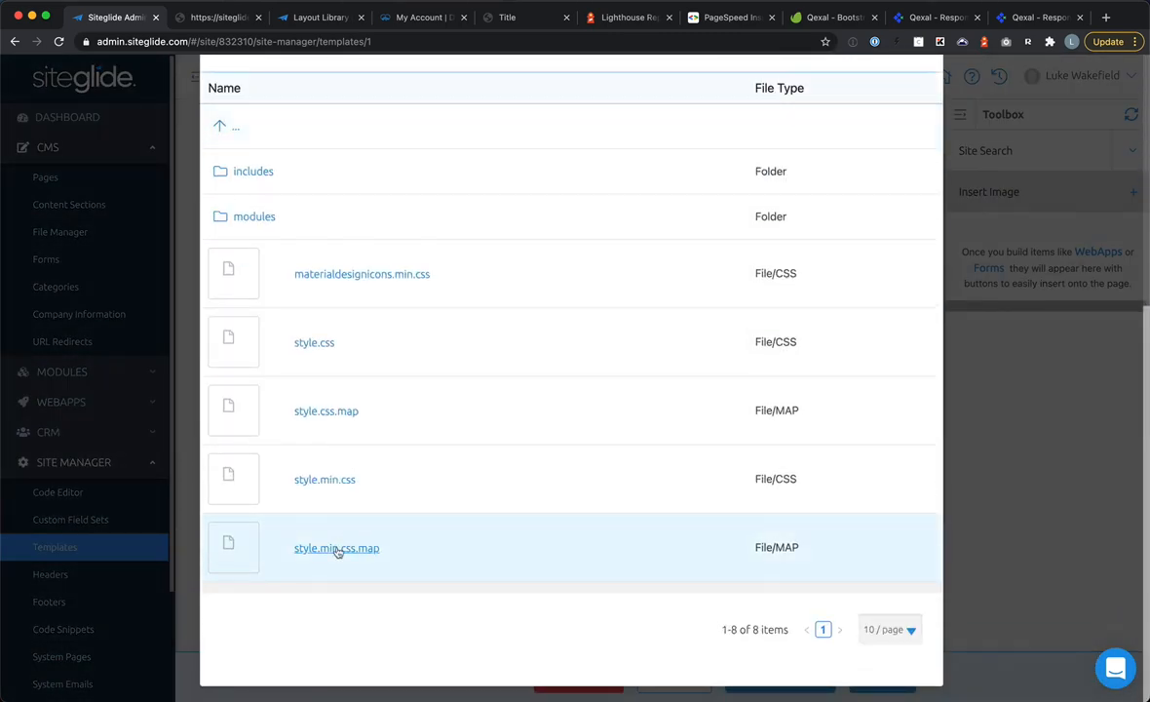
pyautogui.click(333, 548)
# Step: Copy the style.css link line and add three duplicates of it directly below in the head
pyautogui.scroll(-2, 670, 554)
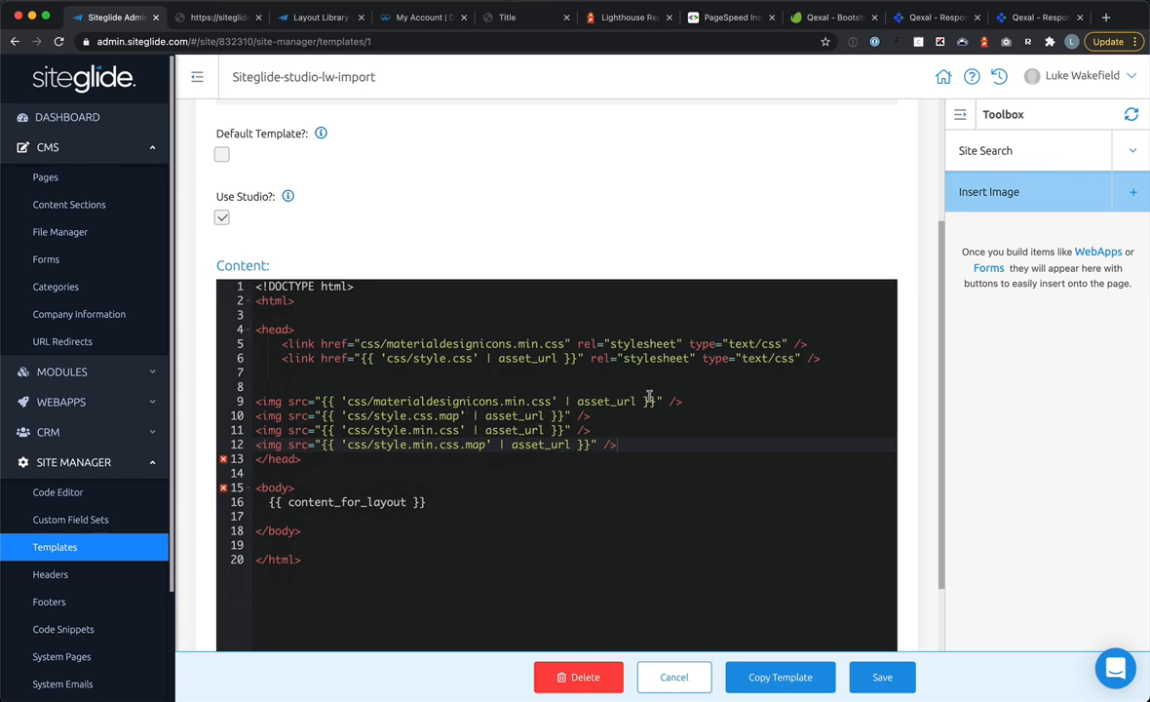
pyautogui.moveTo(820, 357); pyautogui.dragTo(282, 358)
pyautogui.hotkey('ctrl', 'c')
pyautogui.press('End')
pyautogui.press('Return')
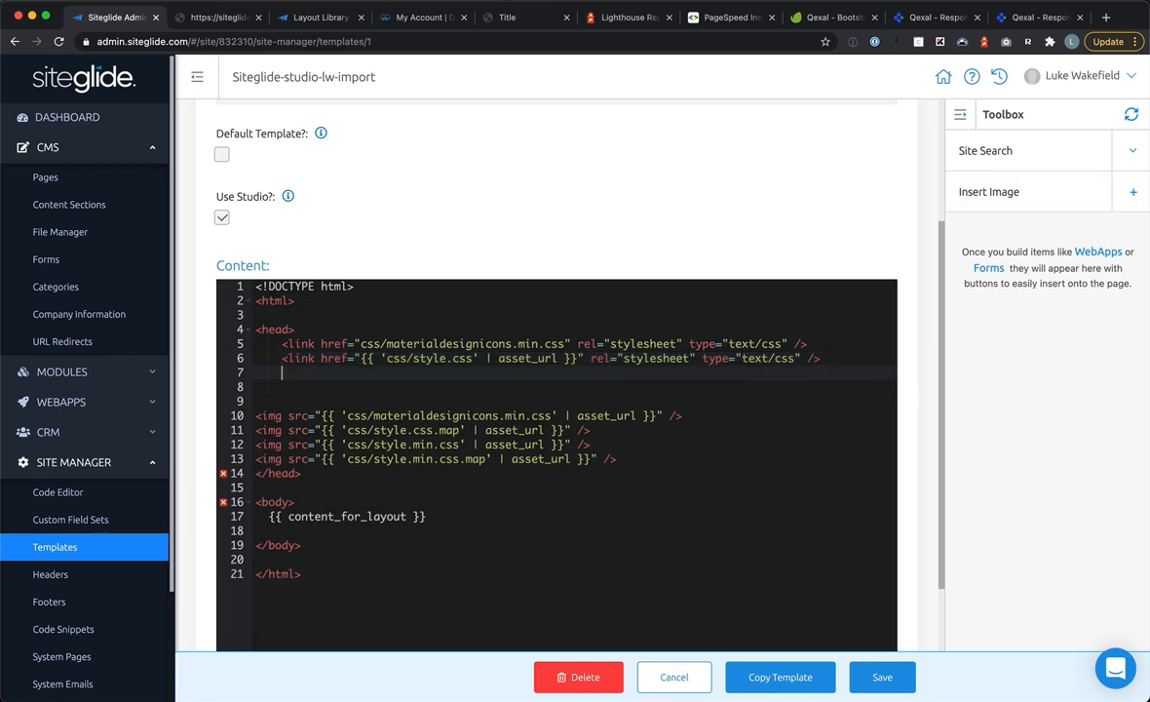
pyautogui.hotkey('ctrl', 'v')
pyautogui.press('Return')
pyautogui.hotkey('ctrl', 'v')
pyautogui.press('Return')
pyautogui.hotkey('ctrl', 'v')
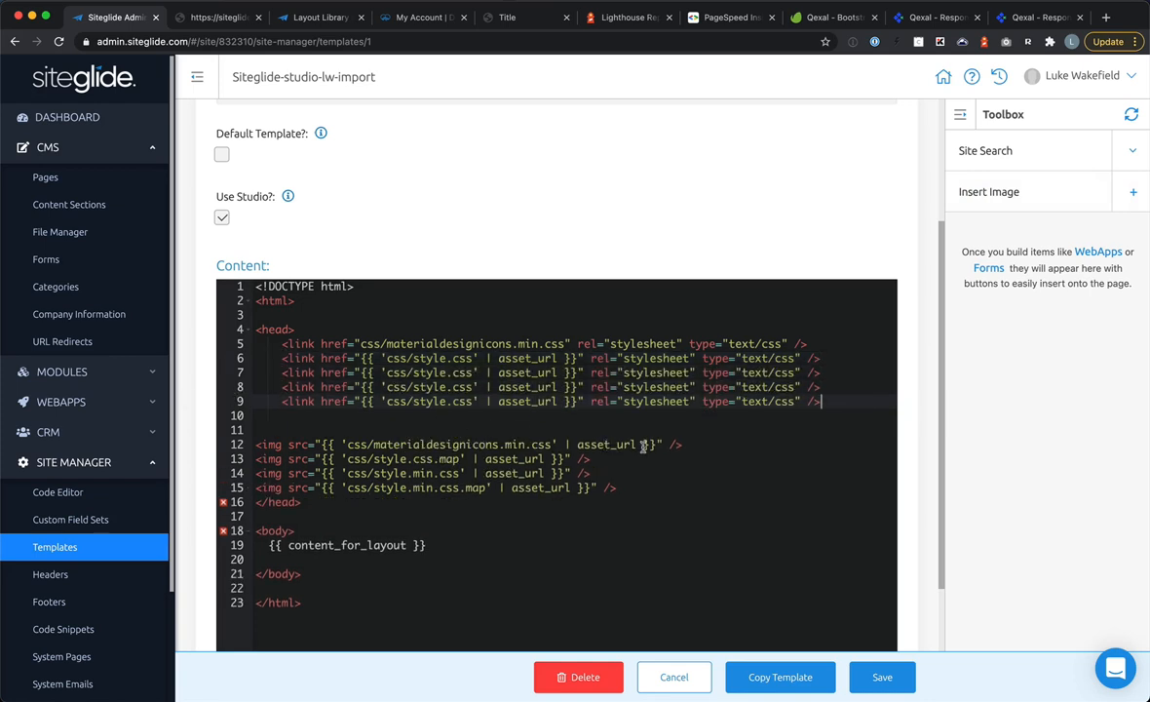
# Step: Copy the asset_url expressions for materialdesignicons.min.css and style.css.map into the hrefs of the first and third link lines
pyautogui.moveTo(657, 444); pyautogui.dragTo(333, 444)
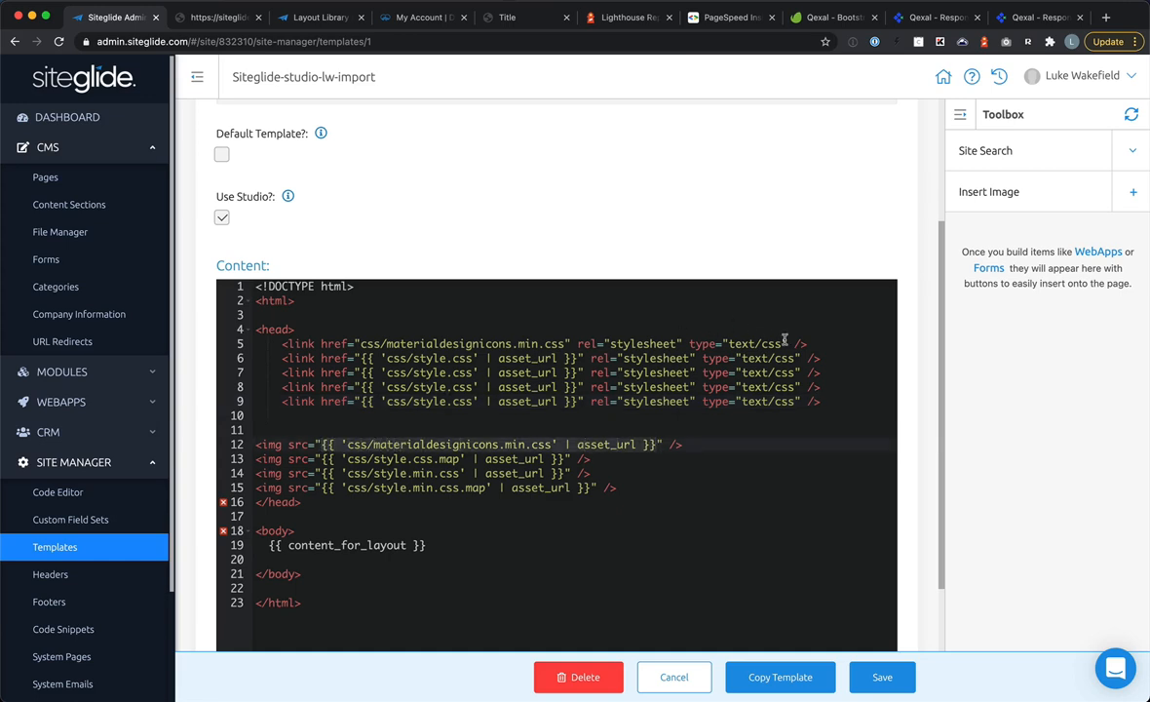
pyautogui.moveTo(563, 340); pyautogui.dragTo(362, 339)
pyautogui.press('super+v')
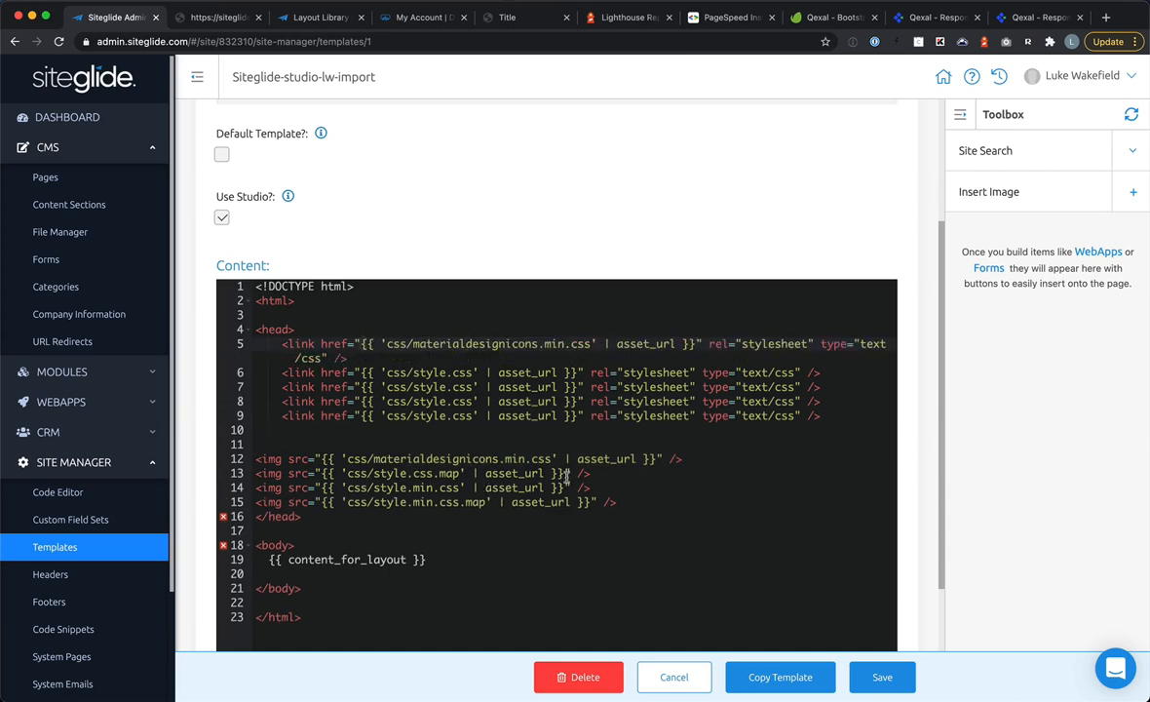
pyautogui.moveTo(567, 473); pyautogui.dragTo(314, 471)
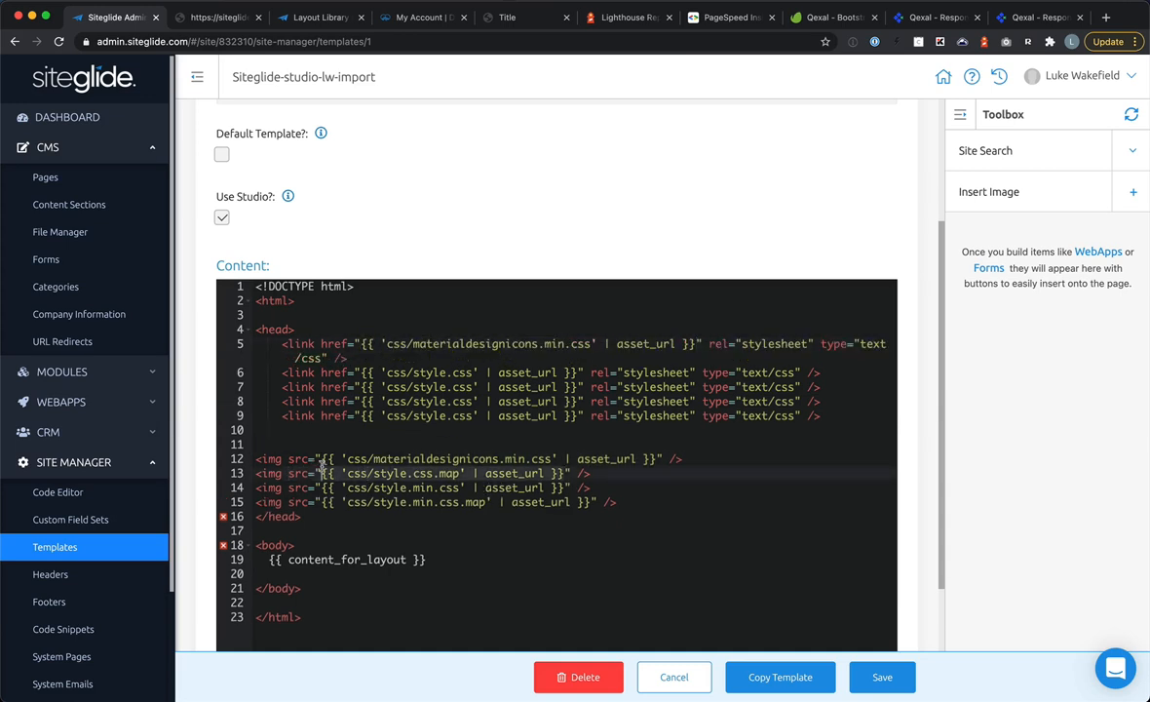
pyautogui.moveTo(583, 387); pyautogui.dragTo(359, 387)
pyautogui.press('super+v')
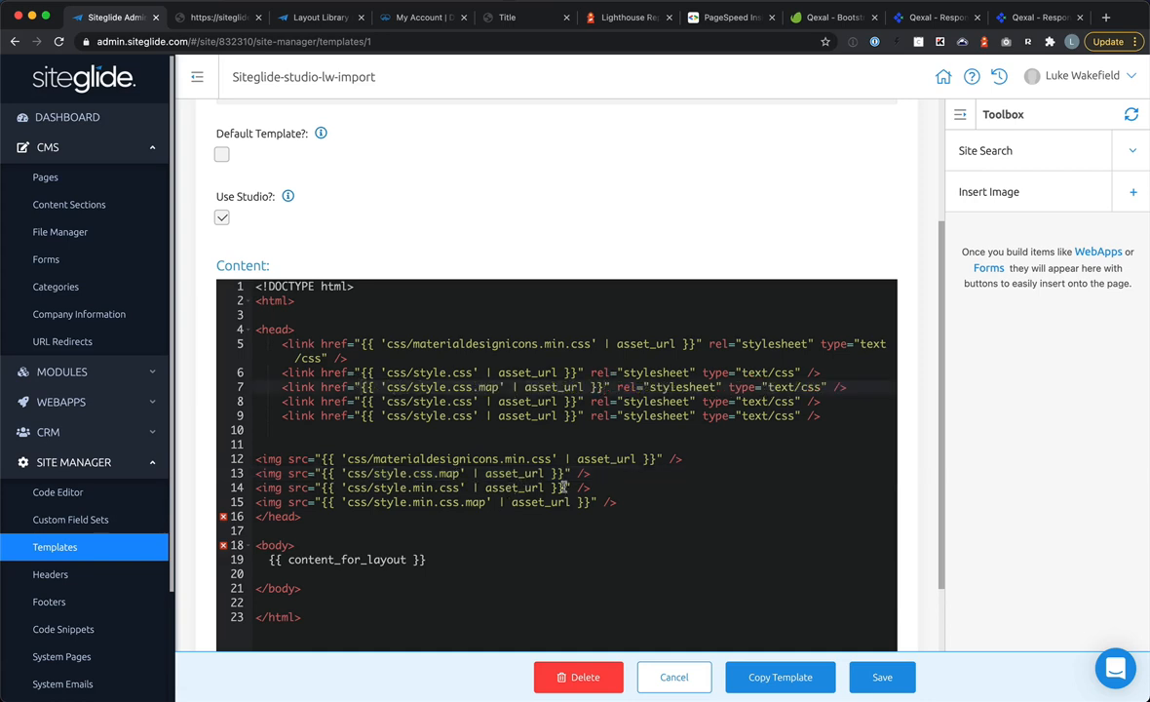
# Step: Copy the asset_url expressions for style.min.css and style.min.css.map into the hrefs of the fourth and fifth link lines
pyautogui.moveTo(567, 486); pyautogui.dragTo(325, 487)
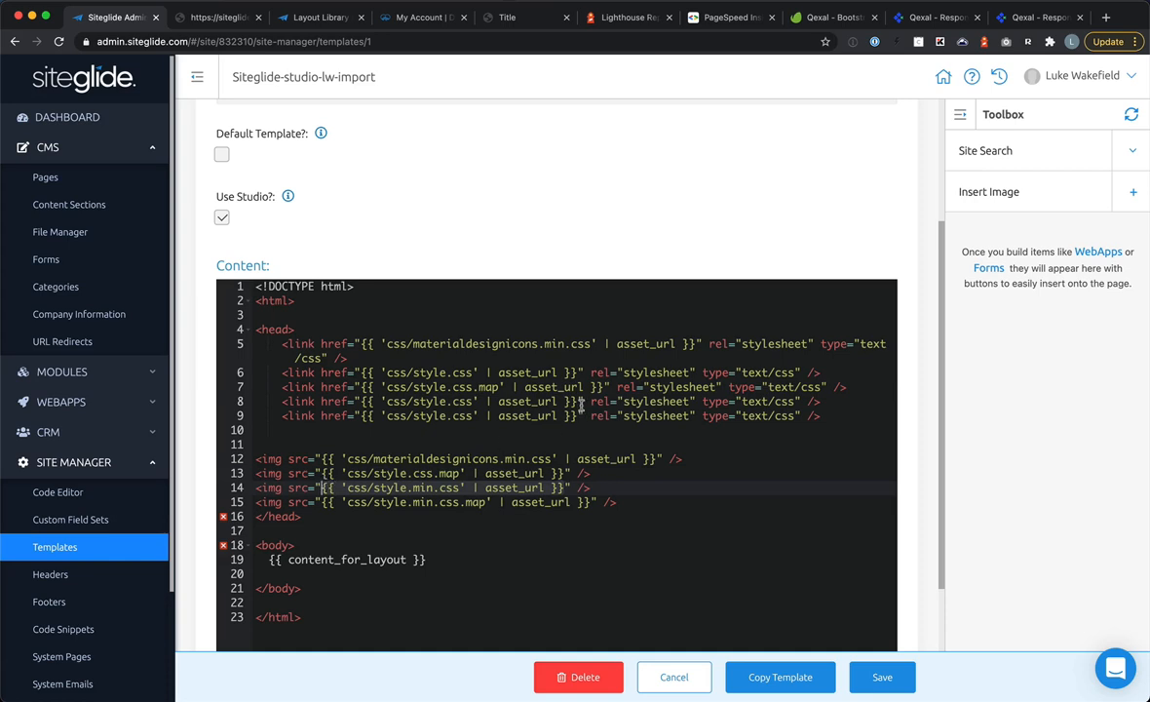
pyautogui.moveTo(579, 403); pyautogui.dragTo(371, 400)
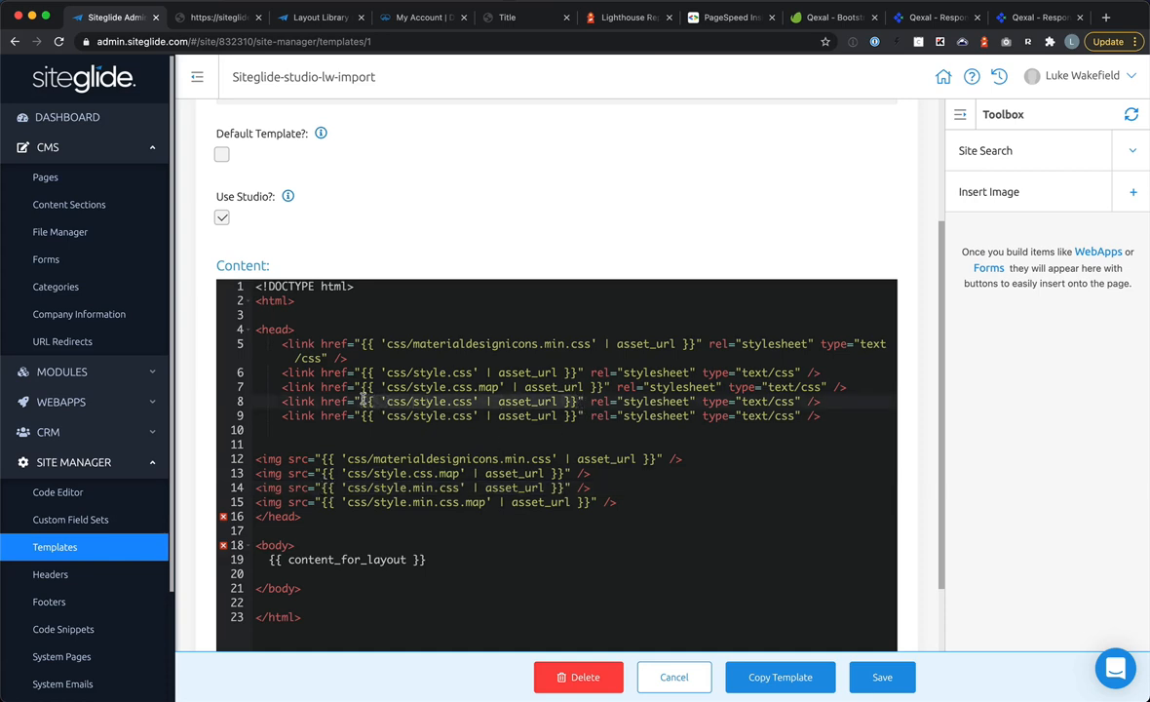
pyautogui.press('super+v')
pyautogui.moveTo(583, 501); pyautogui.dragTo(321, 499)
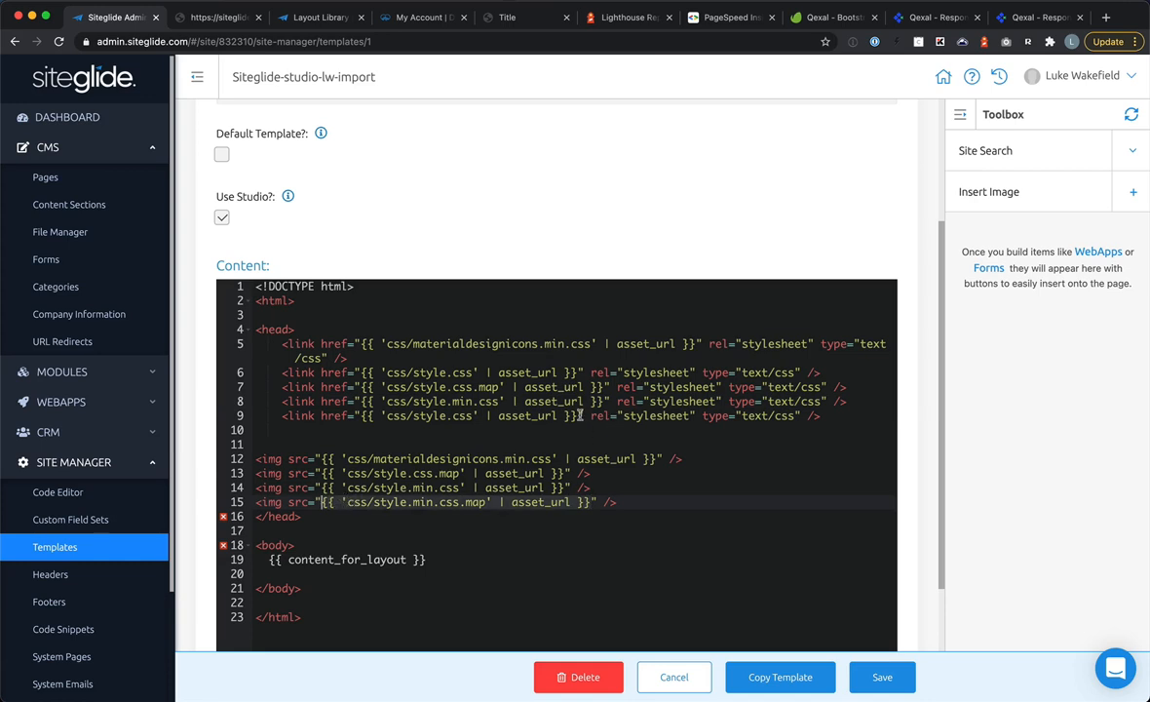
pyautogui.moveTo(580, 415); pyautogui.dragTo(376, 415)
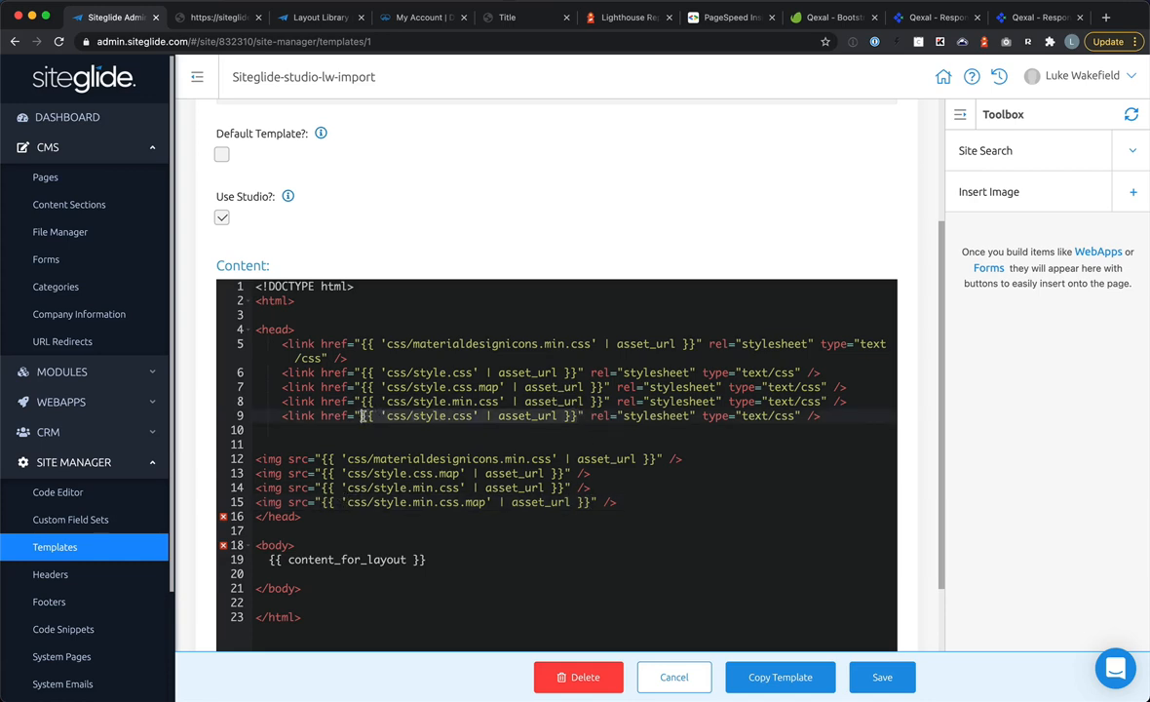
pyautogui.press('super+v')
# Step: Delete the leftover img lines and blank lines above the closing head tag and save the Main template
pyautogui.moveTo(618, 501); pyautogui.dragTo(282, 430)
pyautogui.press('BackSpace')
pyautogui.press('BackSpace')
pyautogui.press('BackSpace')
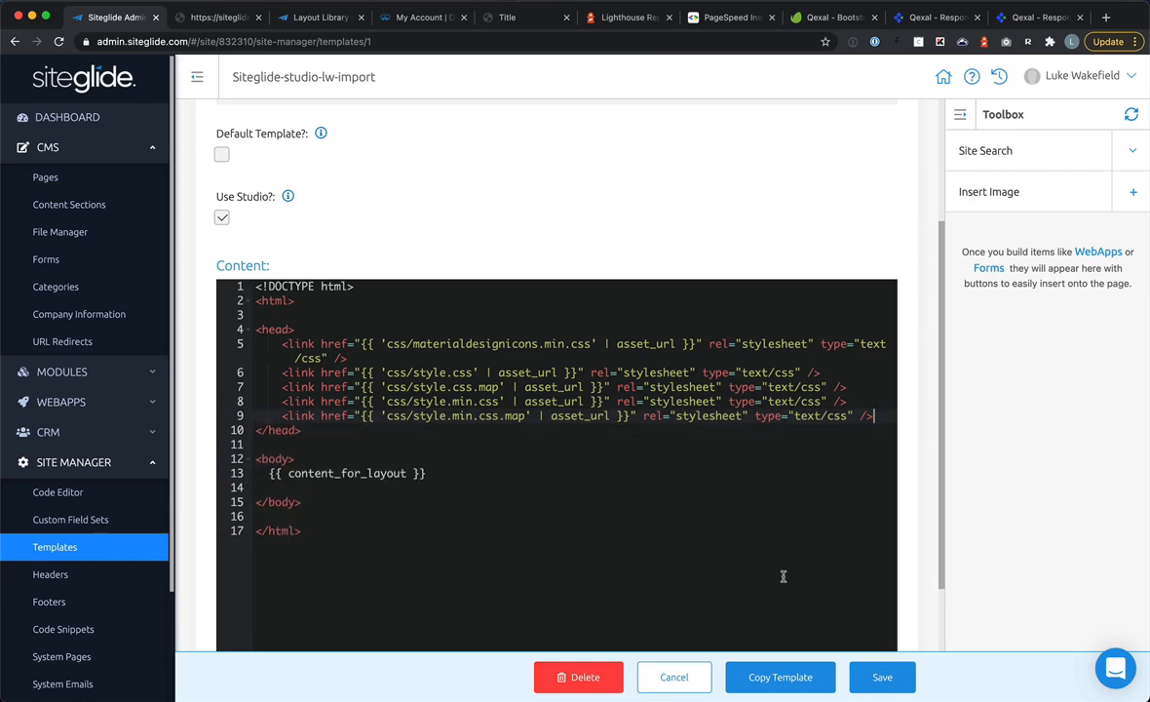
pyautogui.click(882, 676)
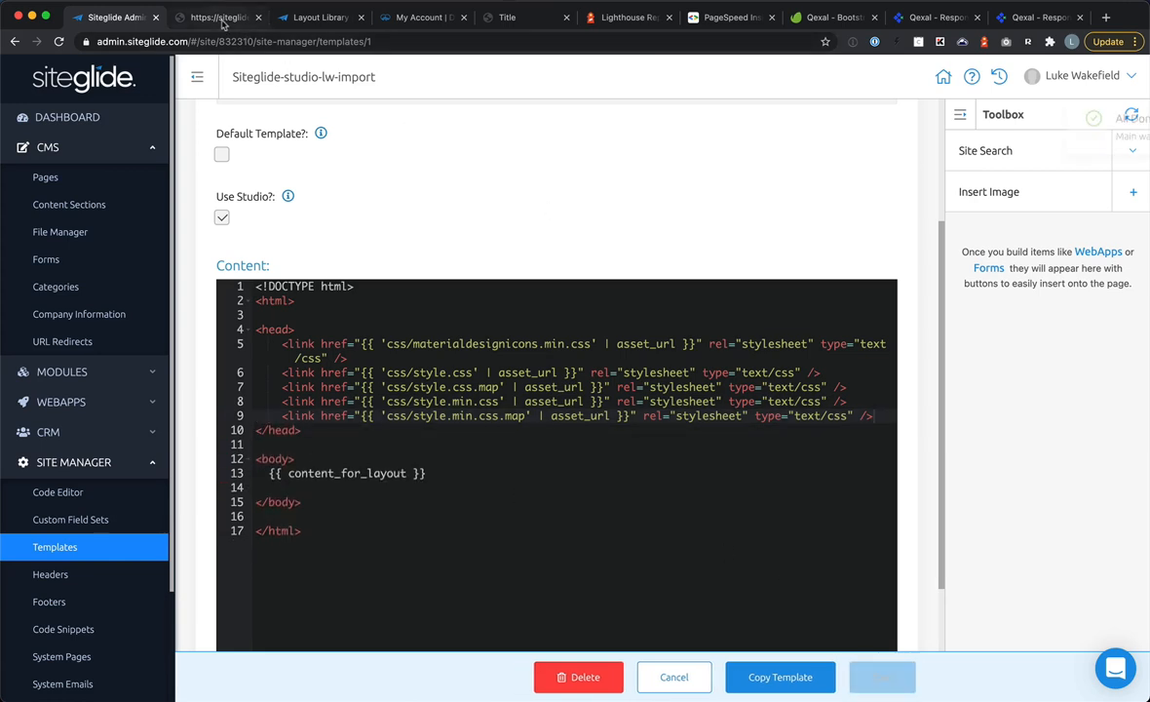
# Step: Go to the live home page and check the styling of its Services, Features and call-to-action sections
pyautogui.click(221, 18)
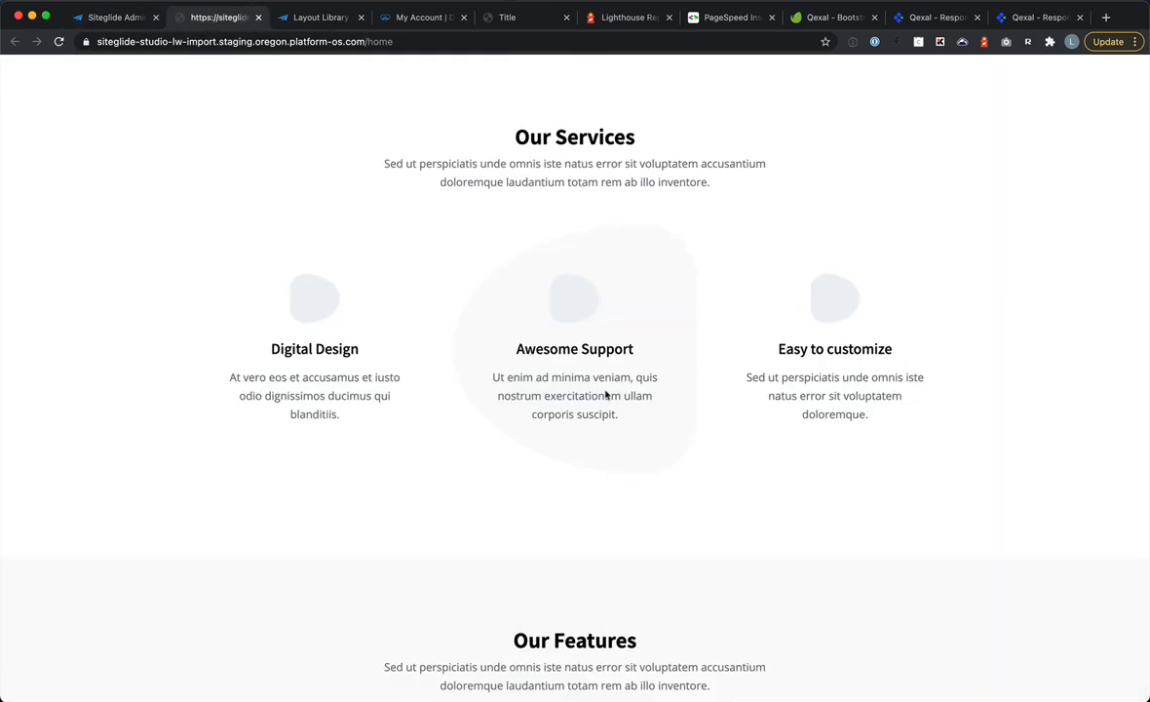
pyautogui.scroll(-10, 894, 552)
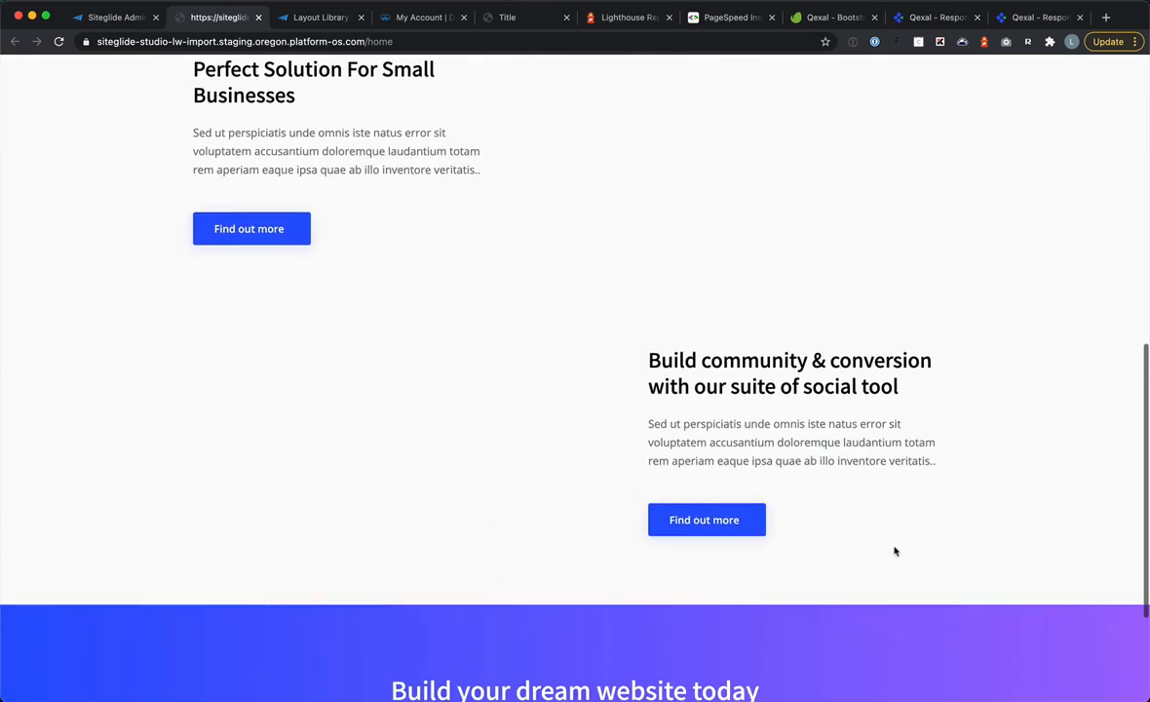
pyautogui.scroll(10, 894, 552)
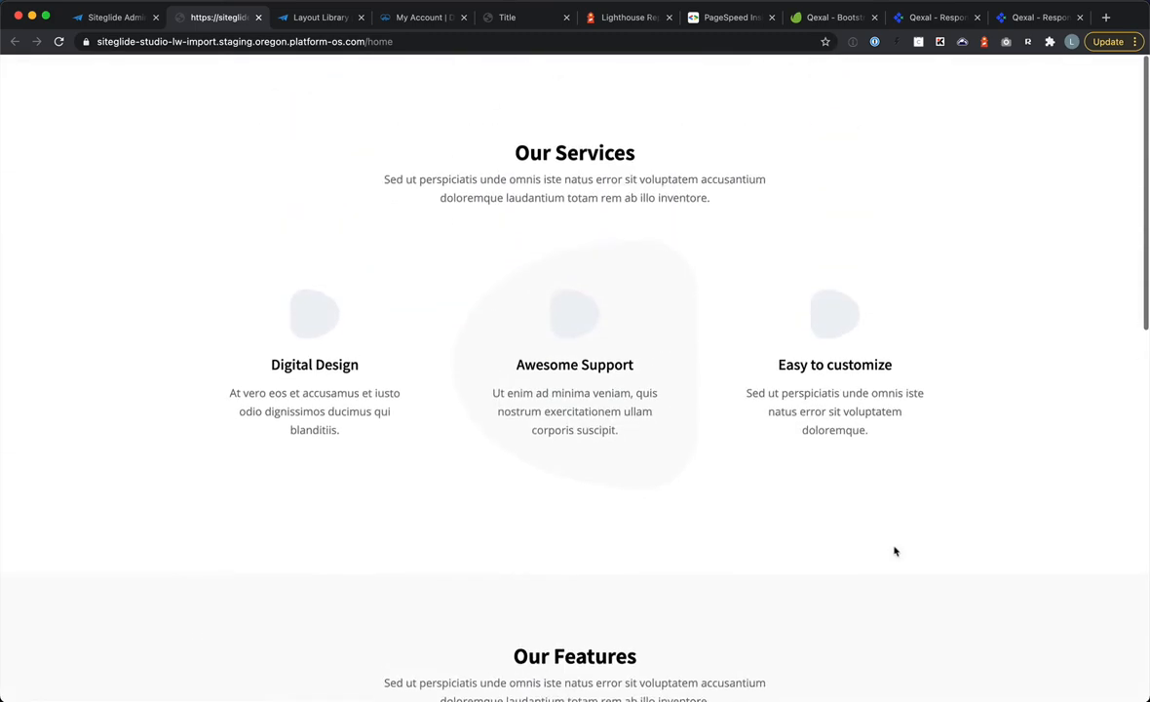
# Step: Compare with the original Qexal demo page by viewing its service icons and the images in its Features section
pyautogui.click(1035, 17)
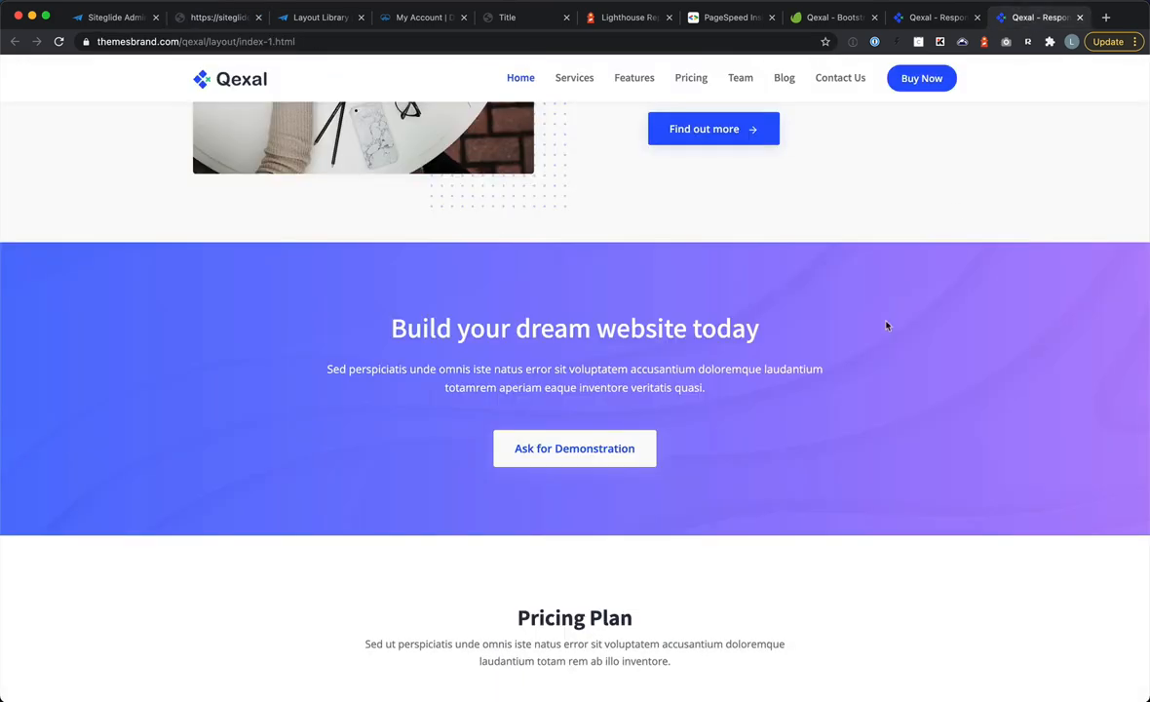
pyautogui.scroll(3, 843, 410)
pyautogui.scroll(10, 843, 410)
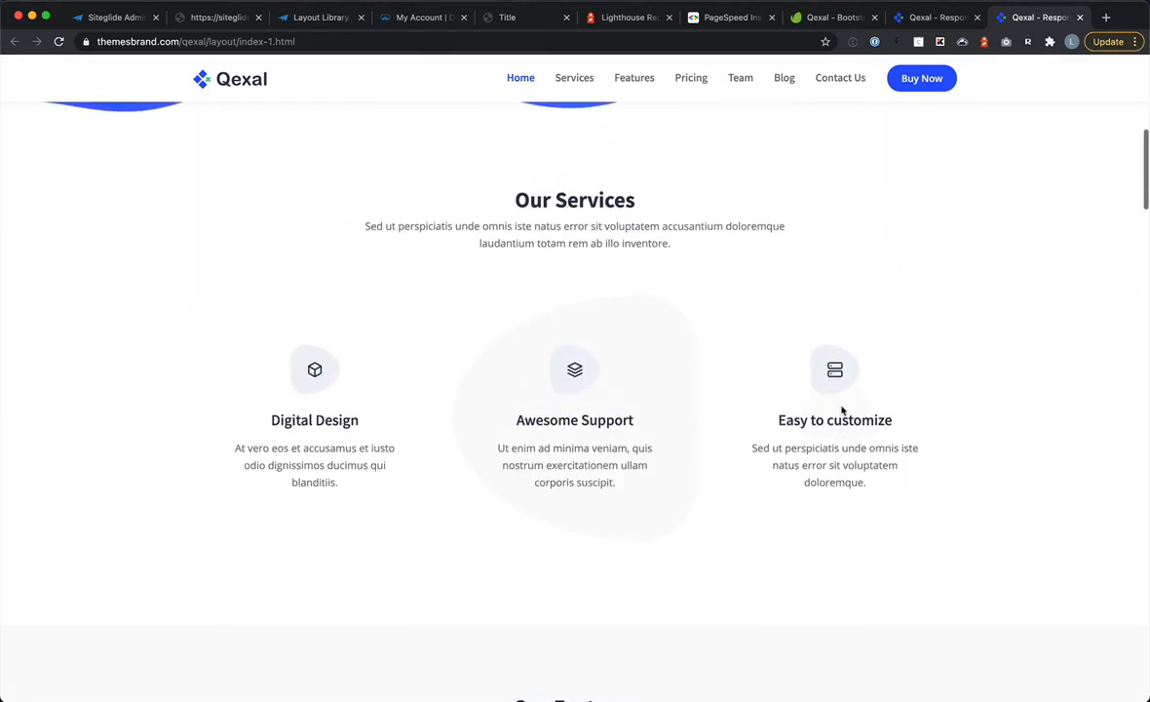
pyautogui.scroll(-3, 843, 411)
pyautogui.scroll(-4, 843, 410)
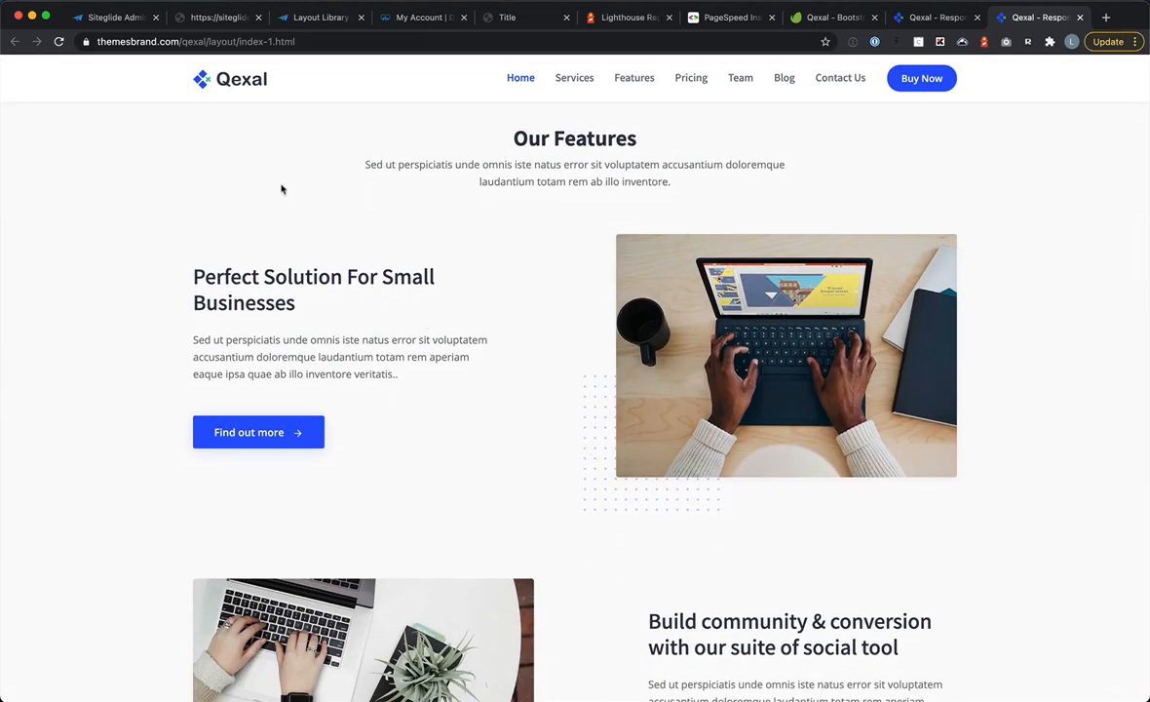
# Step: Create a folder named images inside assets in the site's File Manager
pyautogui.click(105, 20)
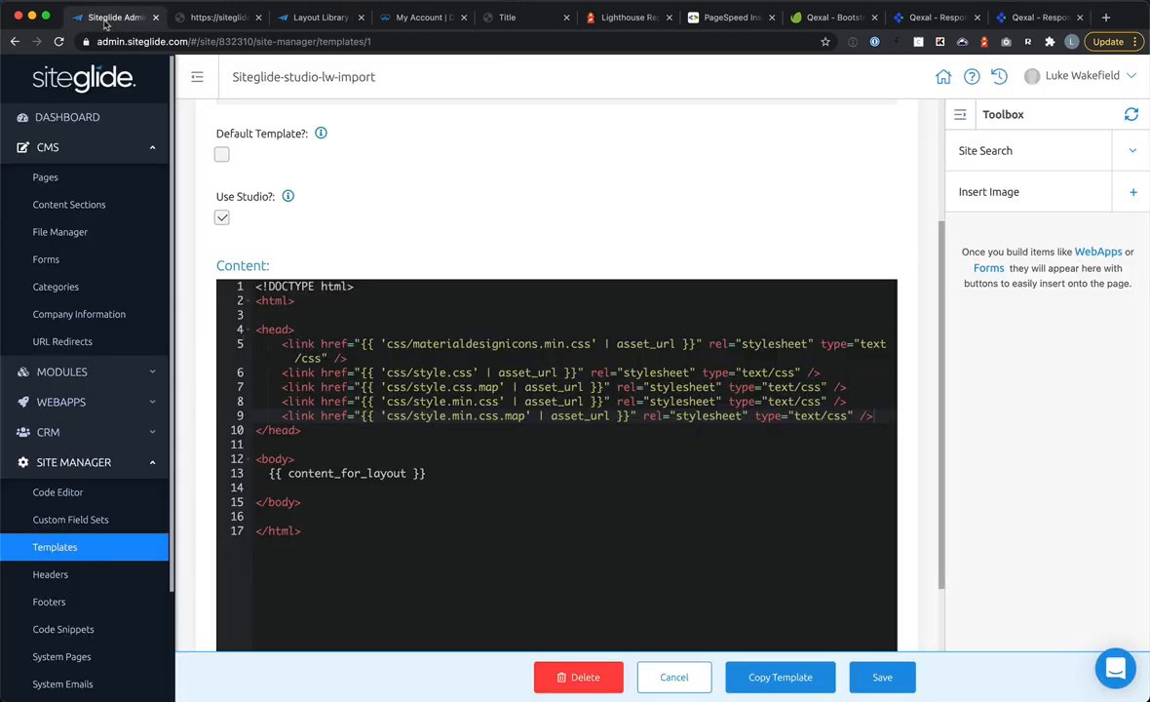
pyautogui.click(62, 234)
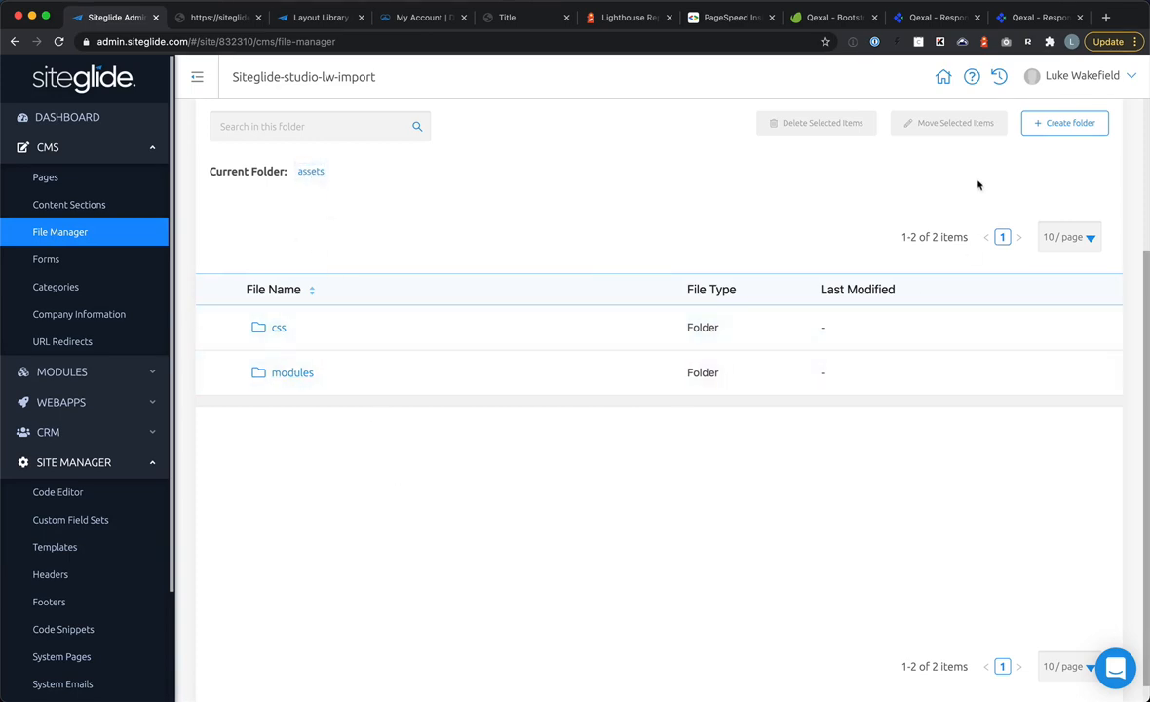
pyautogui.click(1039, 124)
pyautogui.write('ima')
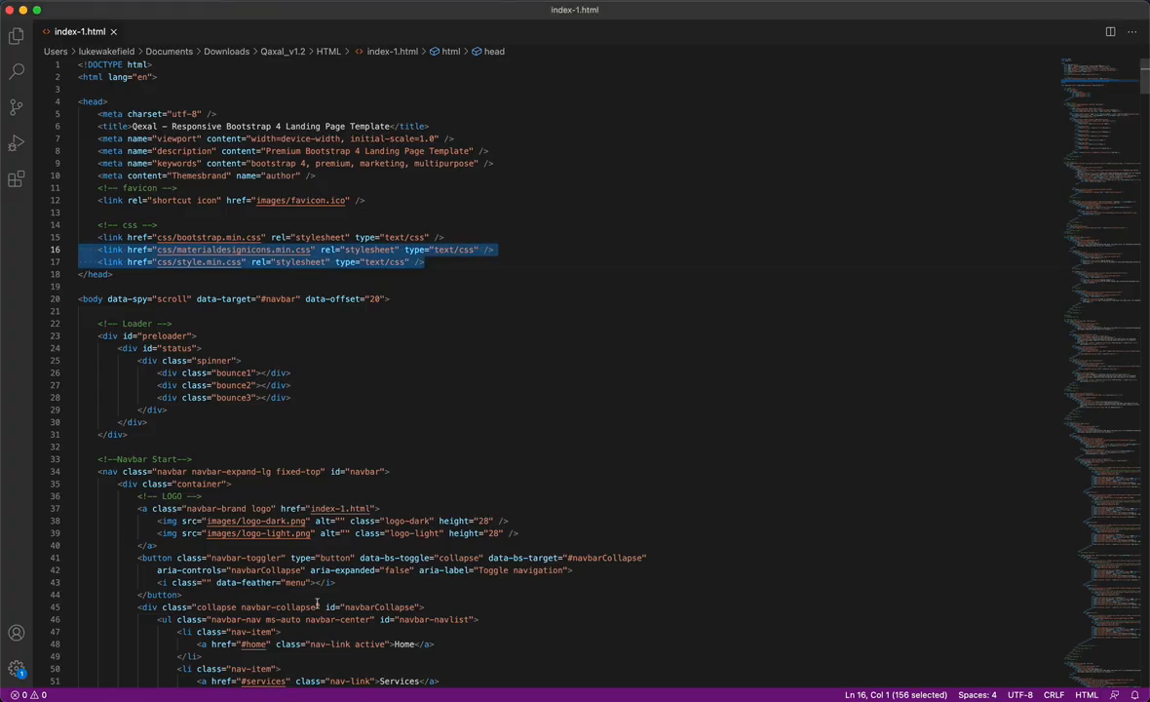
pyautogui.scroll(-6, 292, 536)
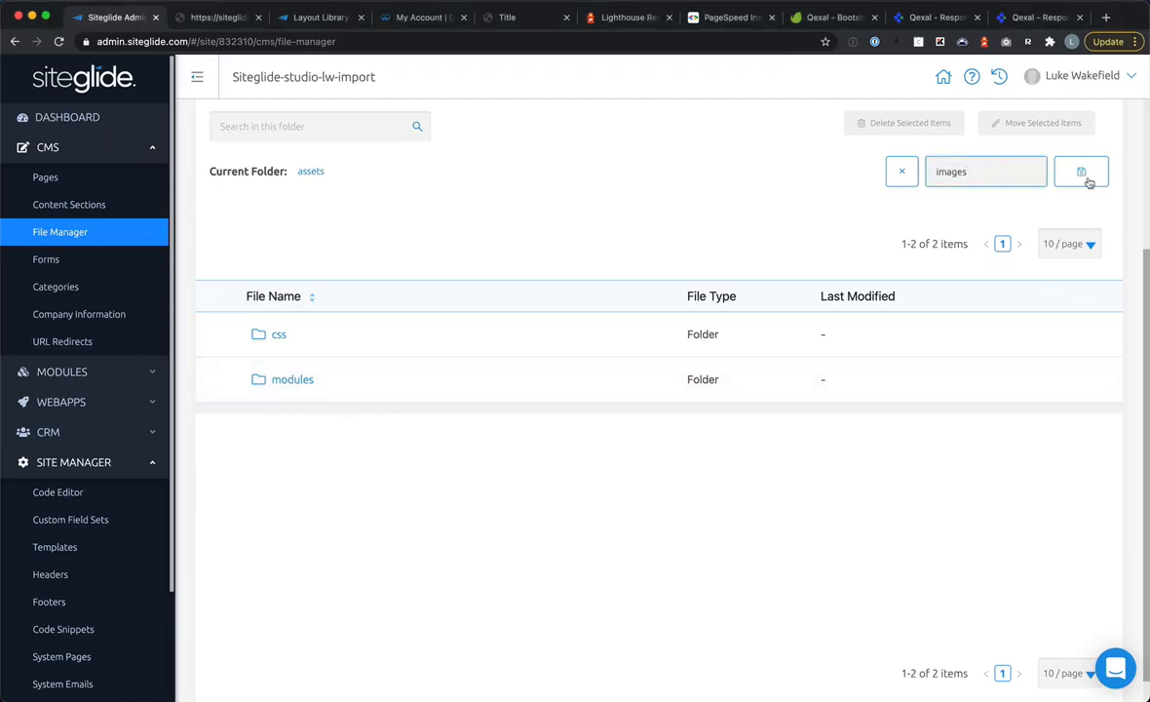
pyautogui.click(1083, 171)
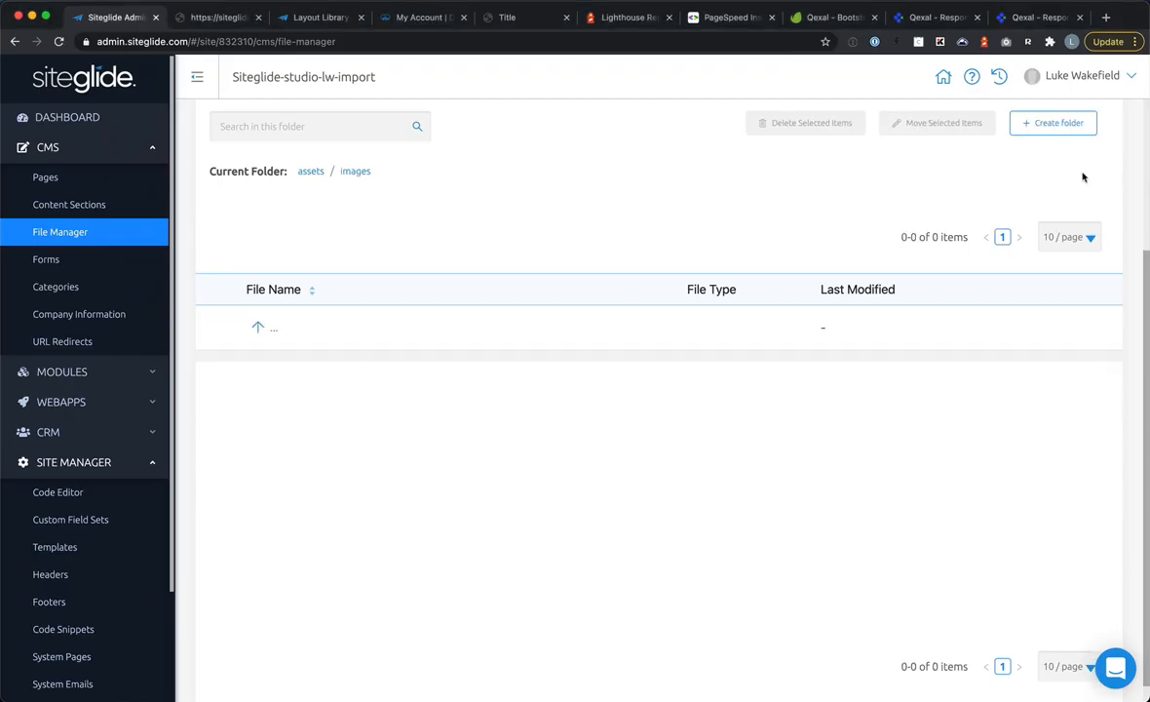
# Step: Upload the template's image files from auth-bg.png through logo-light.png from the Finder images folder into assets/images
pyautogui.scroll(3, 385, 297)
pyautogui.press('super+Tab')
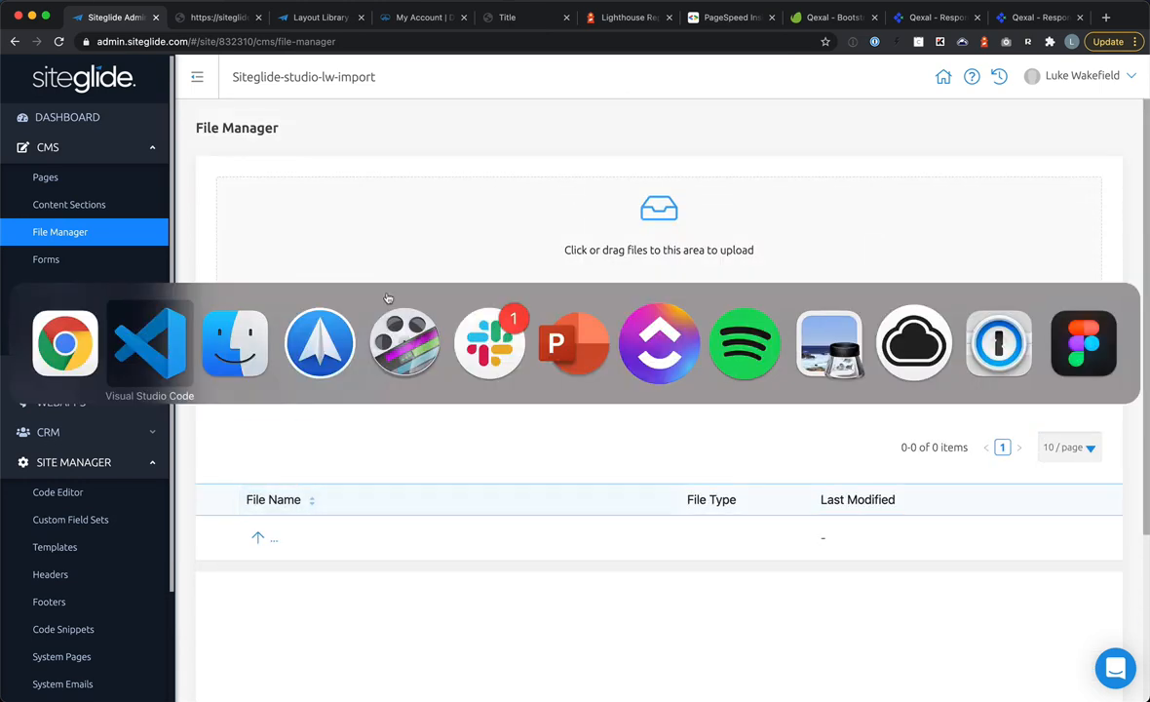
pyautogui.press('super+Tab')
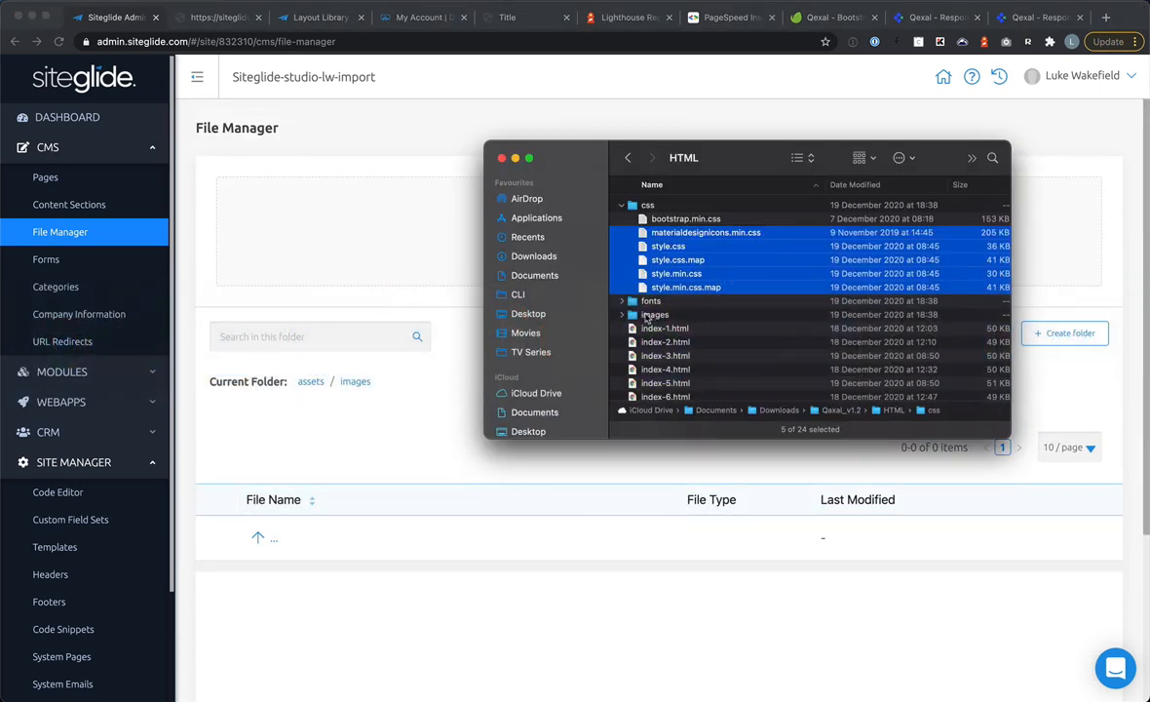
pyautogui.click(622, 314)
pyautogui.scroll(-10, 682, 332)
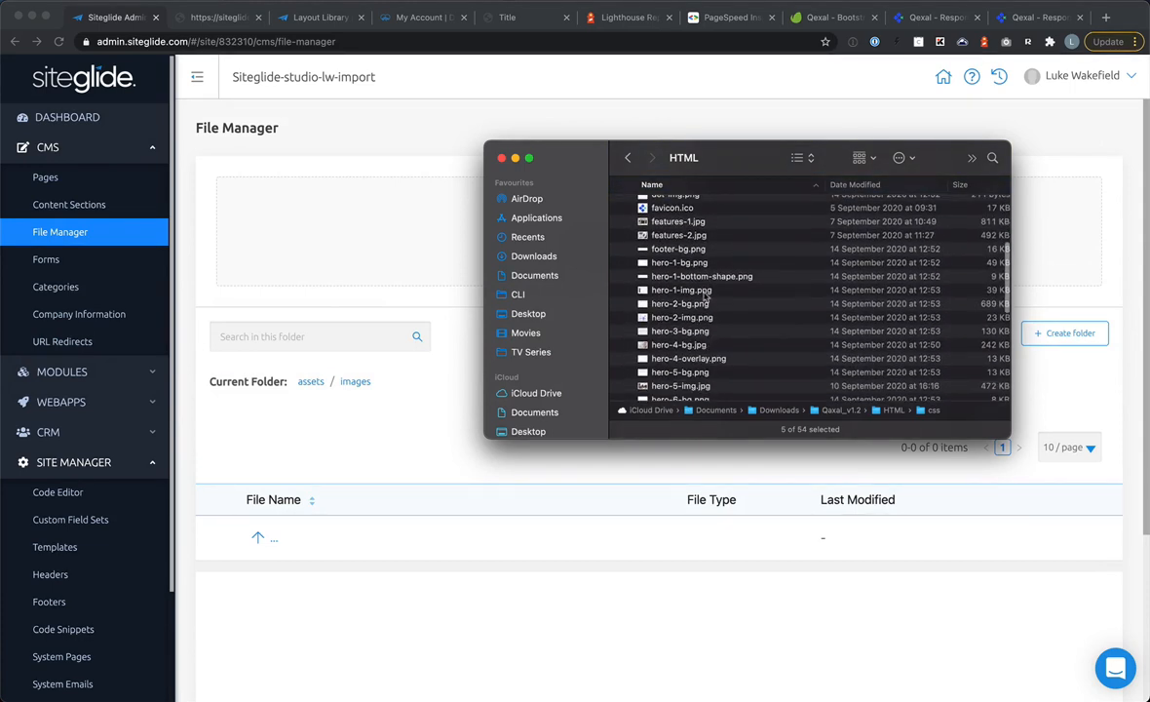
pyautogui.scroll(-8, 712, 307)
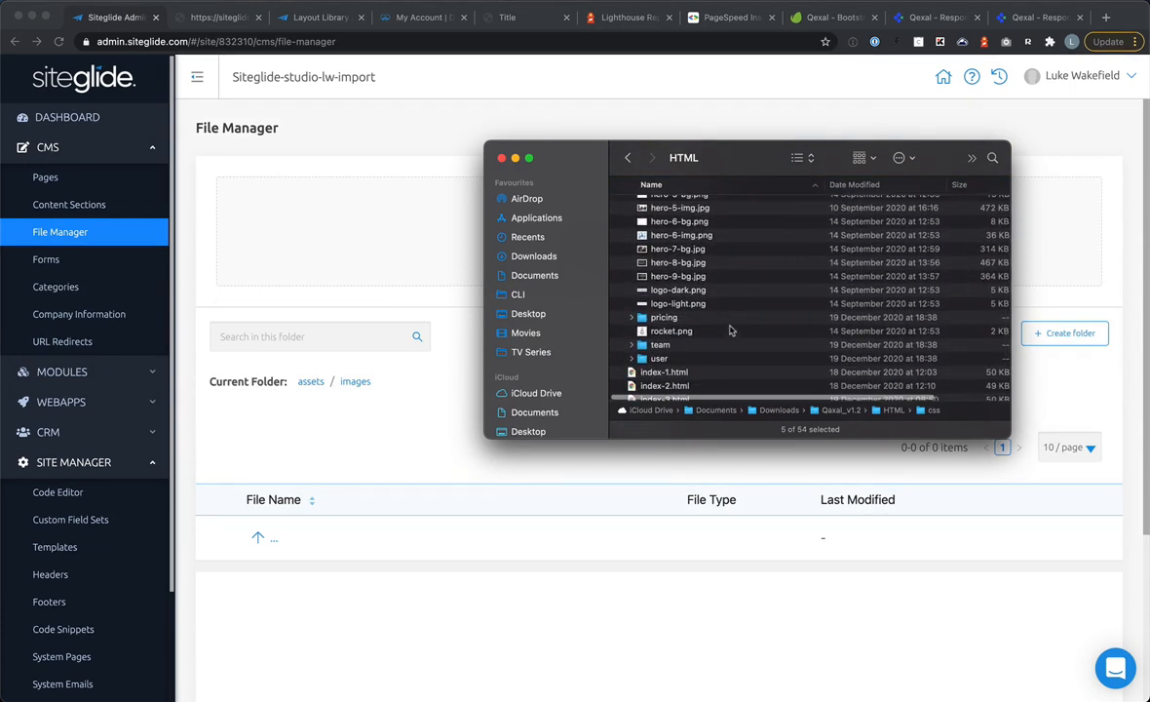
pyautogui.scroll(2, 731, 330)
pyautogui.click(686, 325)
pyautogui.scroll(3, 749, 289)
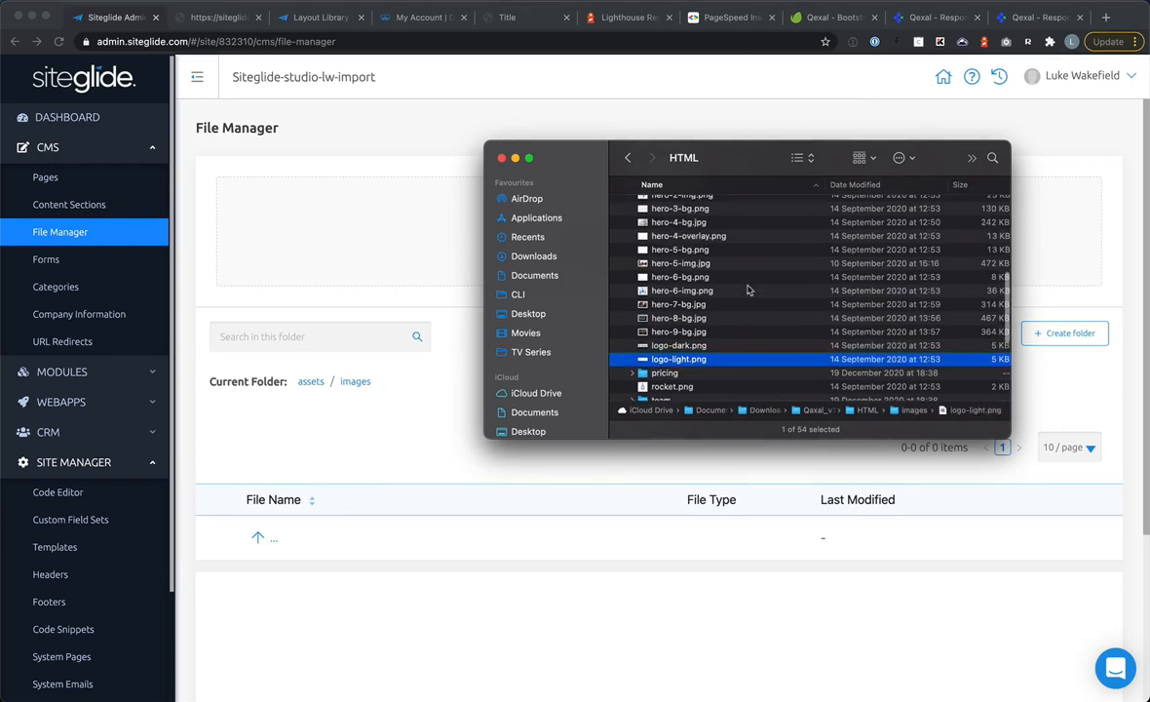
pyautogui.scroll(5, 749, 290)
pyautogui.keyDown('shift'); pyautogui.click(682, 265); pyautogui.keyUp('shift')
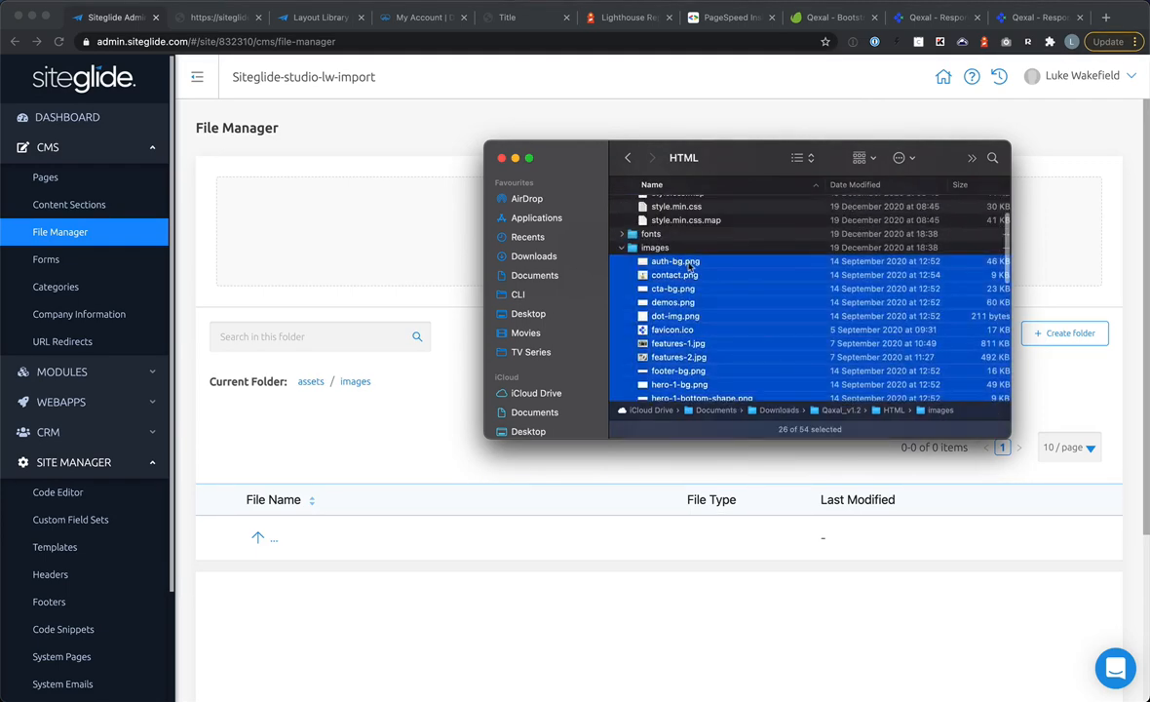
pyautogui.moveTo(693, 266); pyautogui.dragTo(321, 244)
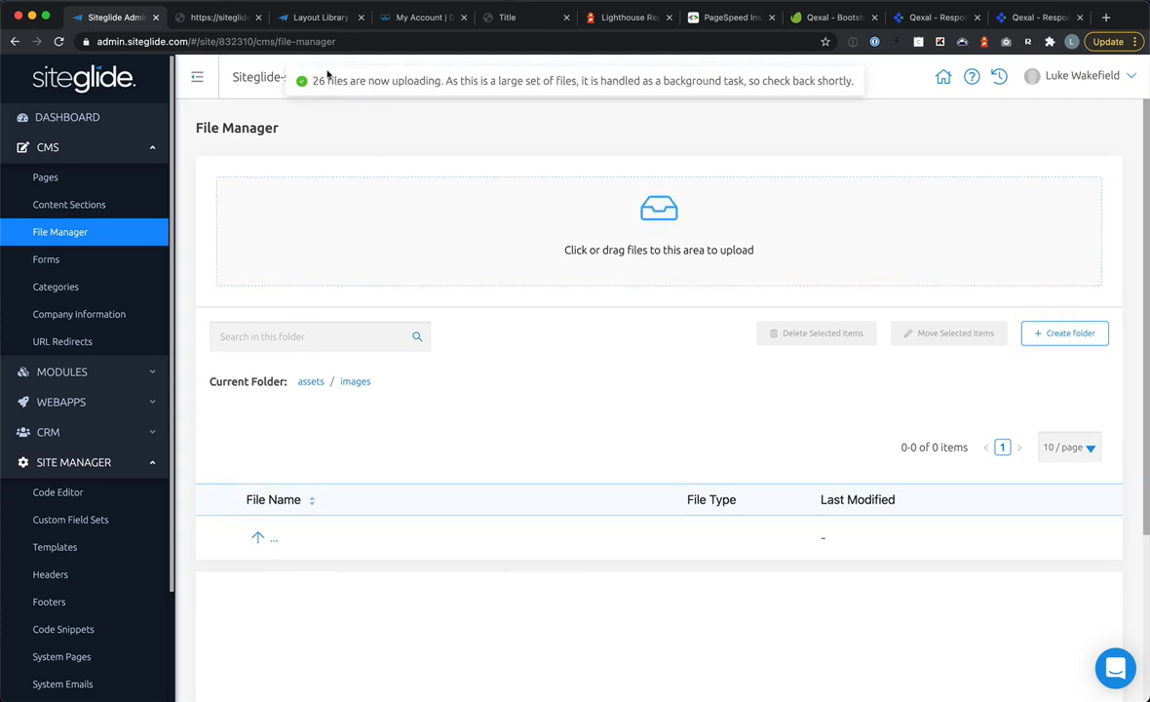
# Step: Check the Features section of the live home page for the uploaded images and reload the page
pyautogui.click(196, 19)
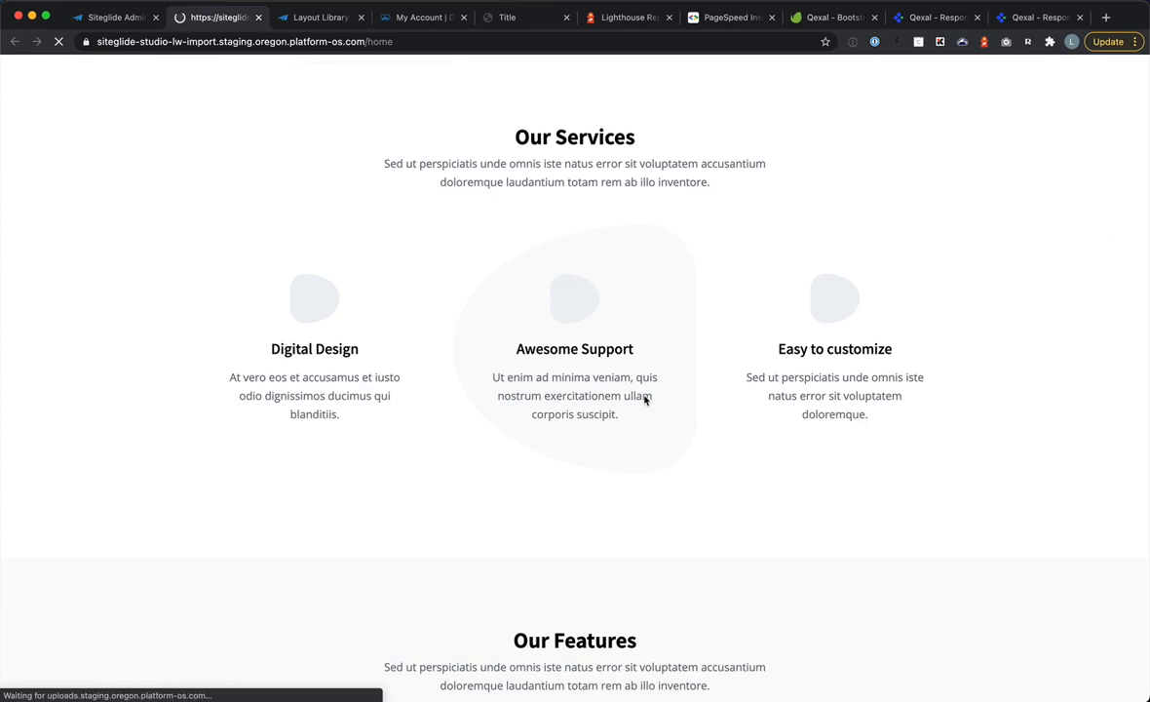
pyautogui.scroll(-5, 644, 399)
pyautogui.scroll(-1, 644, 401)
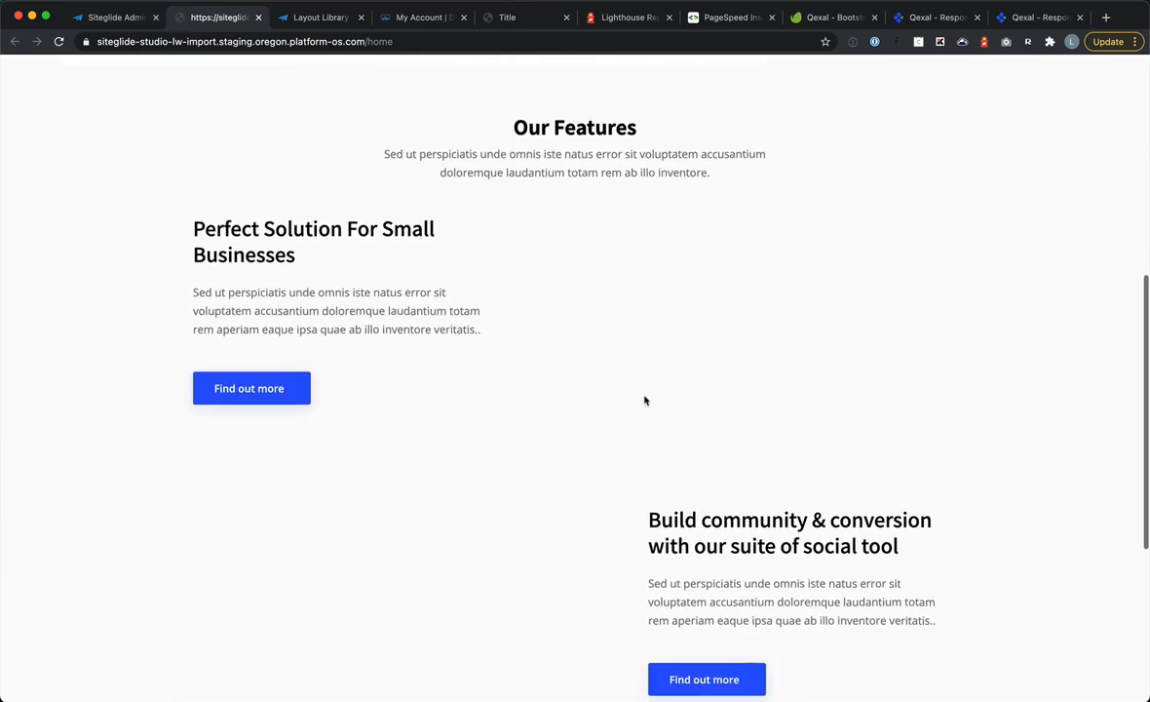
pyautogui.press('super+r')
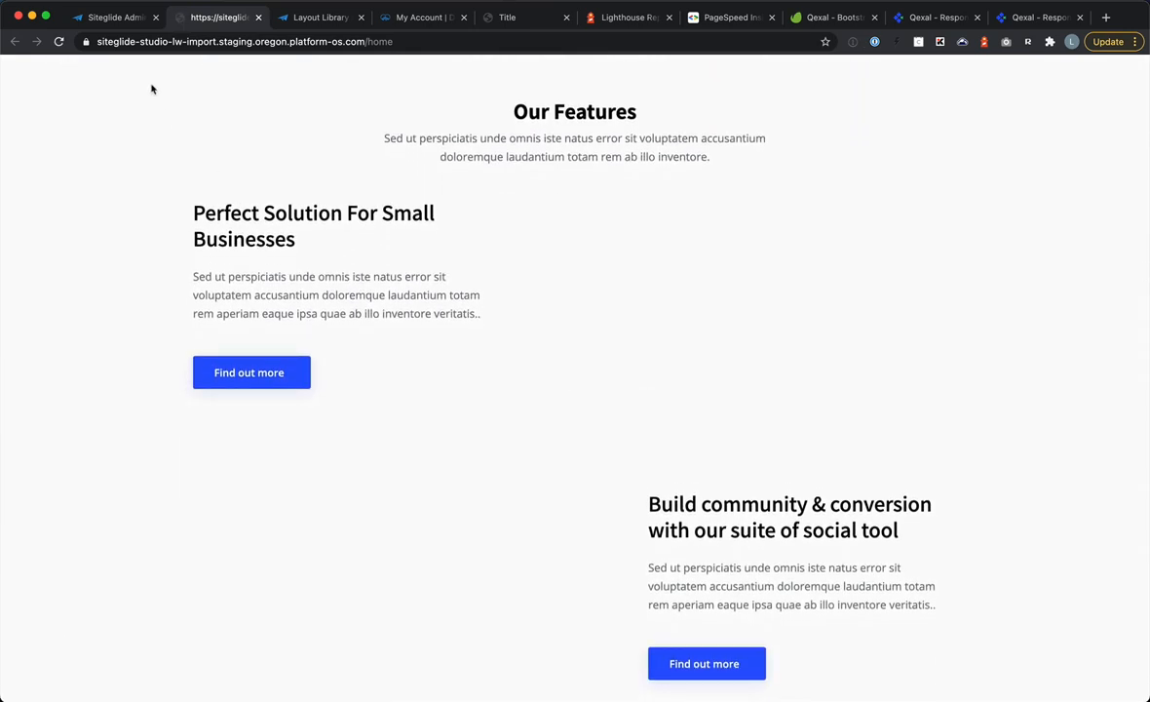
# Step: Return to the File Manager's assets folder and reload it to check for the images folder
pyautogui.click(118, 18)
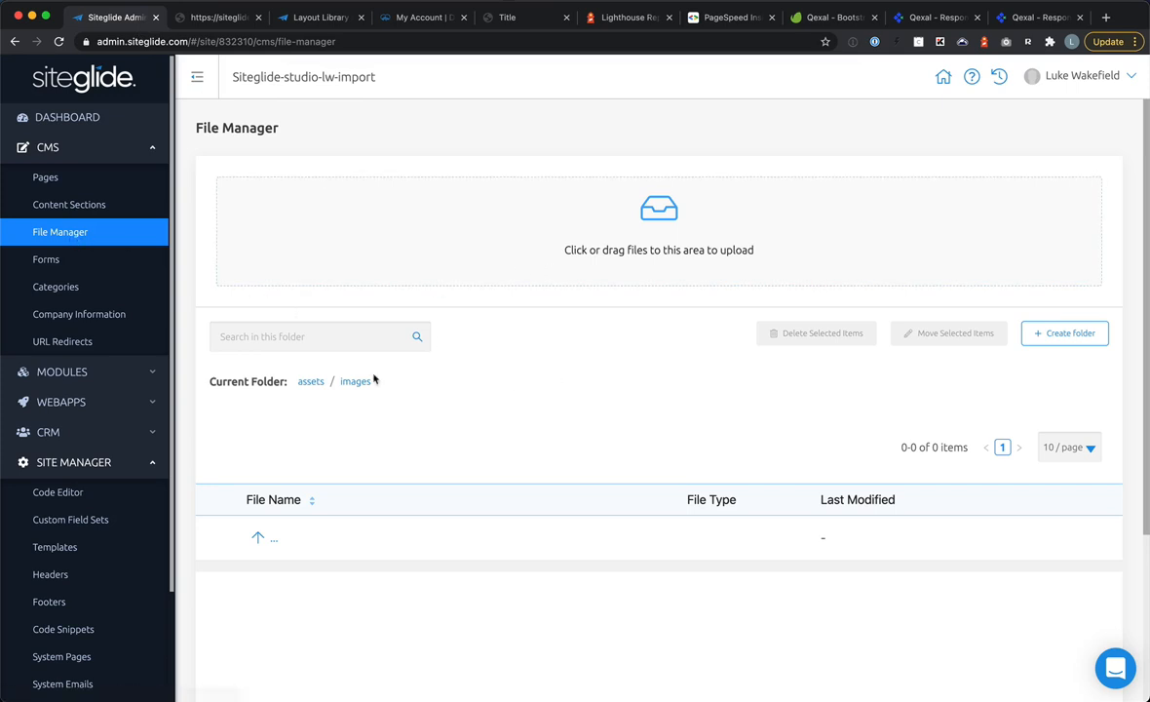
pyautogui.click(318, 382)
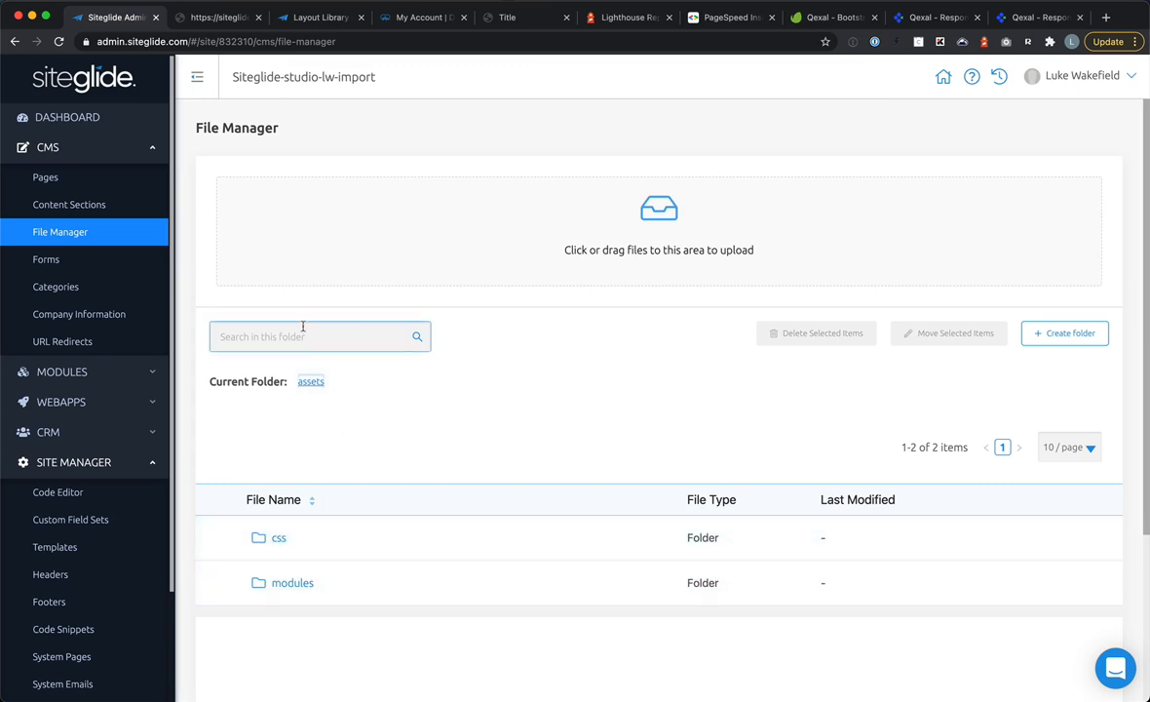
pyautogui.press('super+r')
# Step: Recheck the live home page from the Services section to the call-to-action for missing images
pyautogui.click(199, 21)
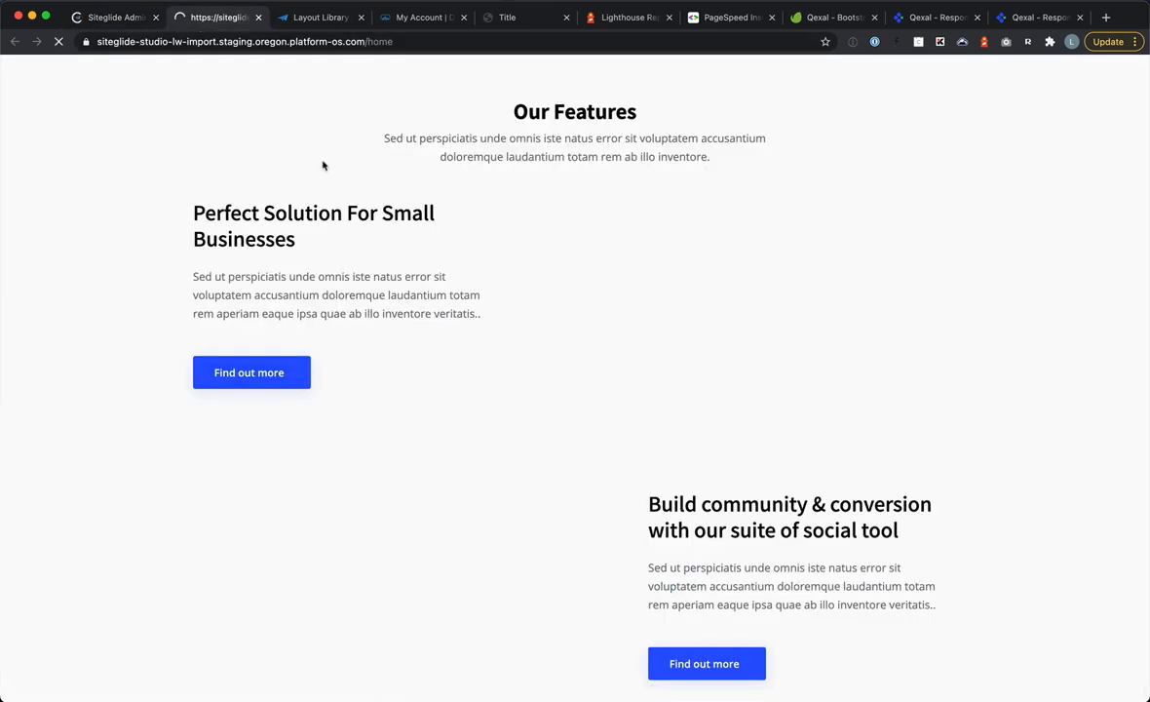
pyautogui.scroll(-5, 506, 271)
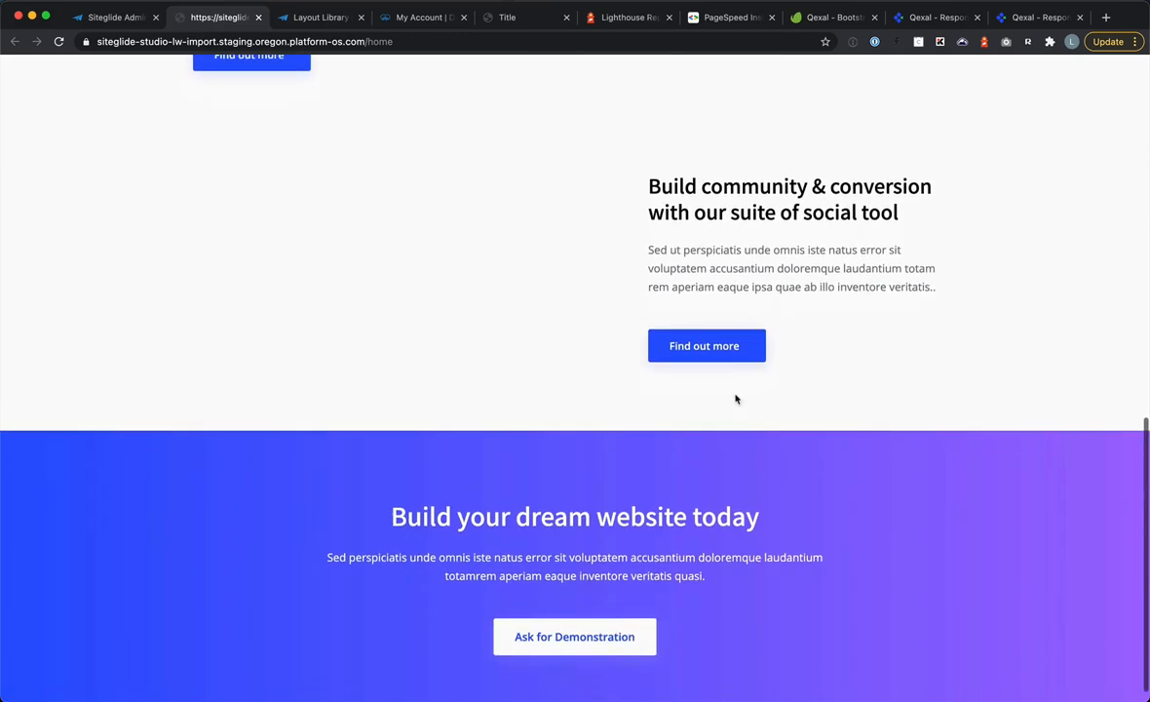
pyautogui.scroll(9, 790, 403)
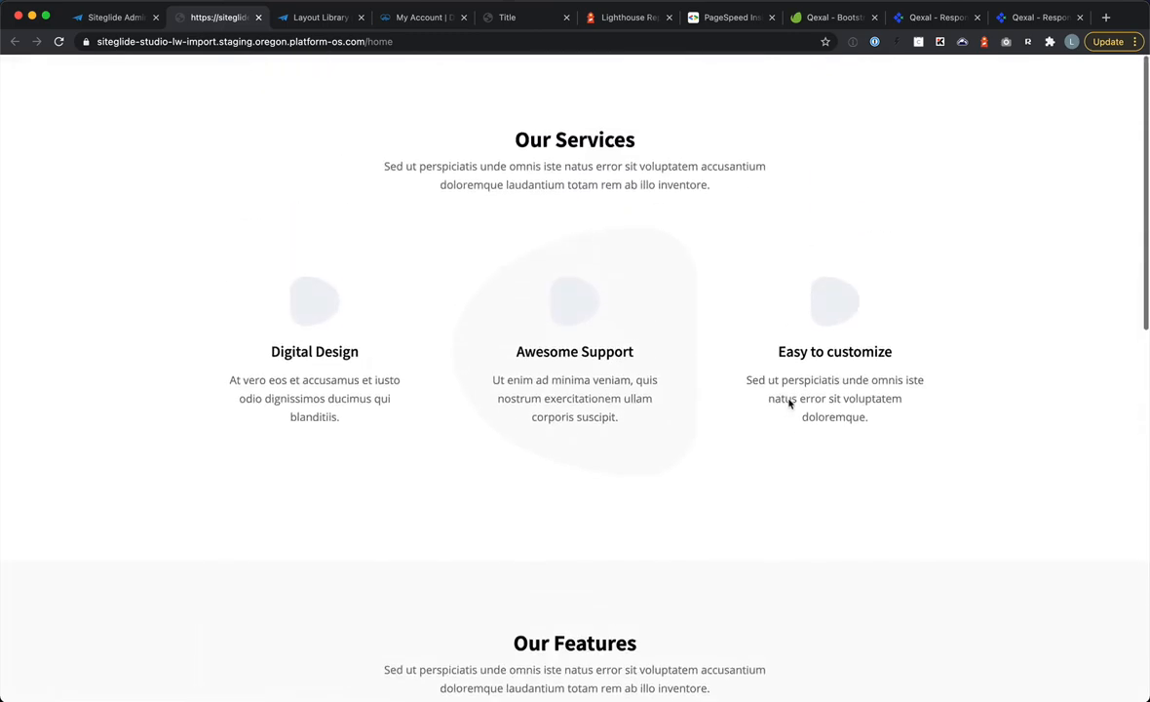
pyautogui.scroll(-4, 789, 404)
pyautogui.scroll(-1, 789, 403)
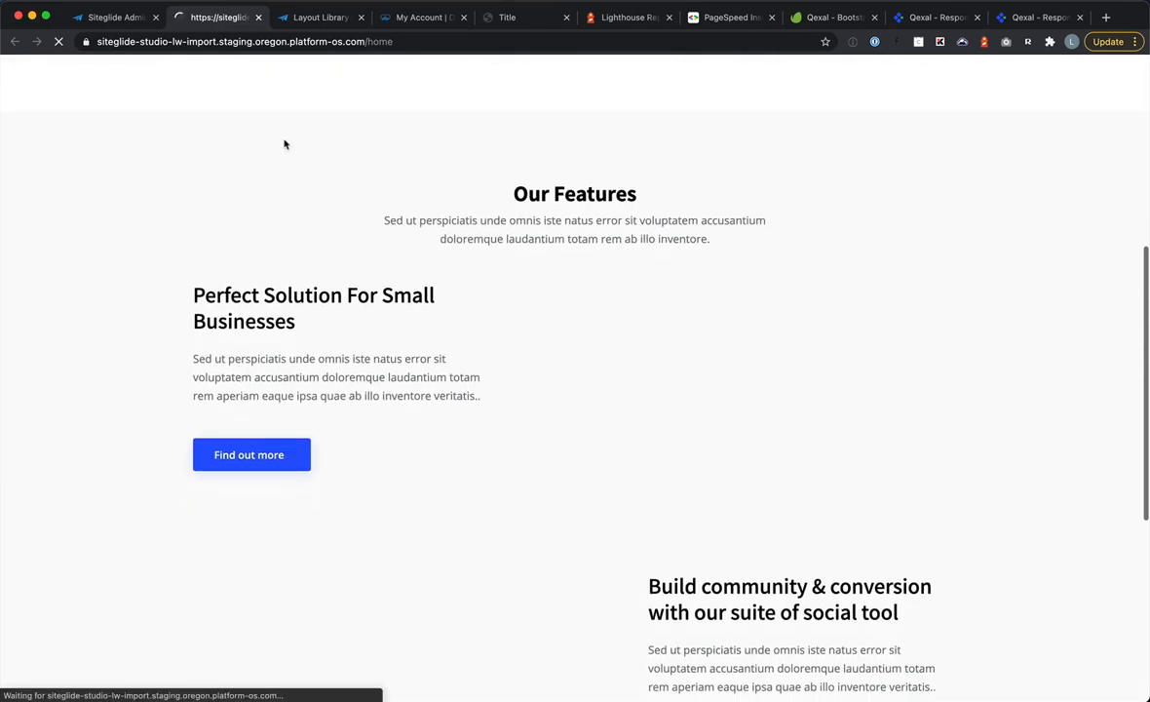
# Step: Open the Home page's code in Page Builder and locate the image tags in the Features section
pyautogui.click(115, 18)
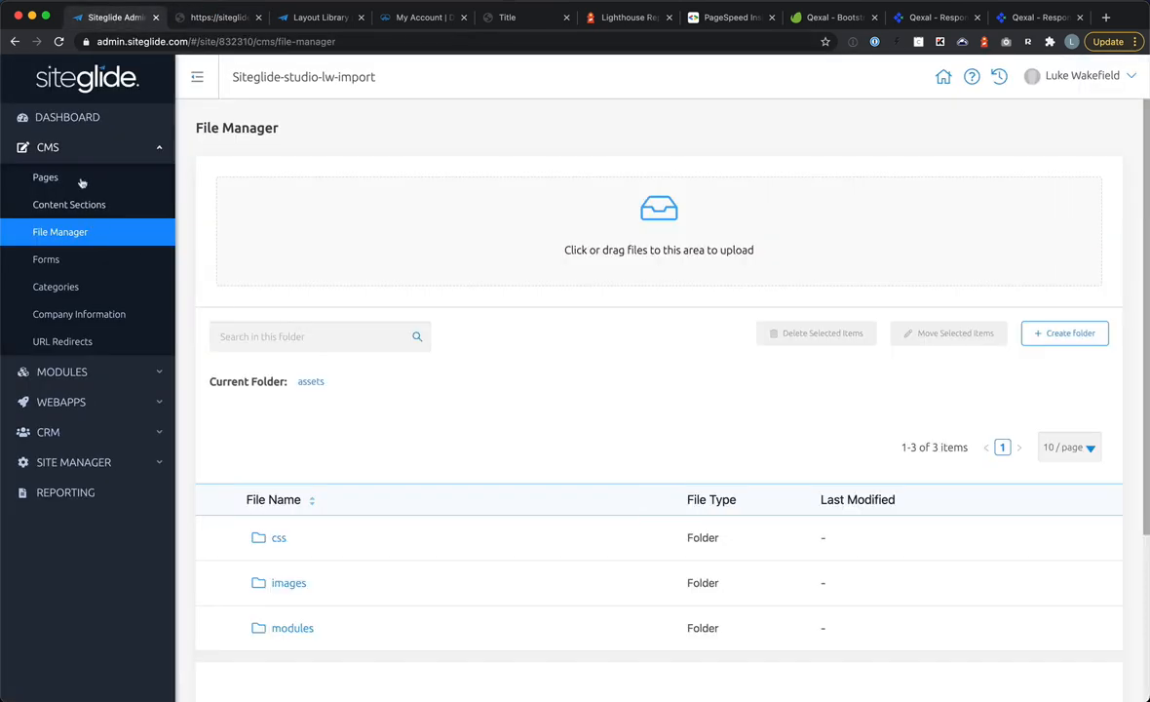
pyautogui.click(49, 178)
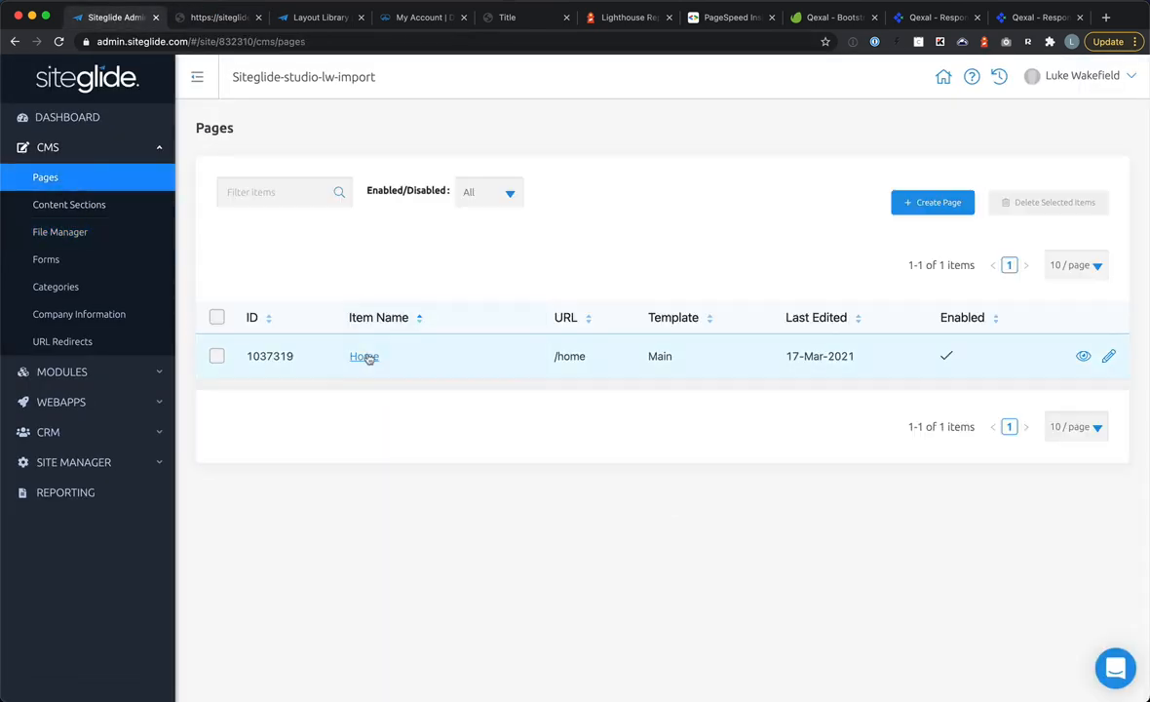
pyautogui.click(364, 356)
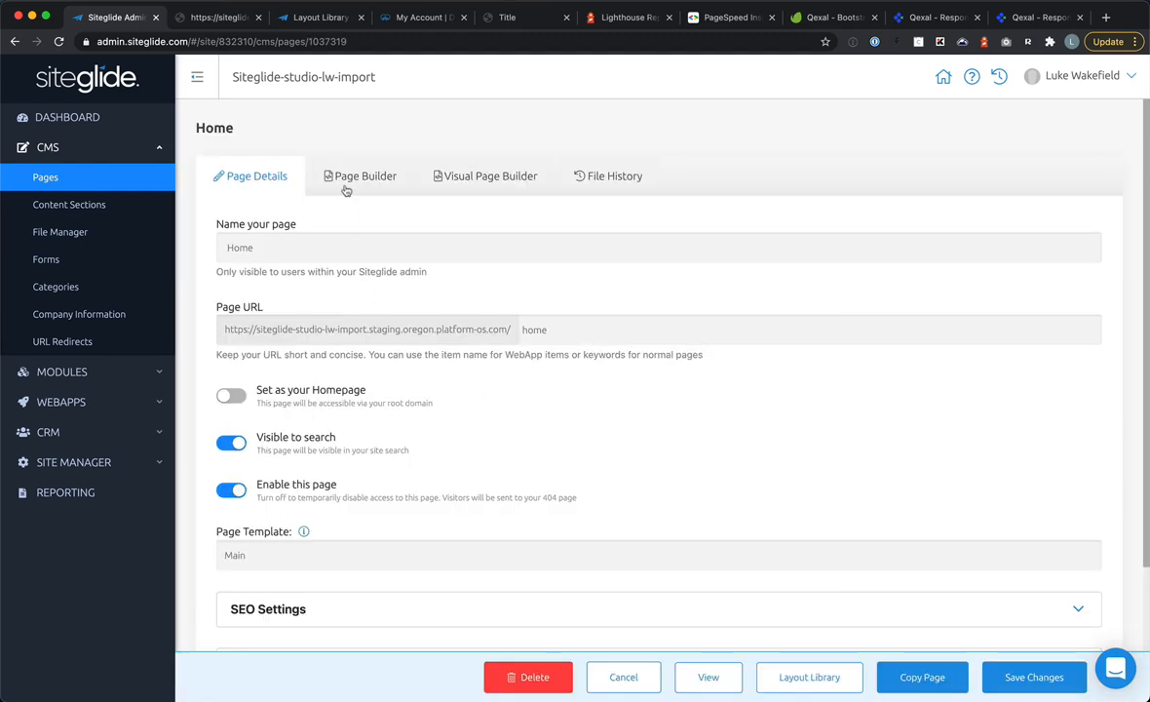
pyautogui.click(346, 188)
pyautogui.scroll(-10, 732, 532)
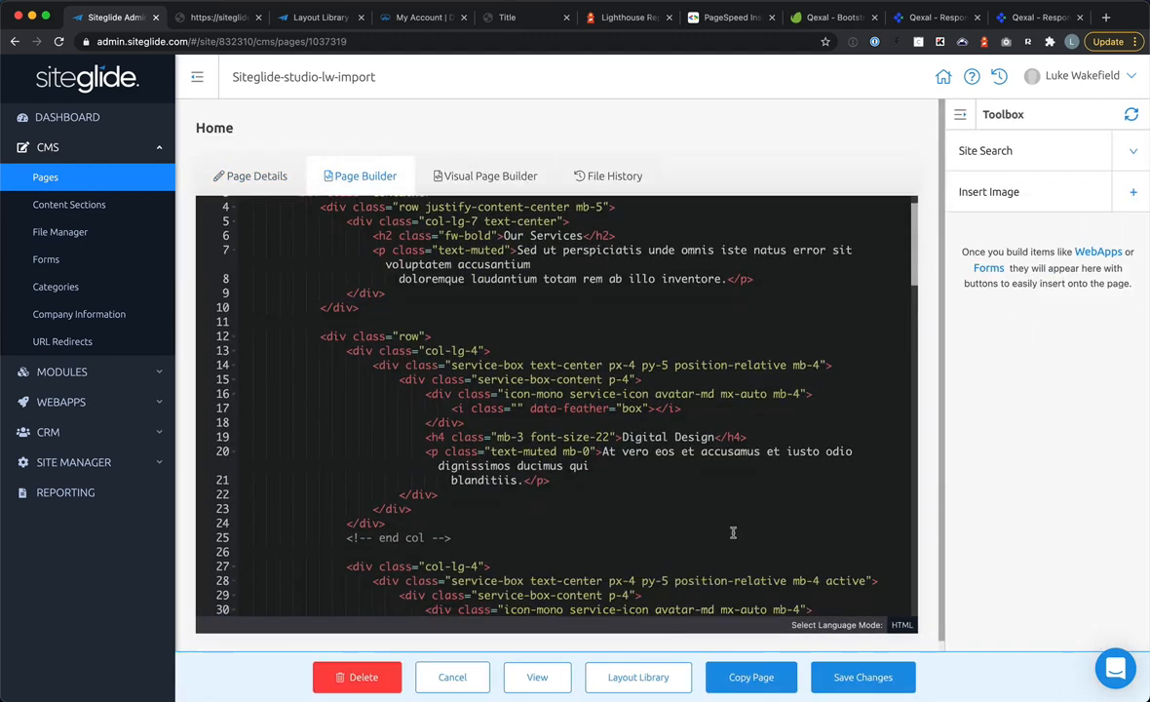
pyautogui.scroll(3, 733, 531)
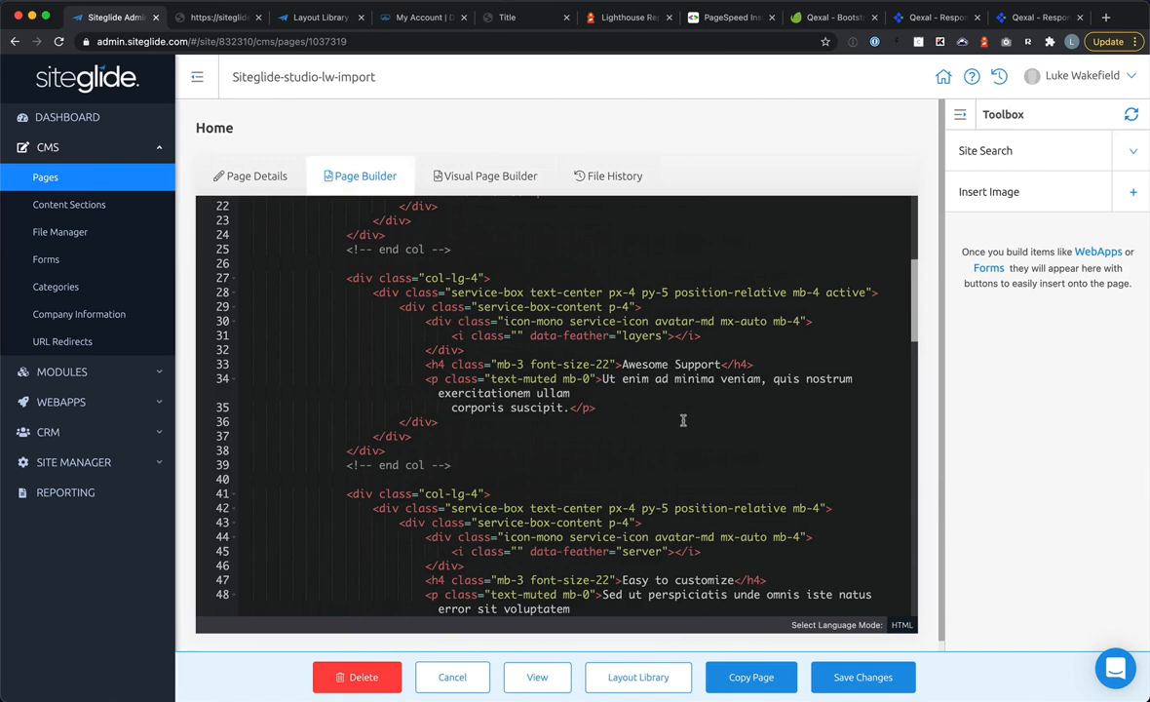
pyautogui.scroll(-12, 683, 420)
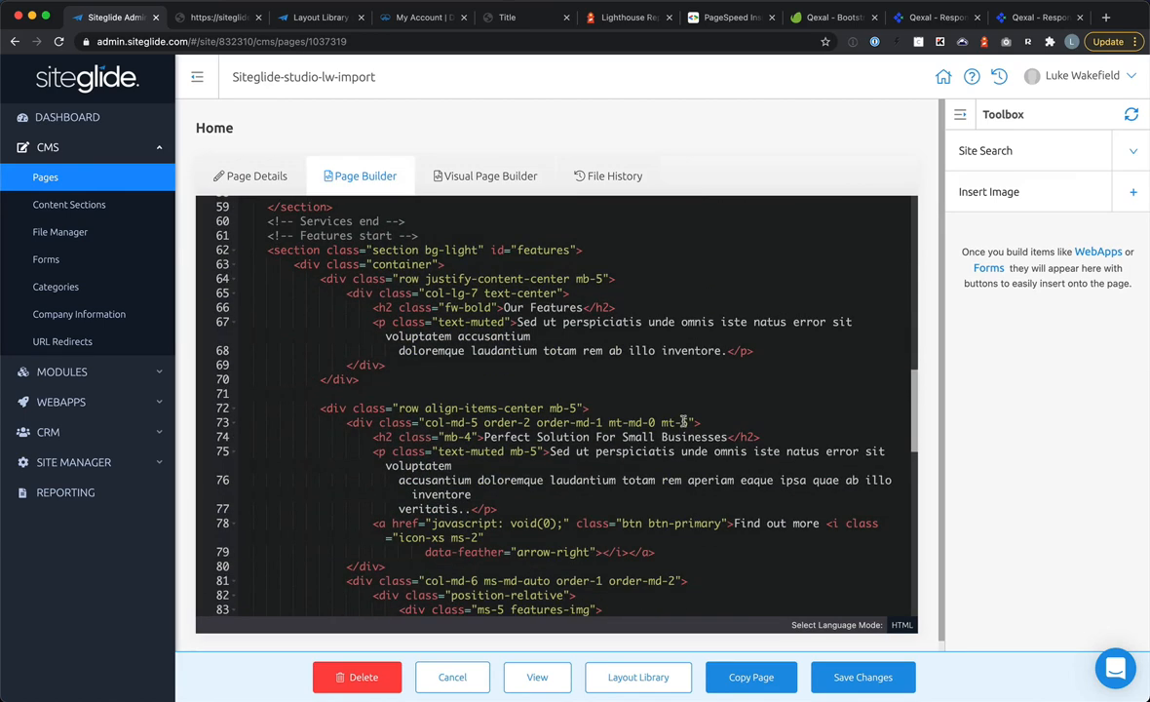
pyautogui.scroll(-4, 580, 392)
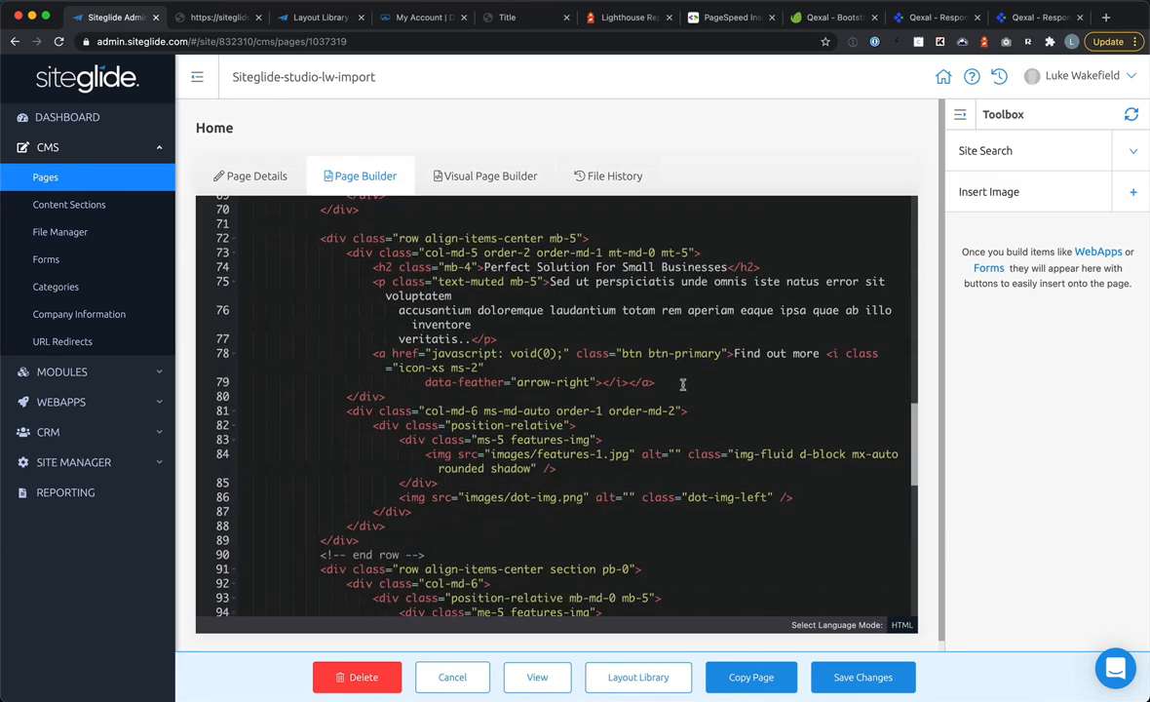
pyautogui.scroll(-2, 667, 430)
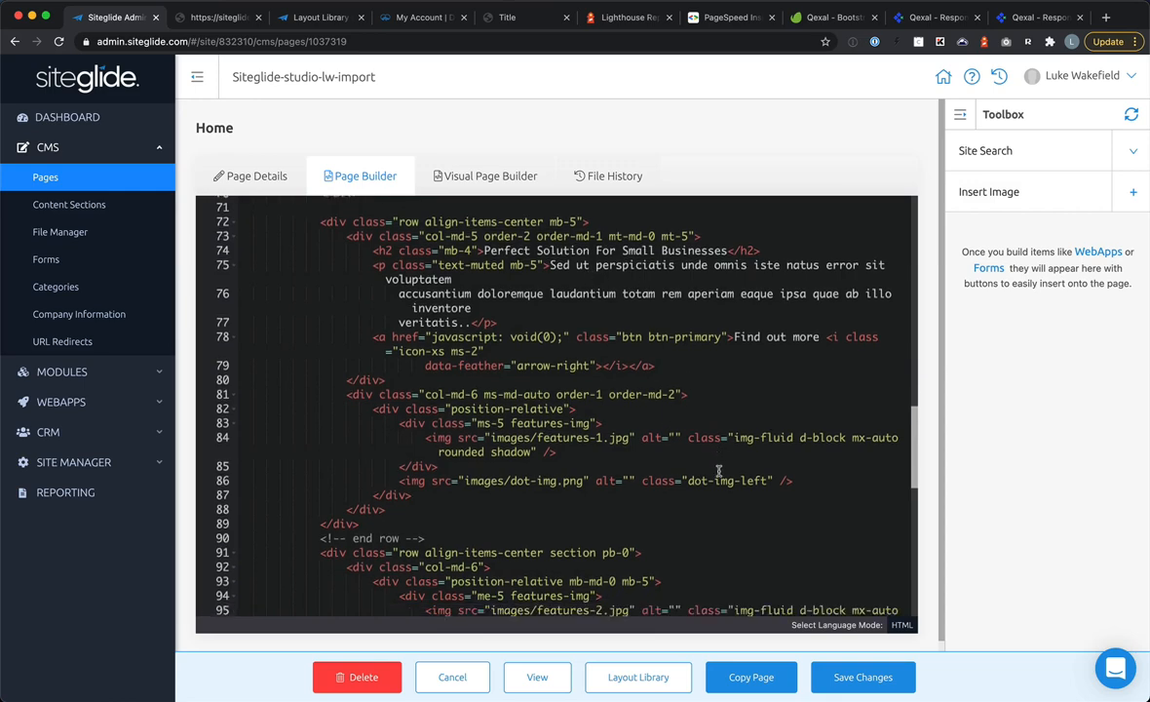
# Step: Insert features-1.jpg from the assets images folder as a new image tag above the first image in the Features section code
pyautogui.click(574, 368)
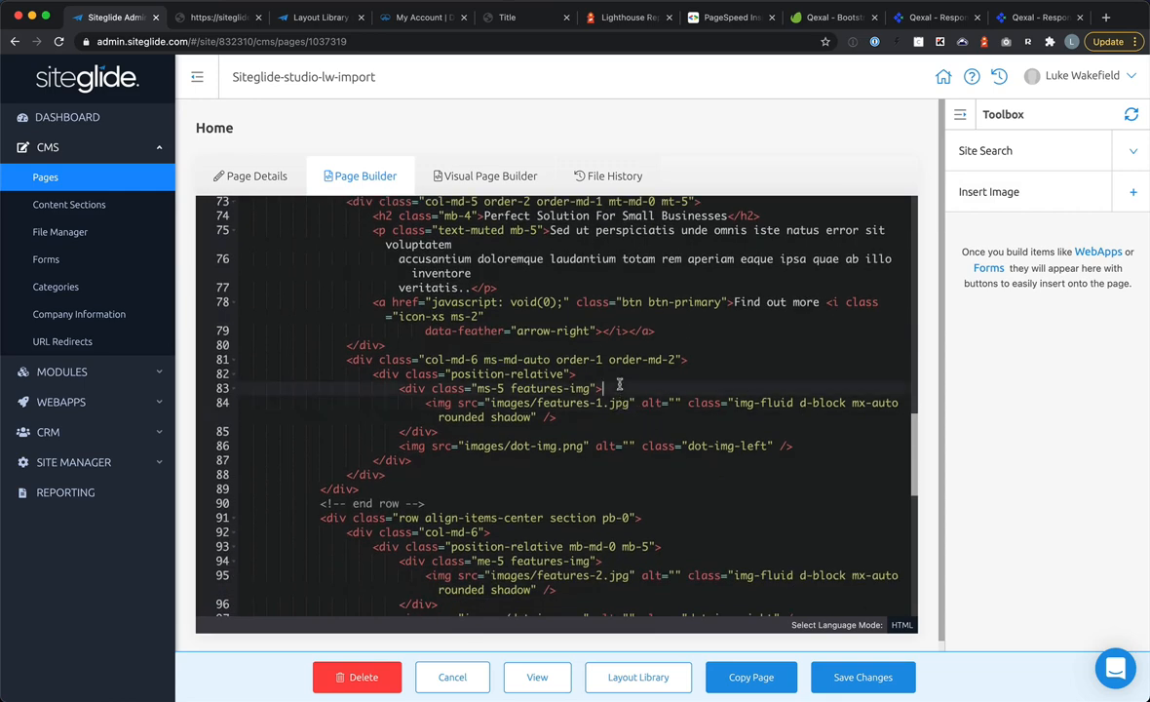
pyautogui.press('Return')
pyautogui.click(1011, 193)
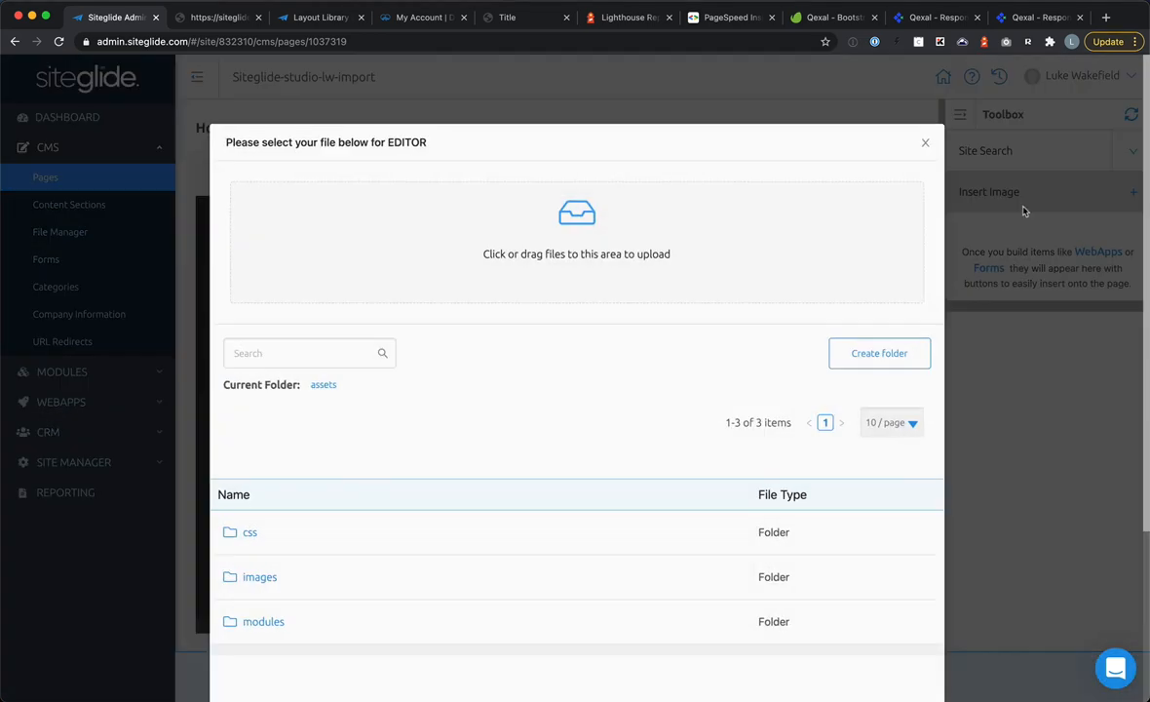
pyautogui.click(925, 142)
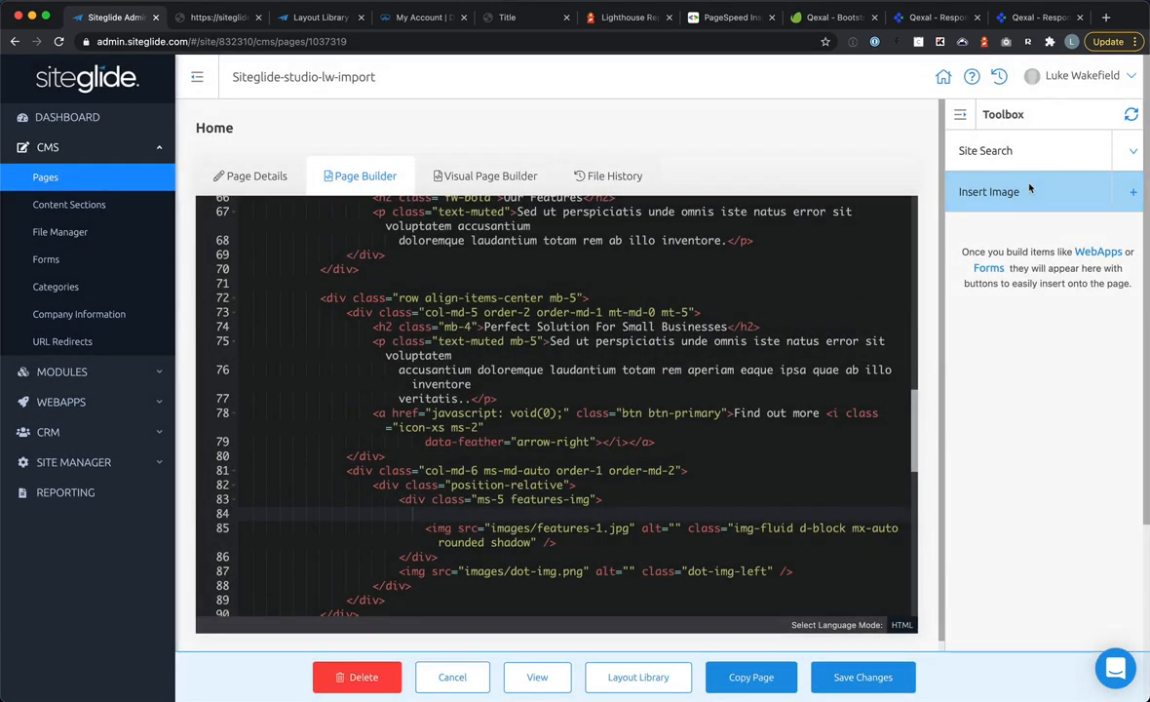
pyautogui.click(957, 186)
pyautogui.click(255, 583)
pyautogui.click(330, 356)
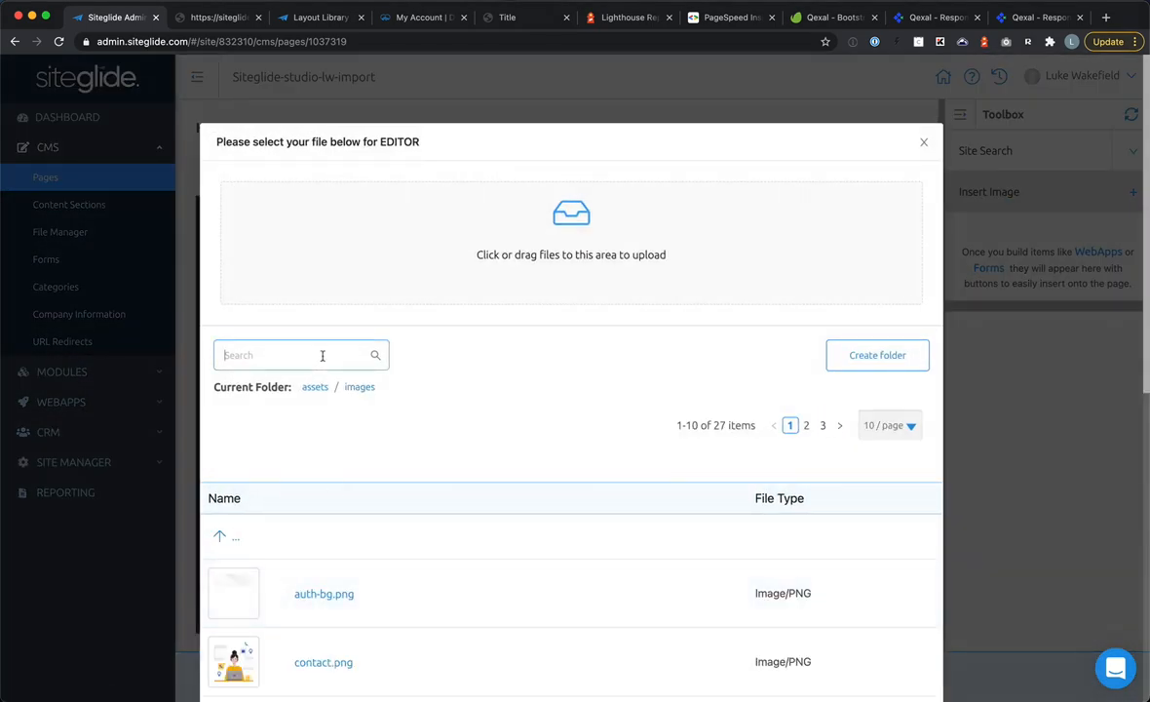
pyautogui.write('feat')
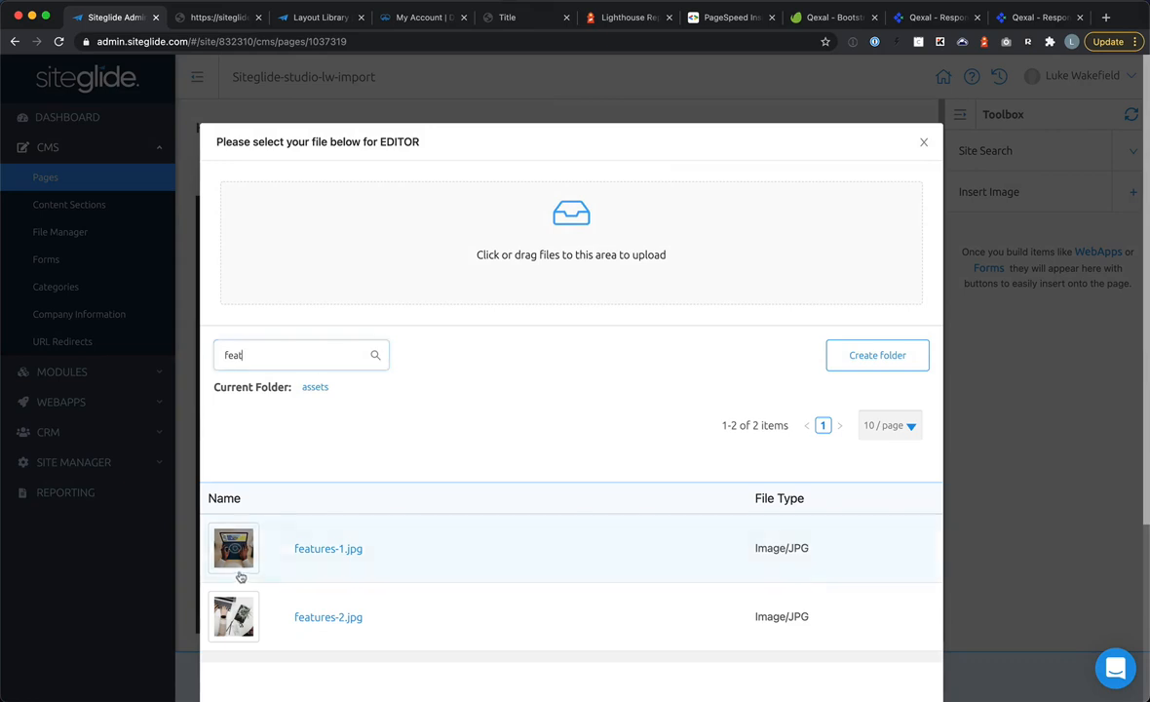
pyautogui.click(308, 548)
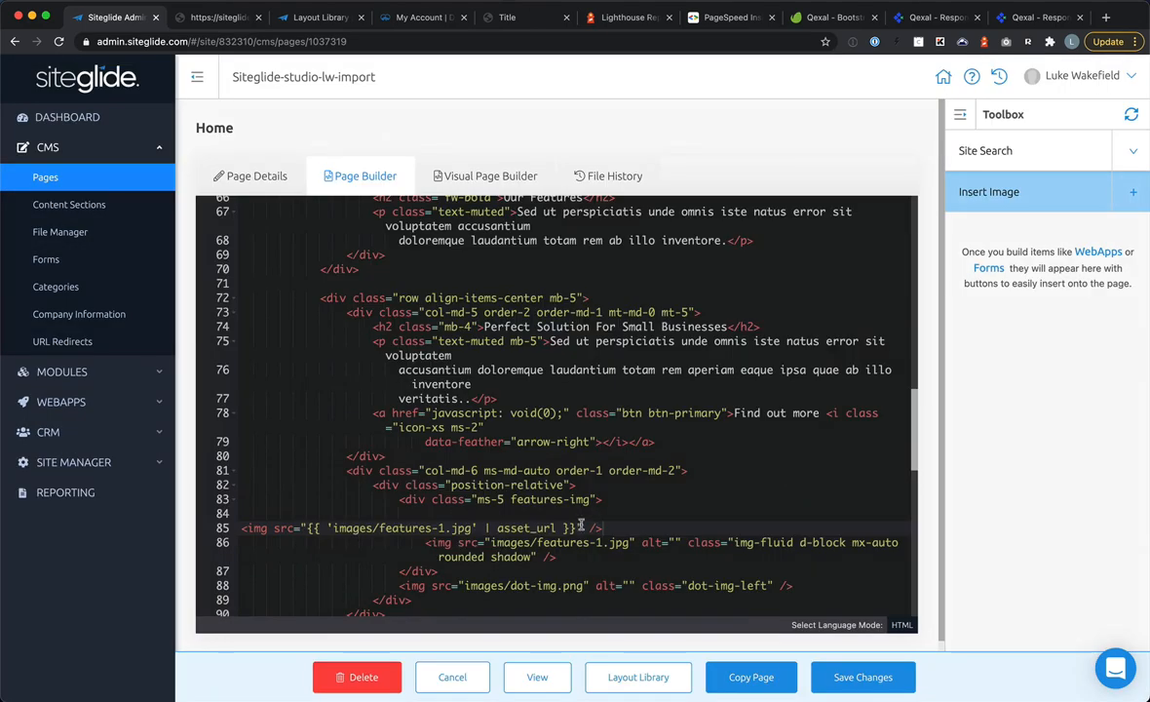
# Step: Set the original first features image's src to {{ 'images/features-1.jpg' | asset_url }} and remove the extra inserted image tag
pyautogui.moveTo(580, 525); pyautogui.dragTo(306, 527)
pyautogui.press('super+c')
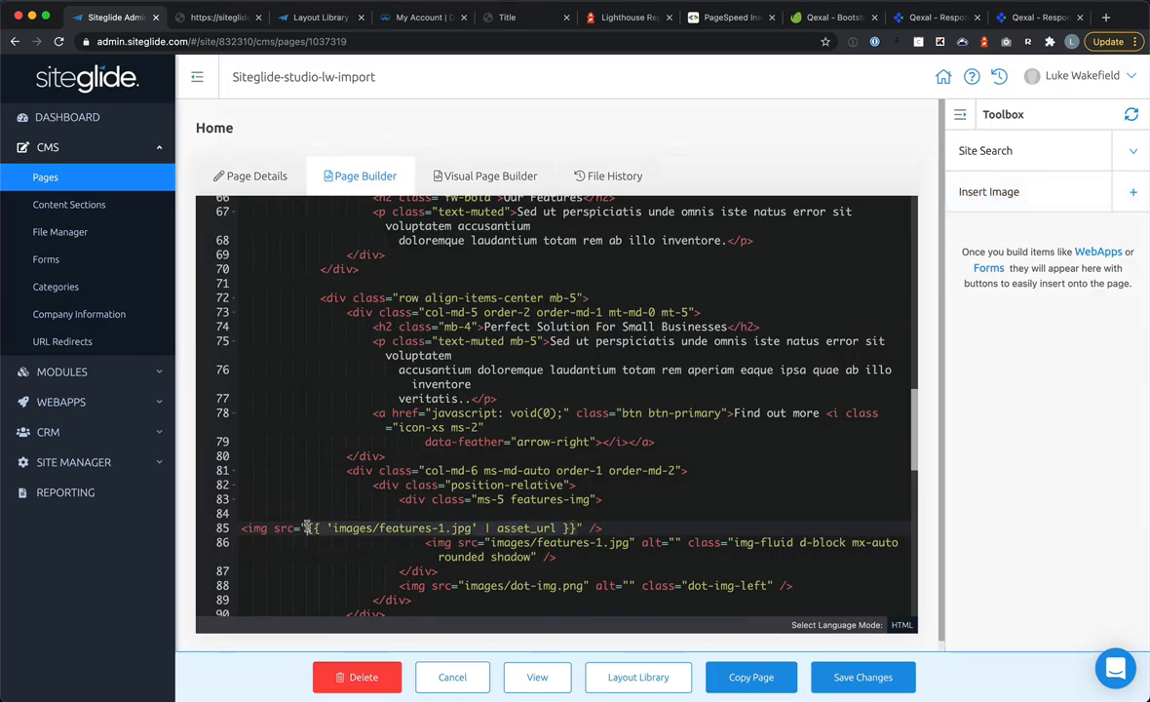
pyautogui.moveTo(626, 542); pyautogui.dragTo(462, 542)
pyautogui.press('super+v')
pyautogui.moveTo(634, 524); pyautogui.dragTo(241, 527)
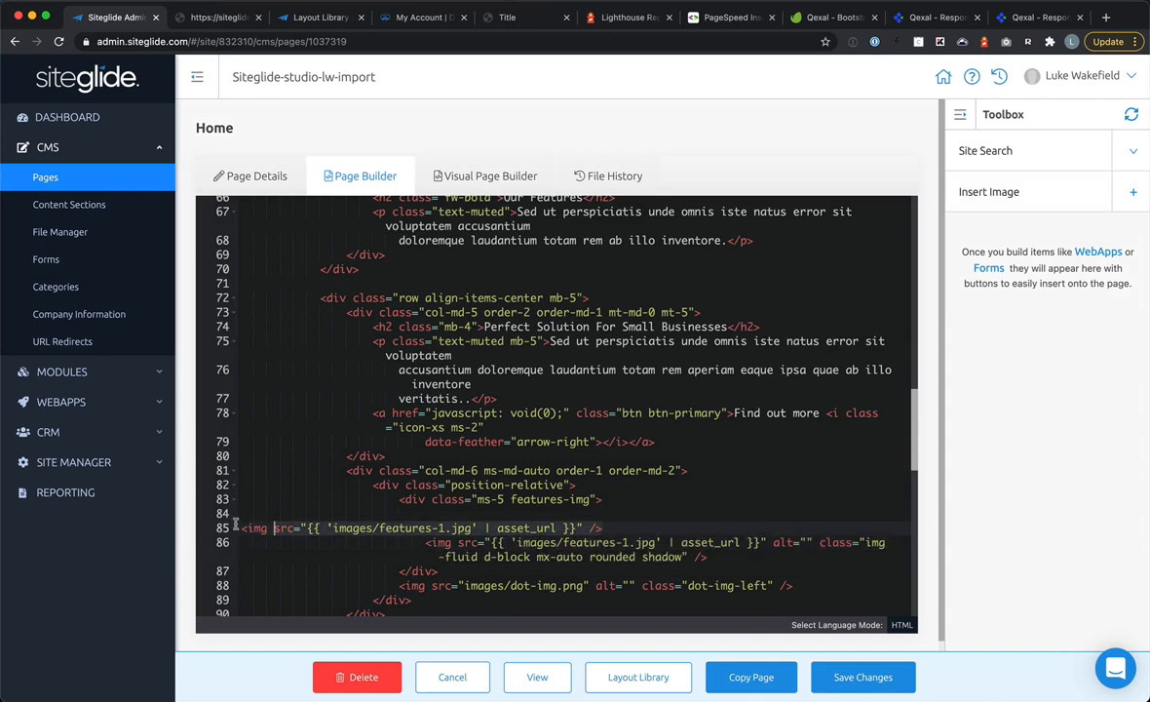
pyautogui.press('BackSpace')
pyautogui.press('BackSpace')
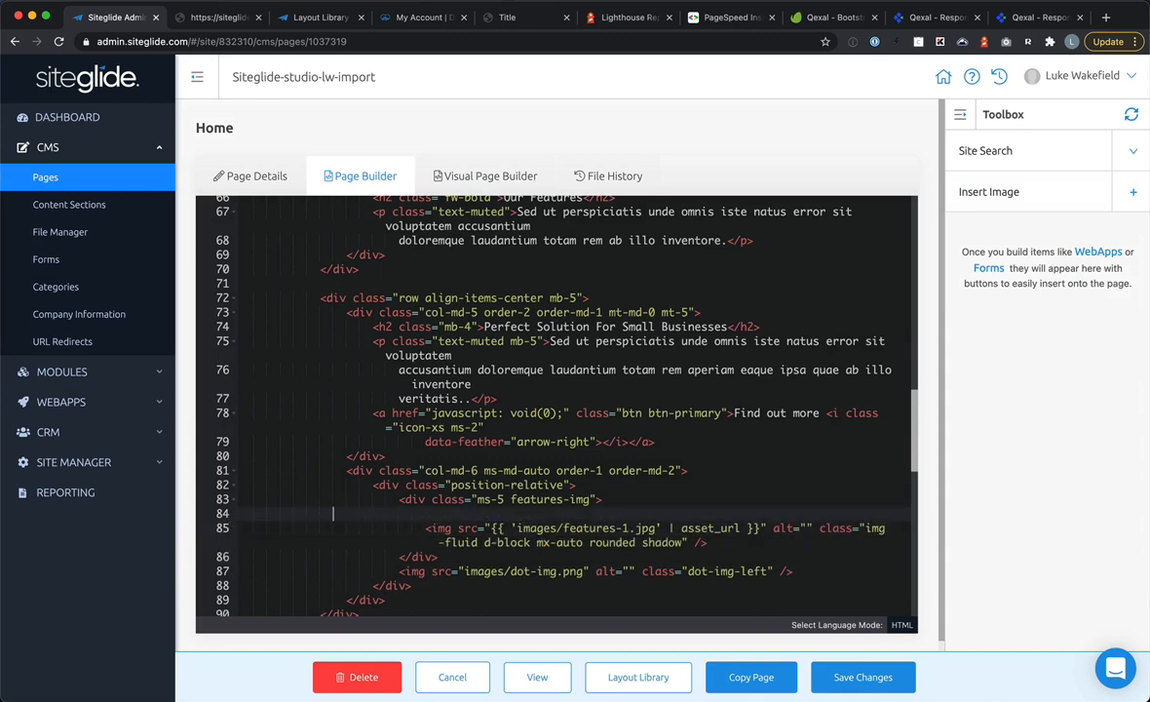
pyautogui.press('BackSpace')
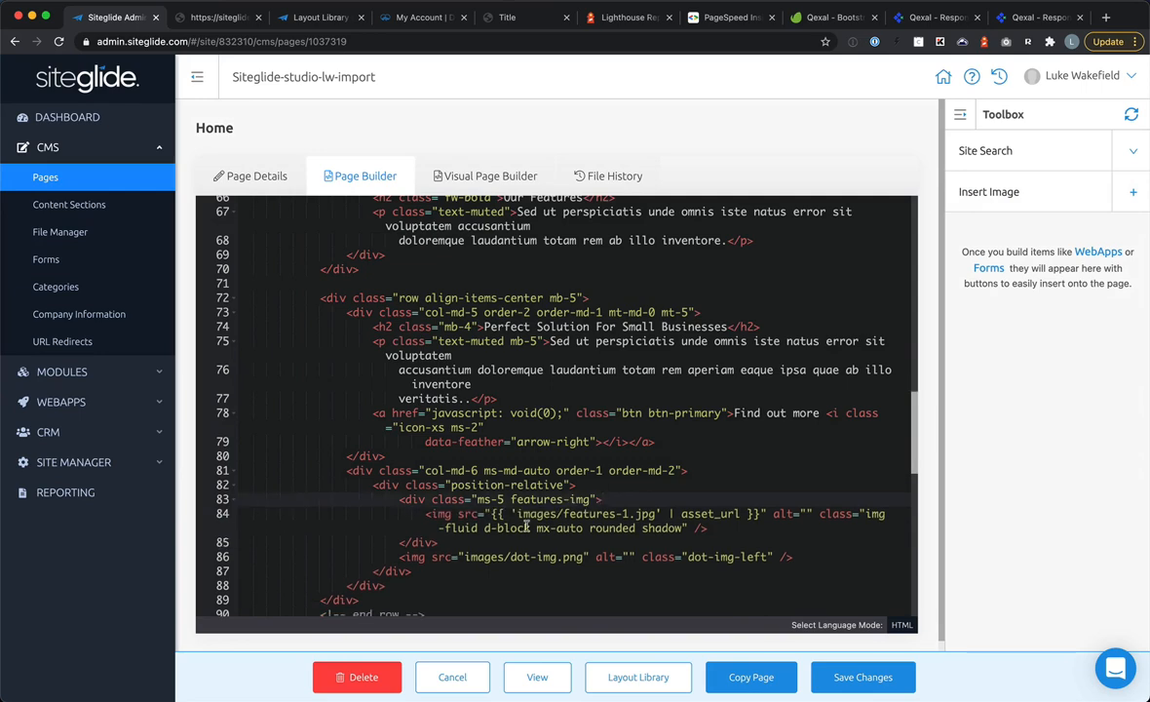
# Step: Insert features-2.jpg as a new image tag above the second features image, inside the me-5 features-img div
pyautogui.scroll(-6, 527, 526)
pyautogui.click(641, 369)
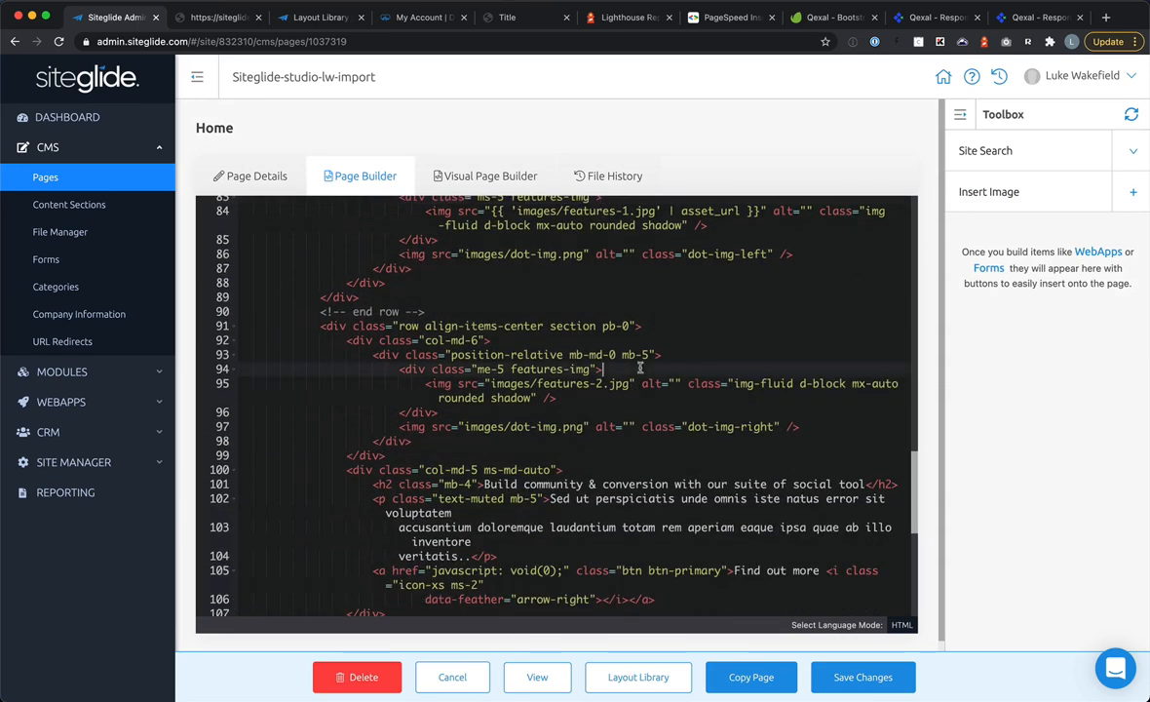
pyautogui.press('Return')
pyautogui.click(1133, 191)
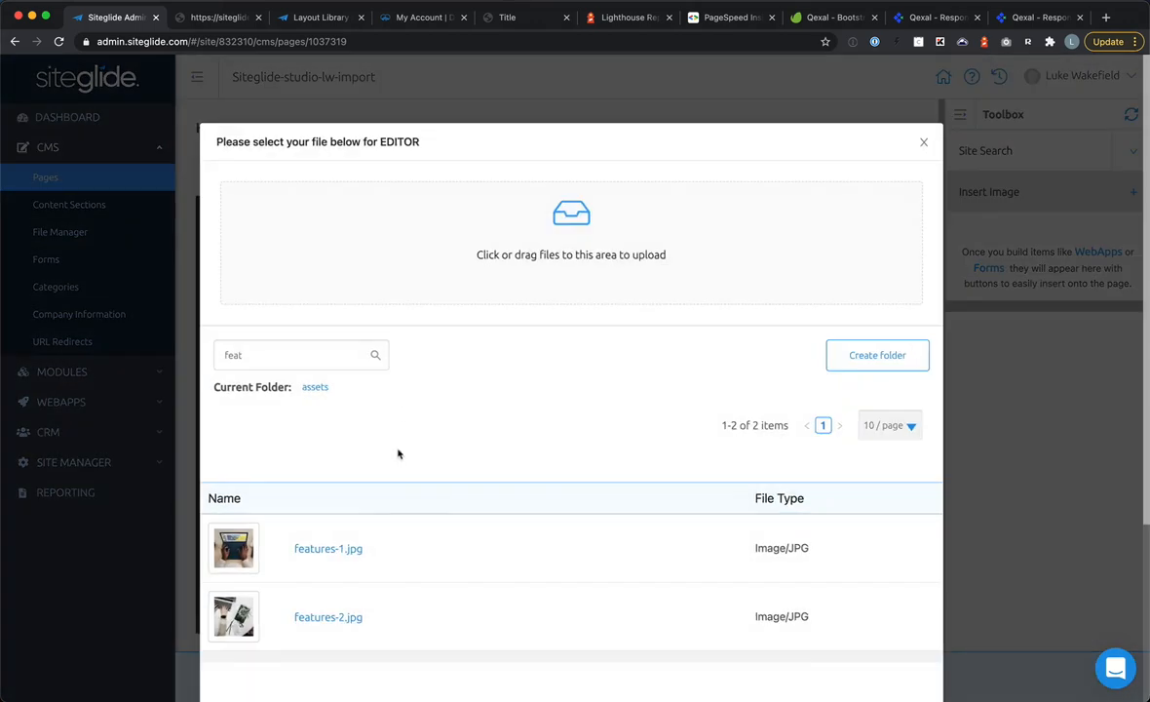
pyautogui.click(310, 616)
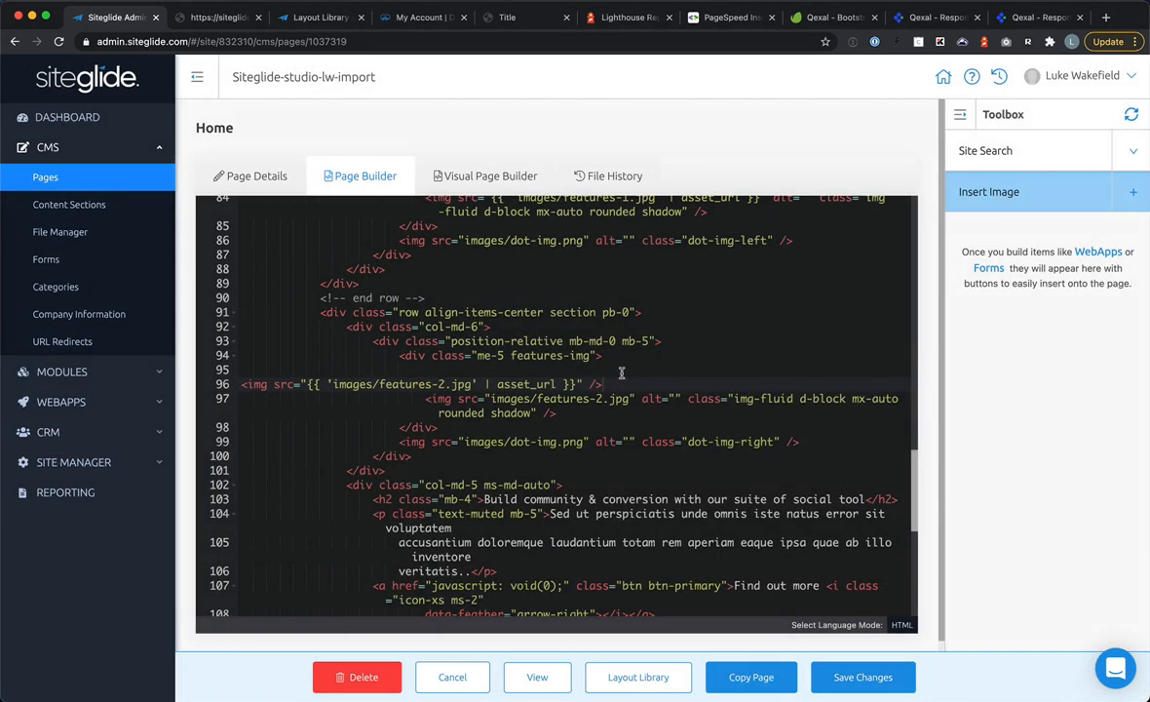
# Step: Set the original second features image's src to {{ 'images/features-2.jpg' | asset_url }} and remove the extra inserted image tag
pyautogui.moveTo(577, 384); pyautogui.dragTo(306, 384)
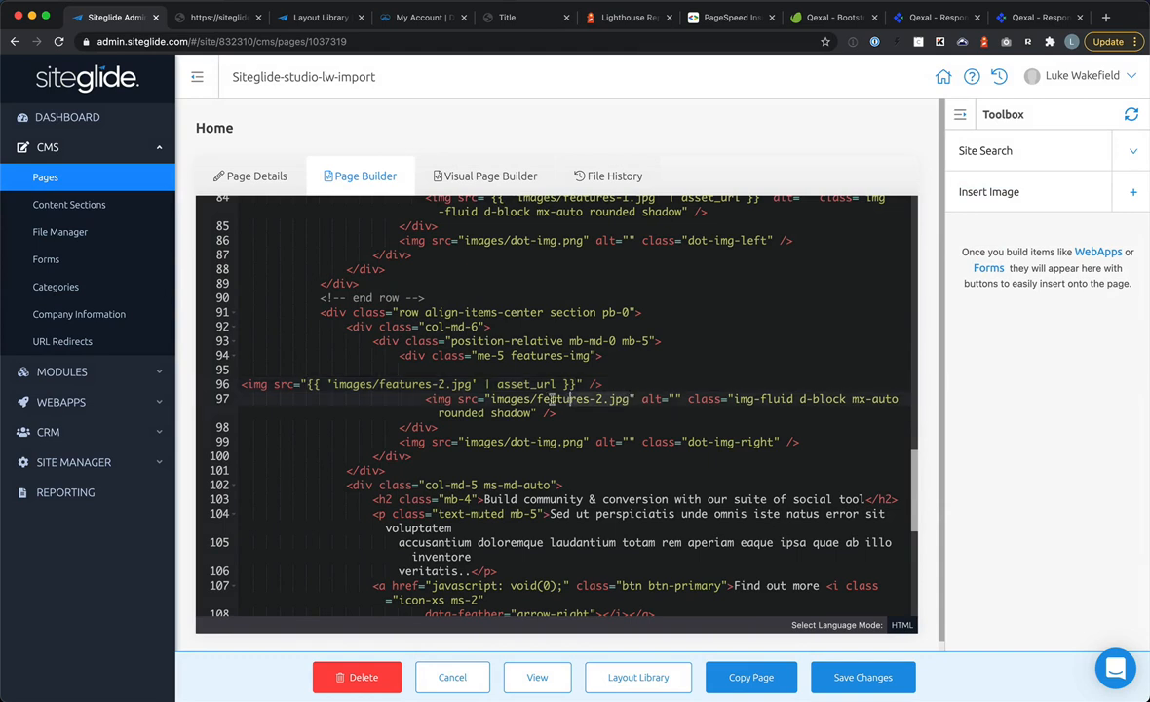
pyautogui.write("{{ 'images/features-2.jpg' | asset_url }}")
pyautogui.moveTo(641, 384); pyautogui.dragTo(196, 387)
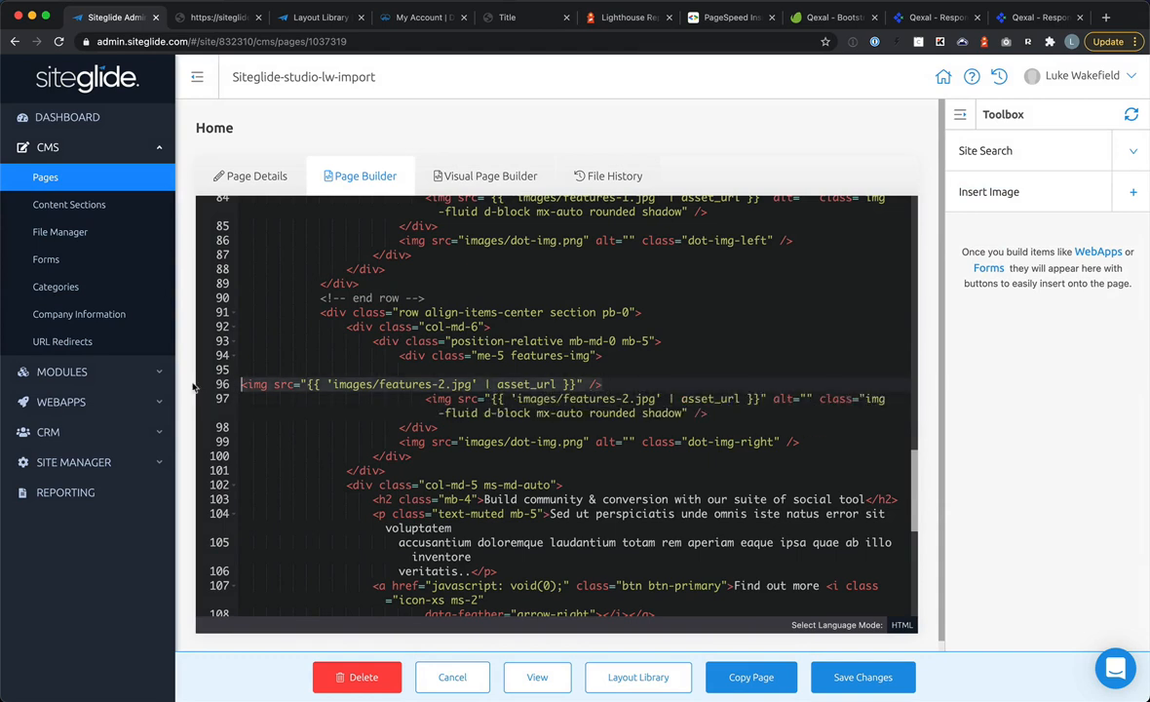
pyautogui.press('BackSpace')
pyautogui.press('BackSpace')
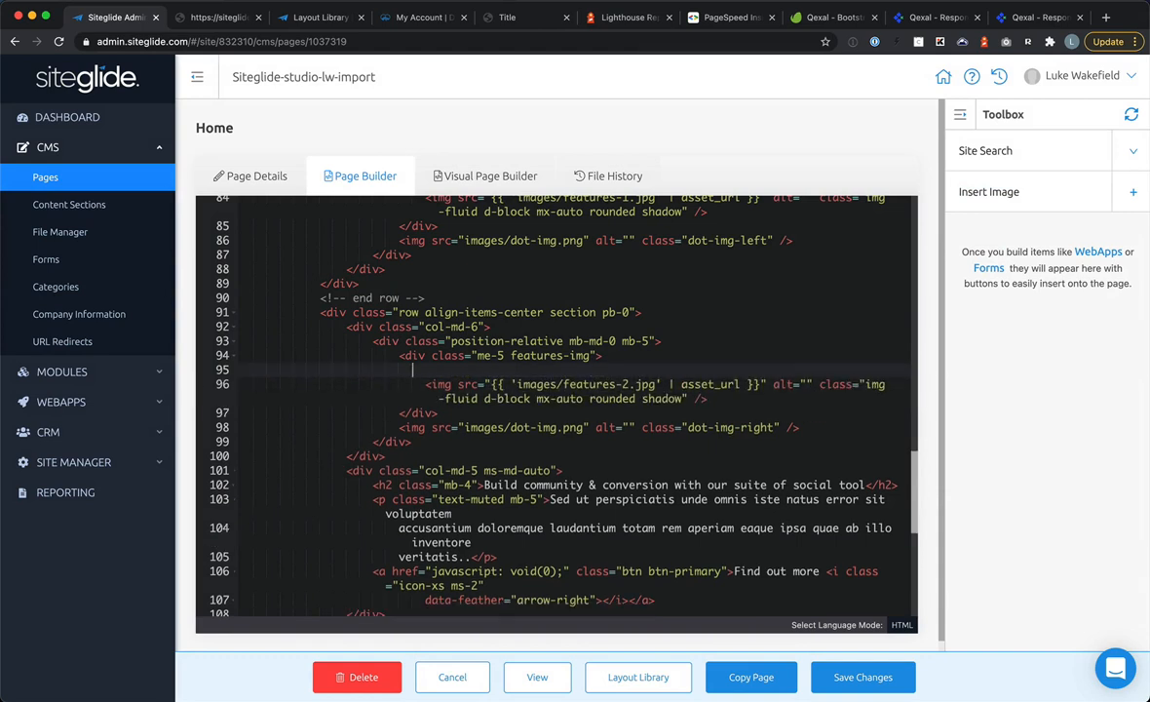
# Step: Save the Home page and check the Features images on the live home page
pyautogui.click(850, 675)
pyautogui.click(194, 19)
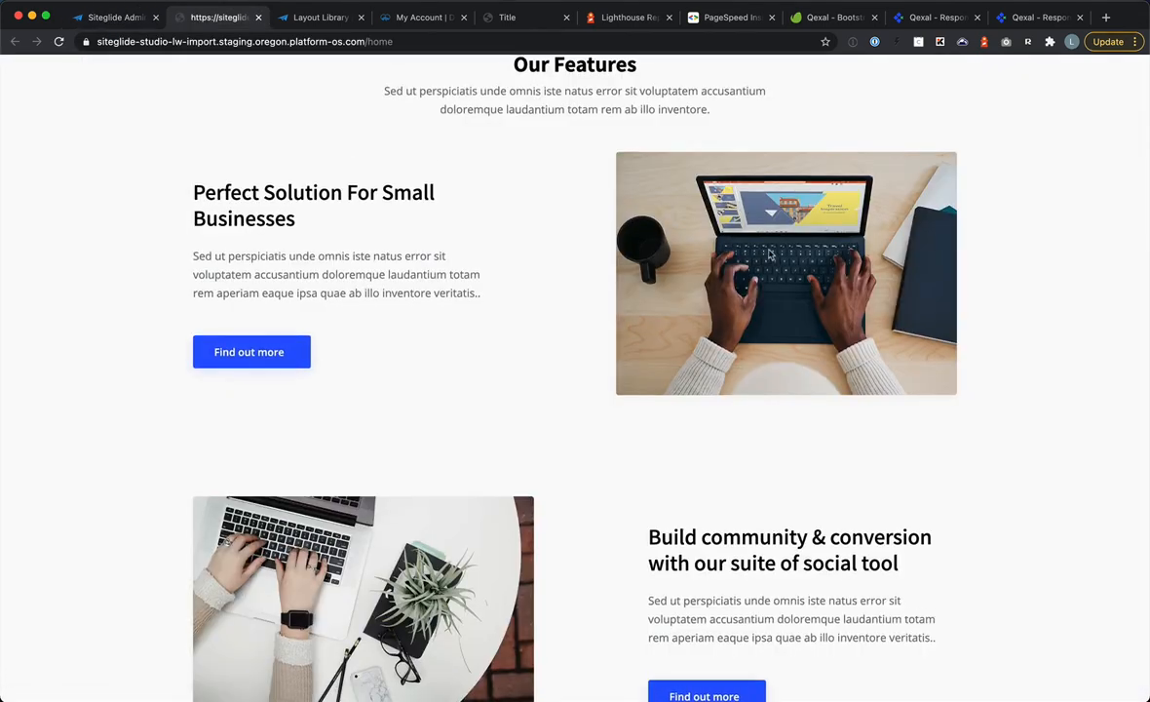
pyautogui.scroll(6, 768, 251)
pyautogui.scroll(-10, 768, 254)
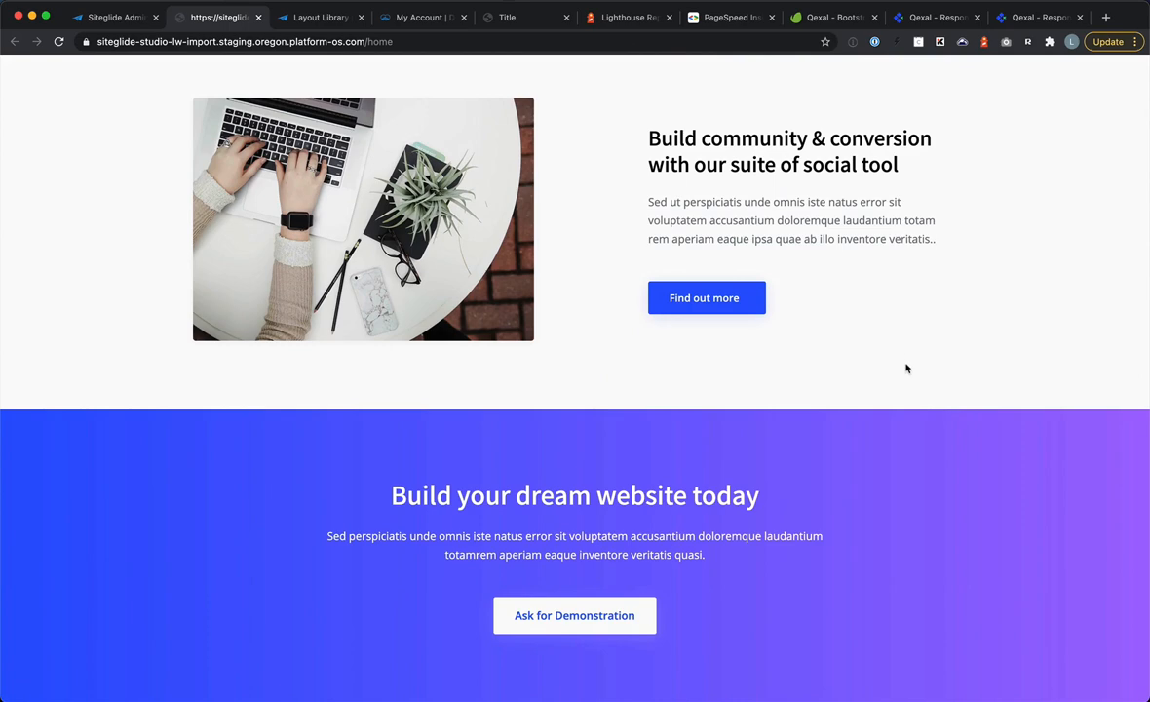
pyautogui.scroll(10, 906, 368)
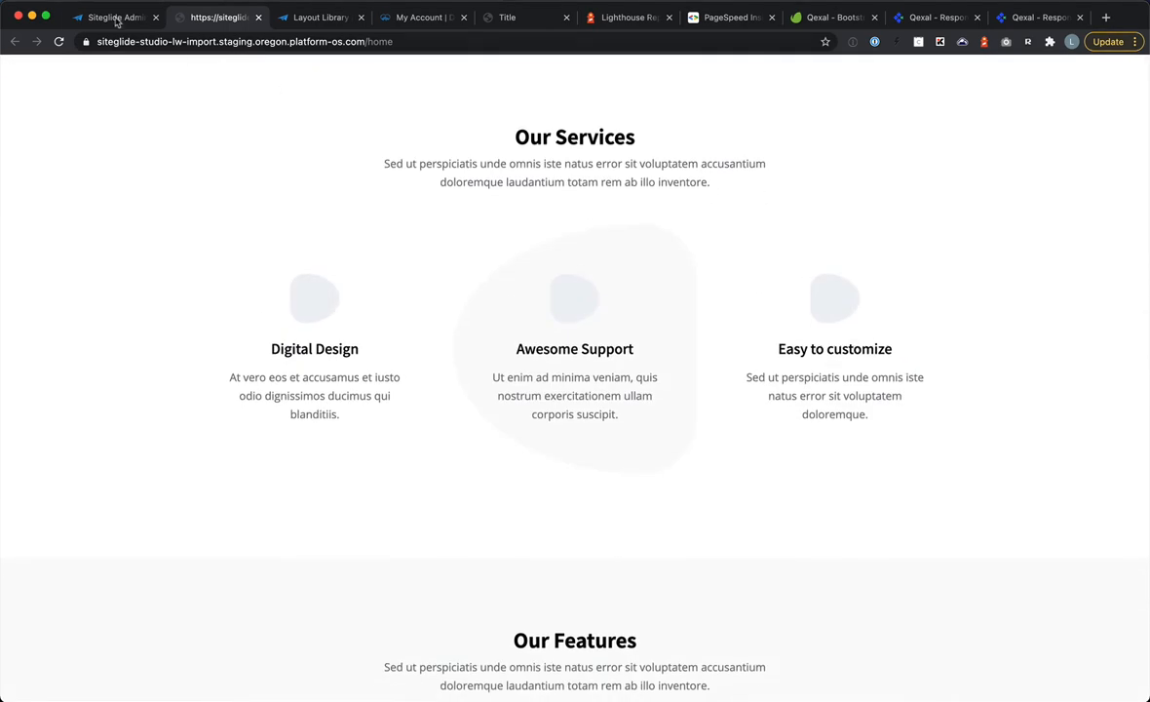
# Step: Return to the Siteglide admin and reopen the Home page from the Pages list in the Visual Page Builder
pyautogui.click(115, 17)
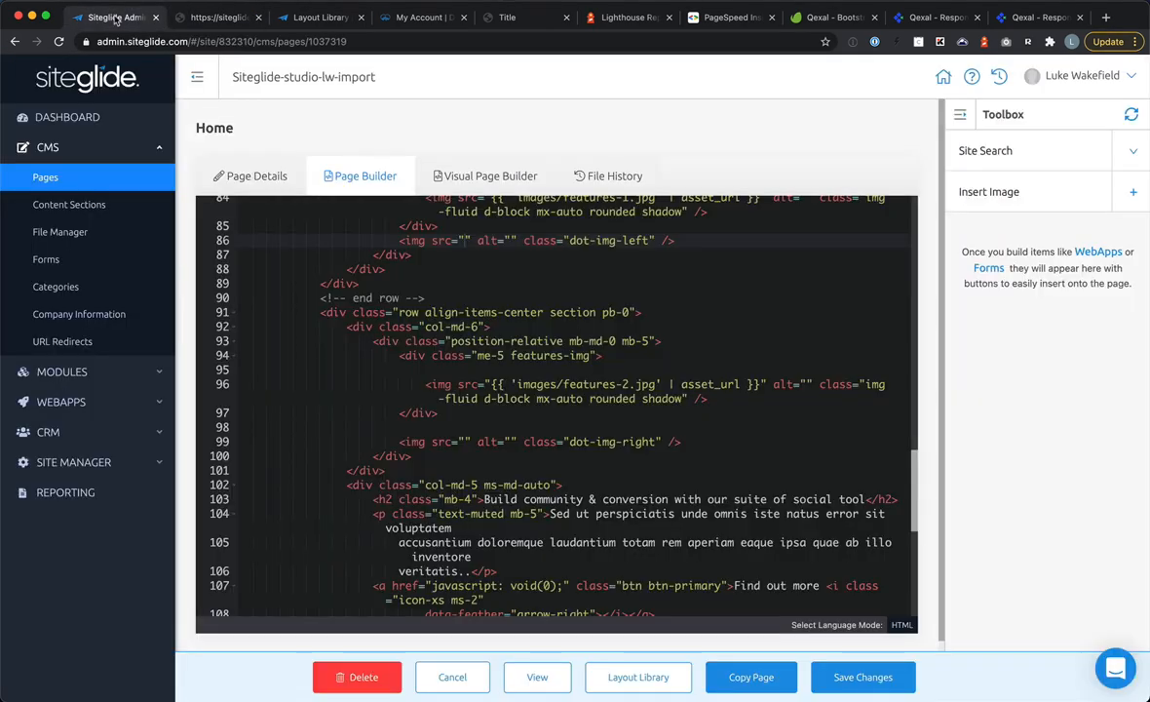
pyautogui.click(109, 181)
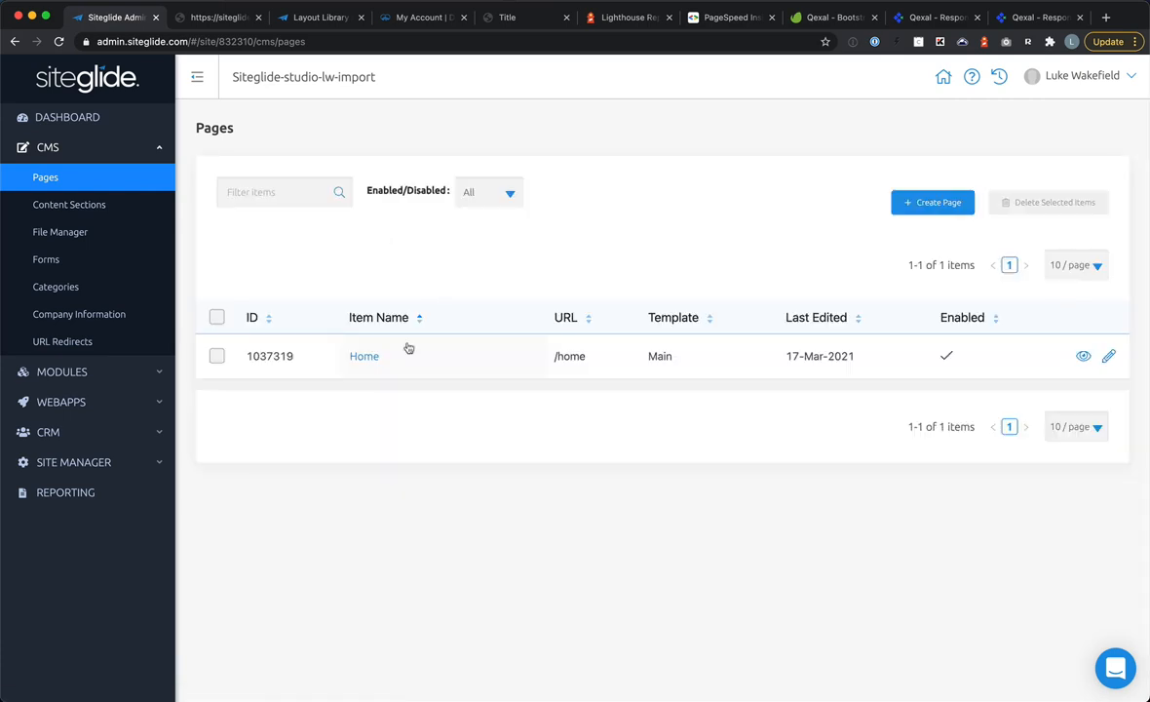
pyautogui.click(360, 364)
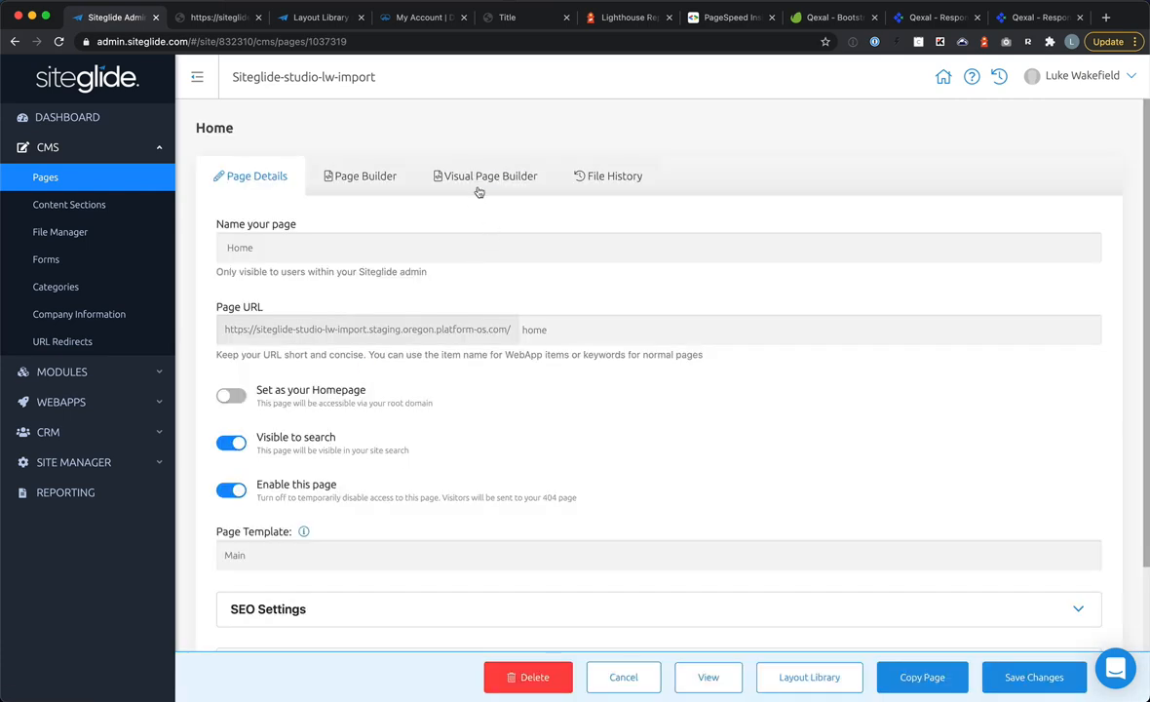
pyautogui.click(441, 178)
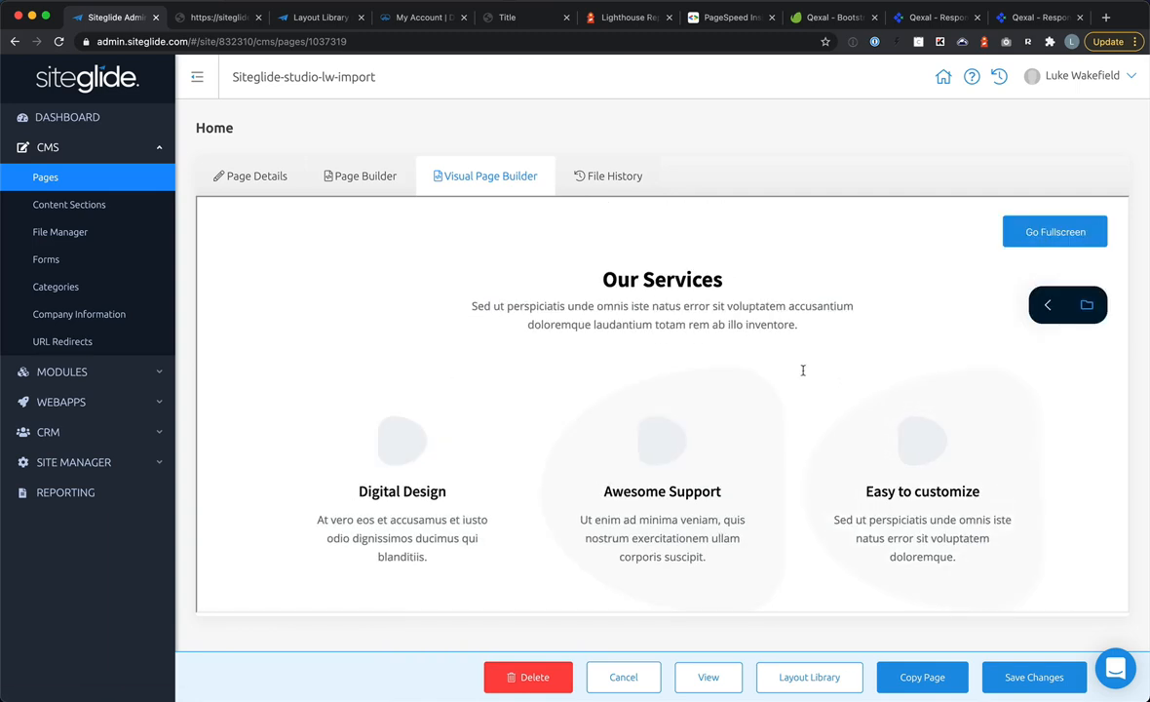
# Step: Change the section headings to "Our Services 2" and "Our Features 2" in the visual editor
pyautogui.scroll(-5, 829, 477)
pyautogui.scroll(5, 831, 481)
pyautogui.click(733, 280)
pyautogui.write('2')
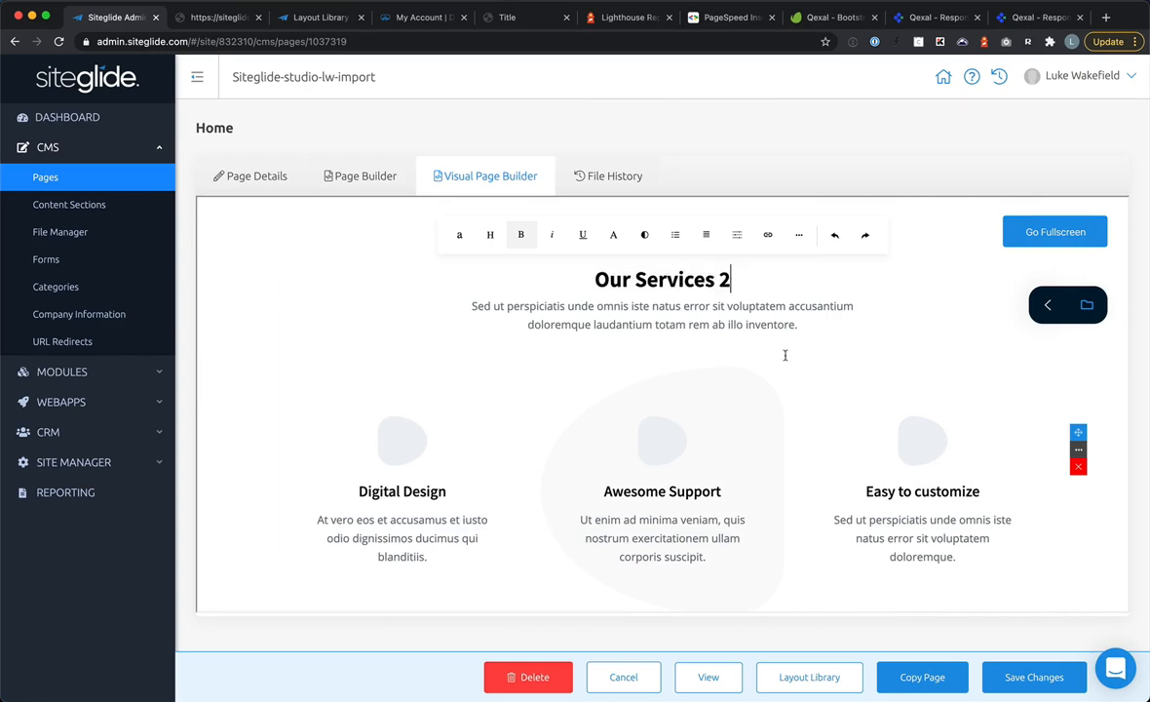
pyautogui.scroll(-5, 786, 357)
pyautogui.click(785, 357)
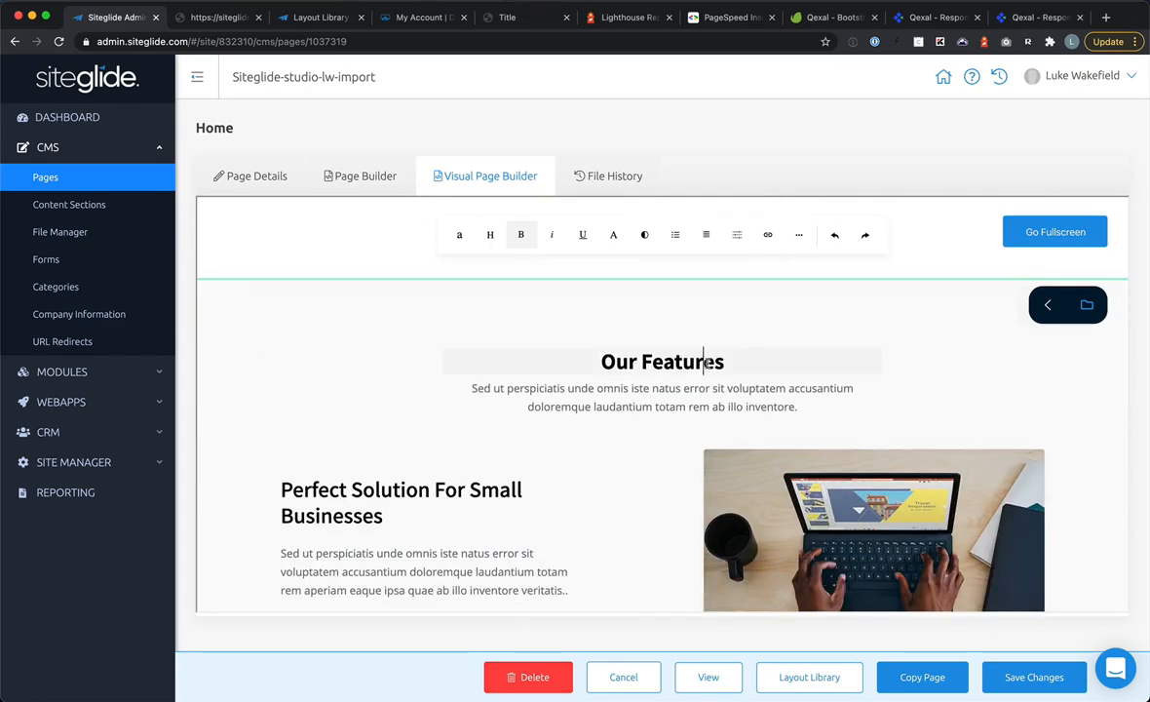
pyautogui.write('2')
# Step: Change the second feature's heading to "Build community & conversion with our suite of social tool 2" and save the page
pyautogui.scroll(-5, 791, 398)
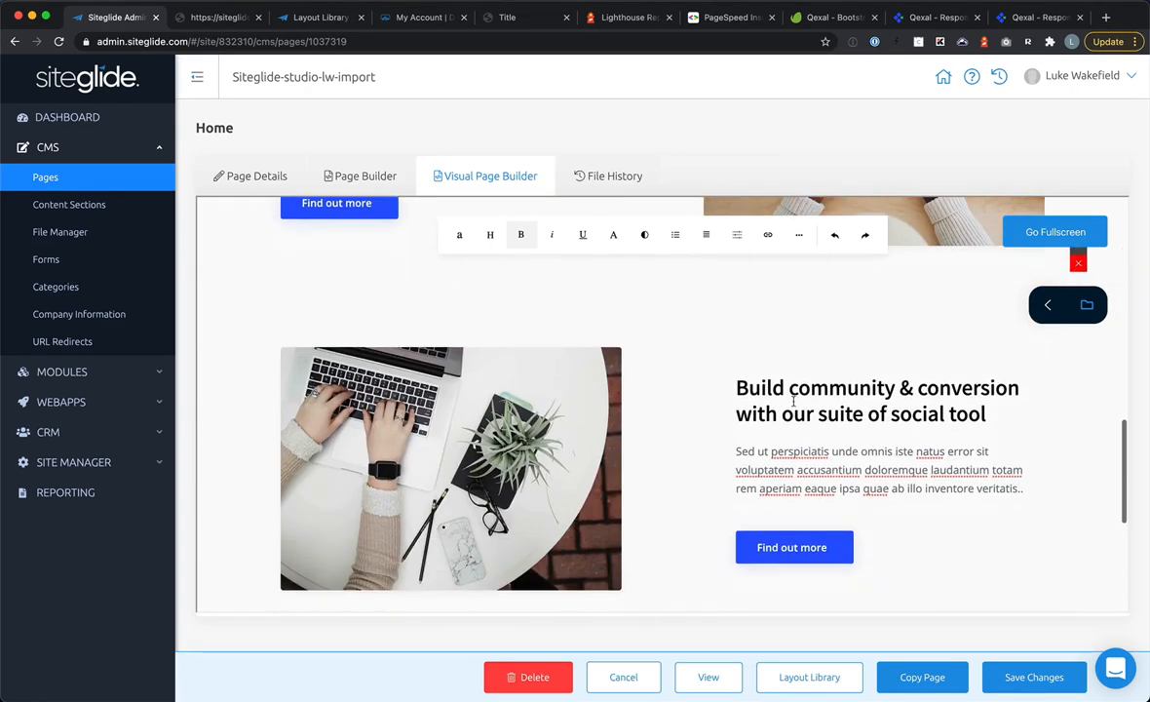
pyautogui.scroll(-1, 841, 429)
pyautogui.click(986, 371)
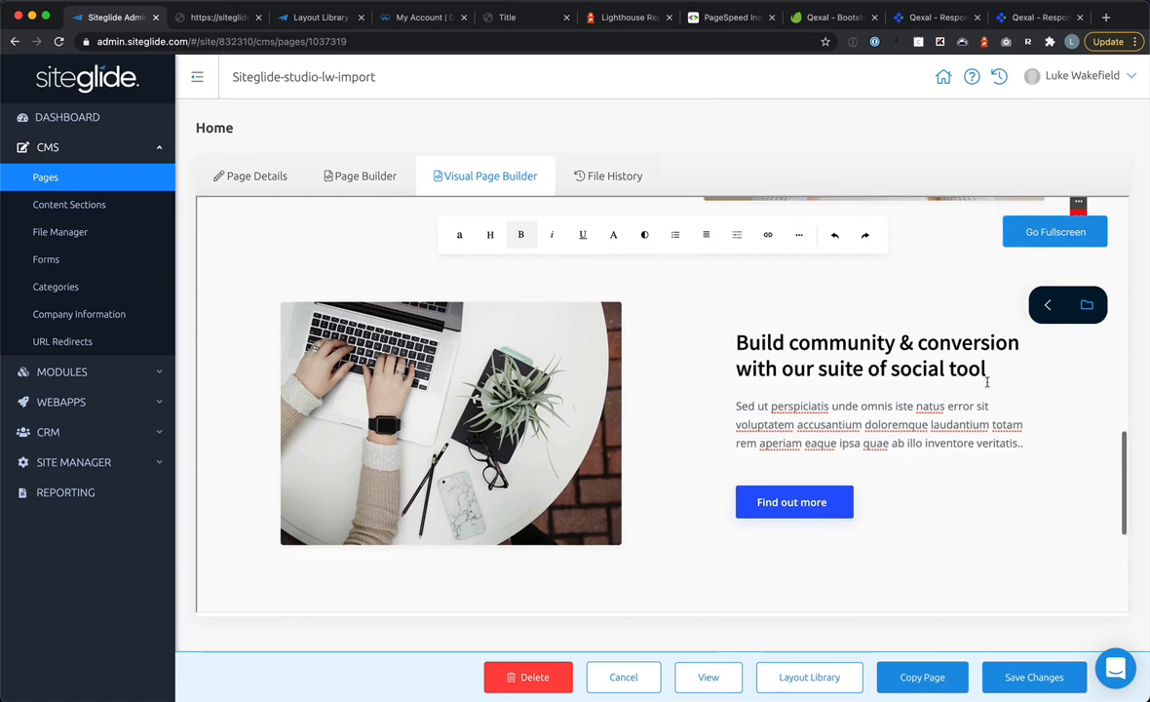
pyautogui.write('2')
pyautogui.scroll(-5, 847, 515)
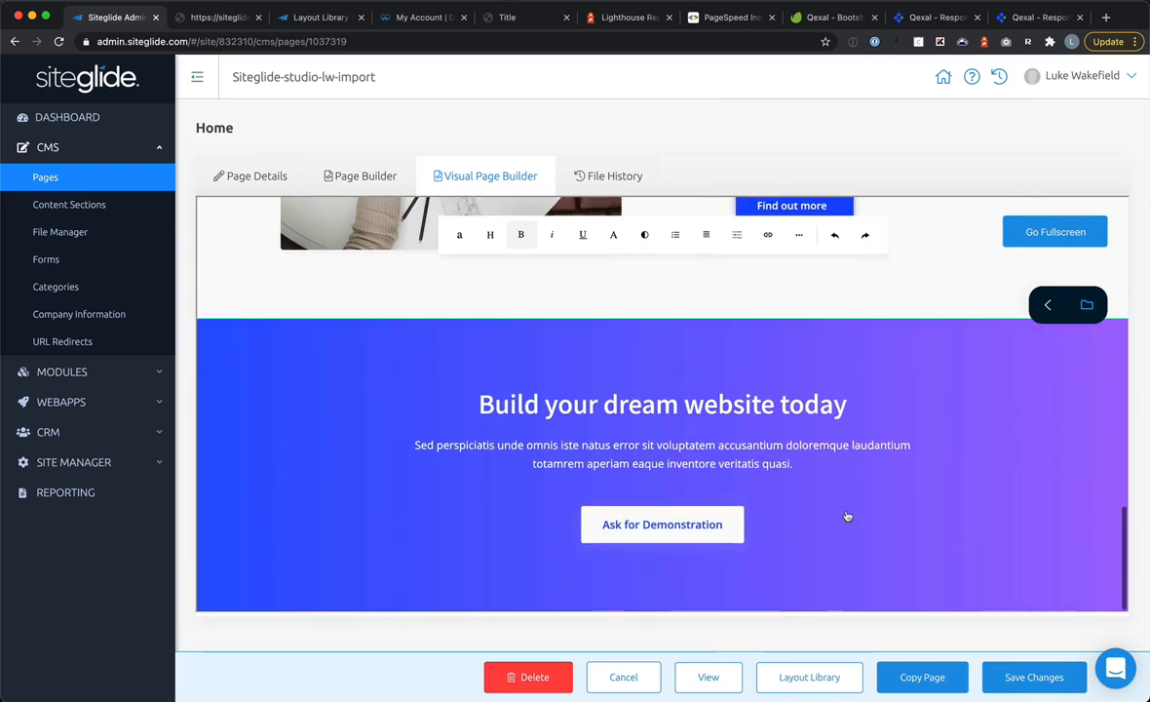
pyautogui.click(1033, 674)
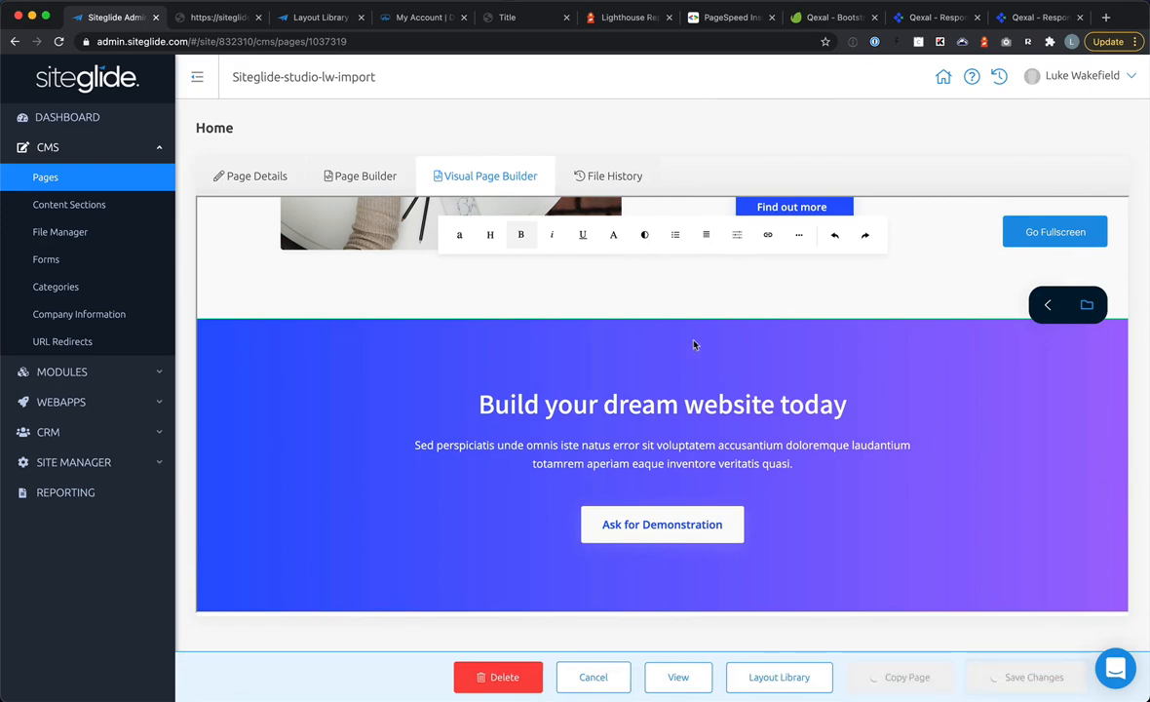
# Step: Reload the live home page, check the edited headings from the Services section to the call-to-action, and return to the Siteglide admin
pyautogui.click(207, 19)
pyautogui.press('super+r')
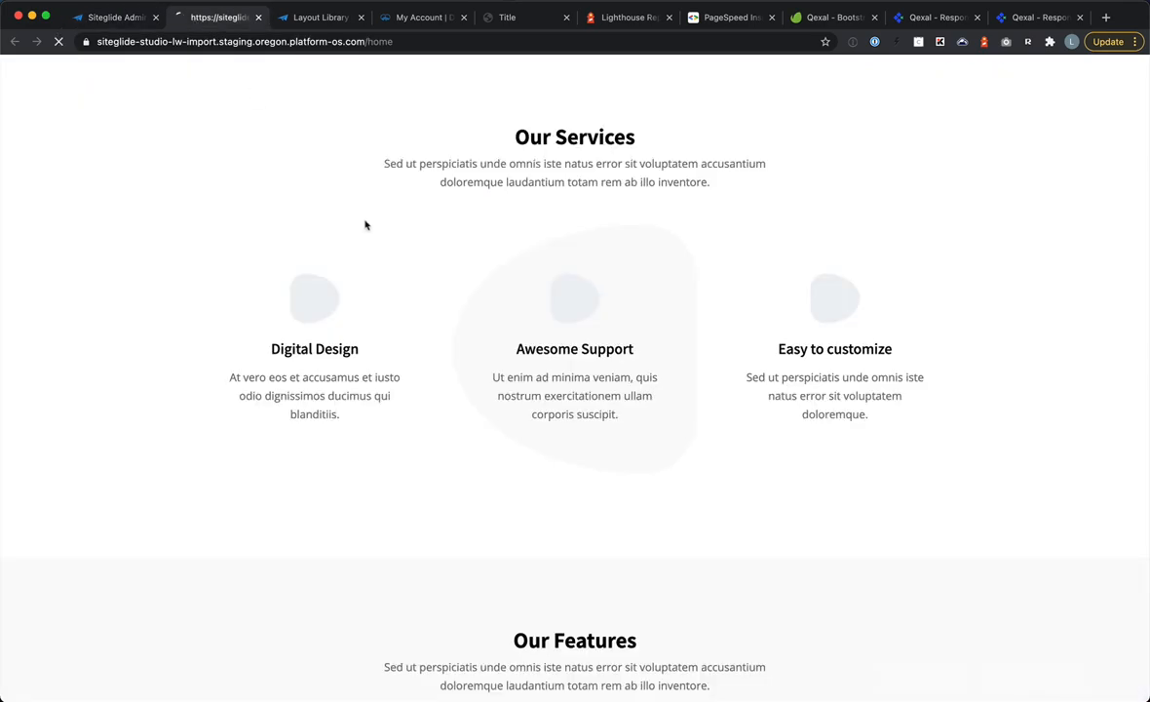
pyautogui.scroll(-4, 777, 504)
pyautogui.scroll(-6, 777, 503)
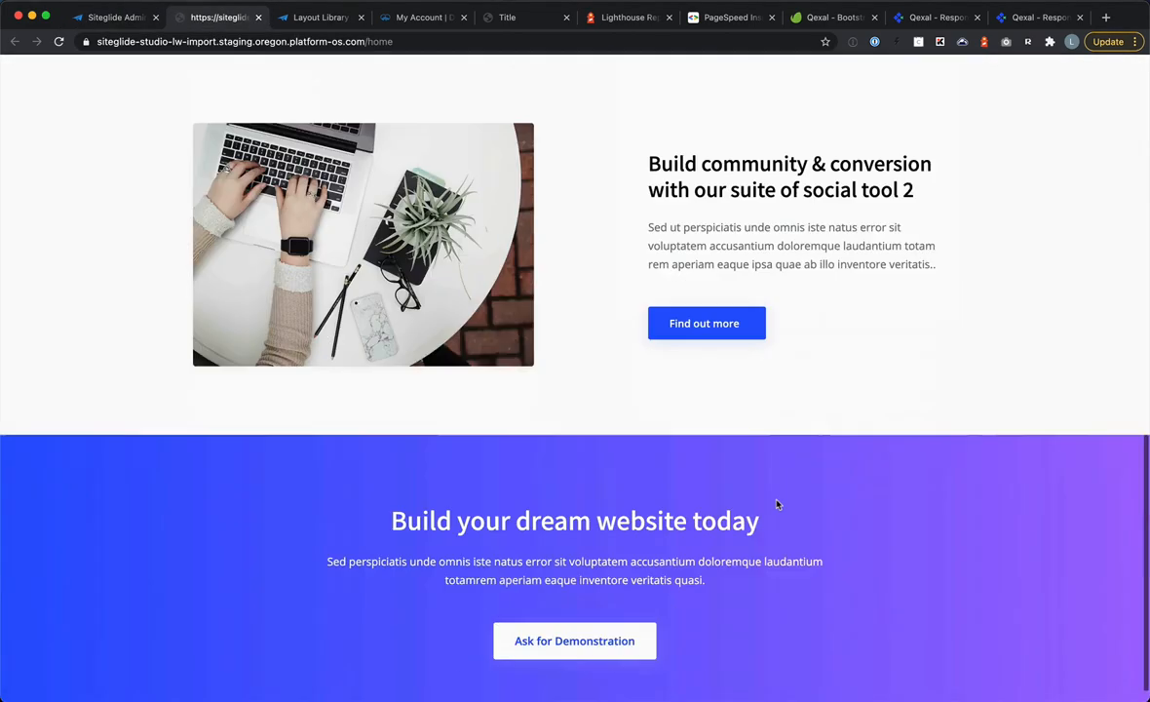
pyautogui.scroll(10, 777, 504)
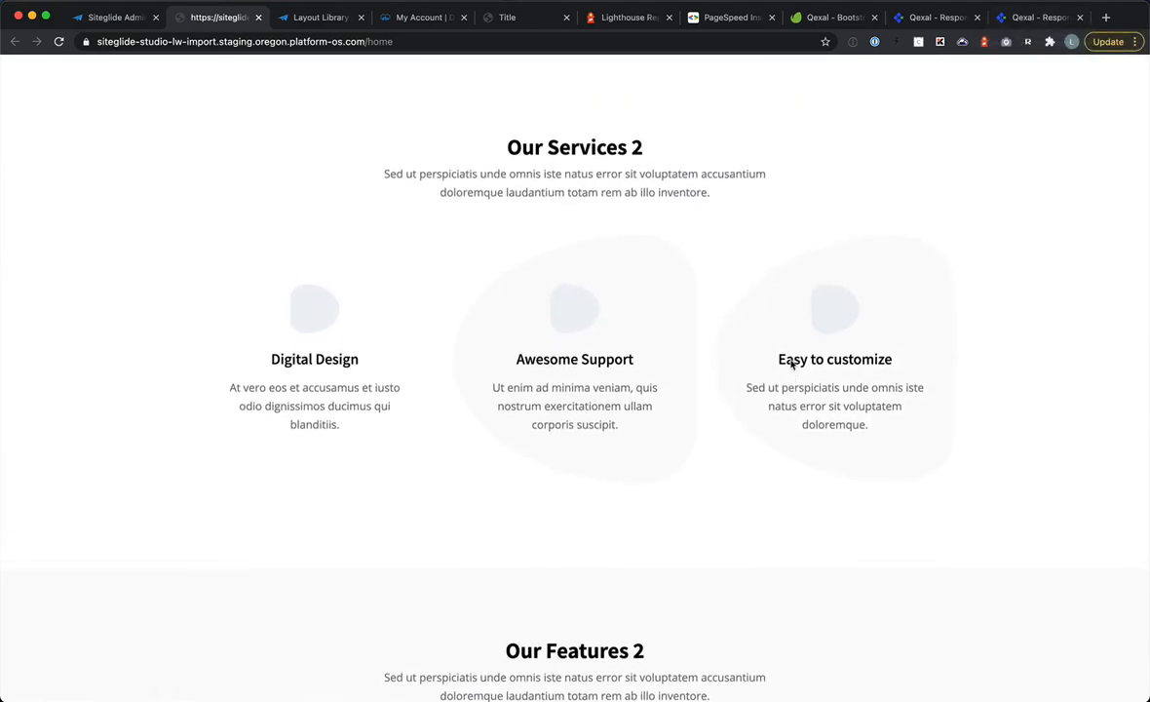
pyautogui.scroll(-10, 795, 505)
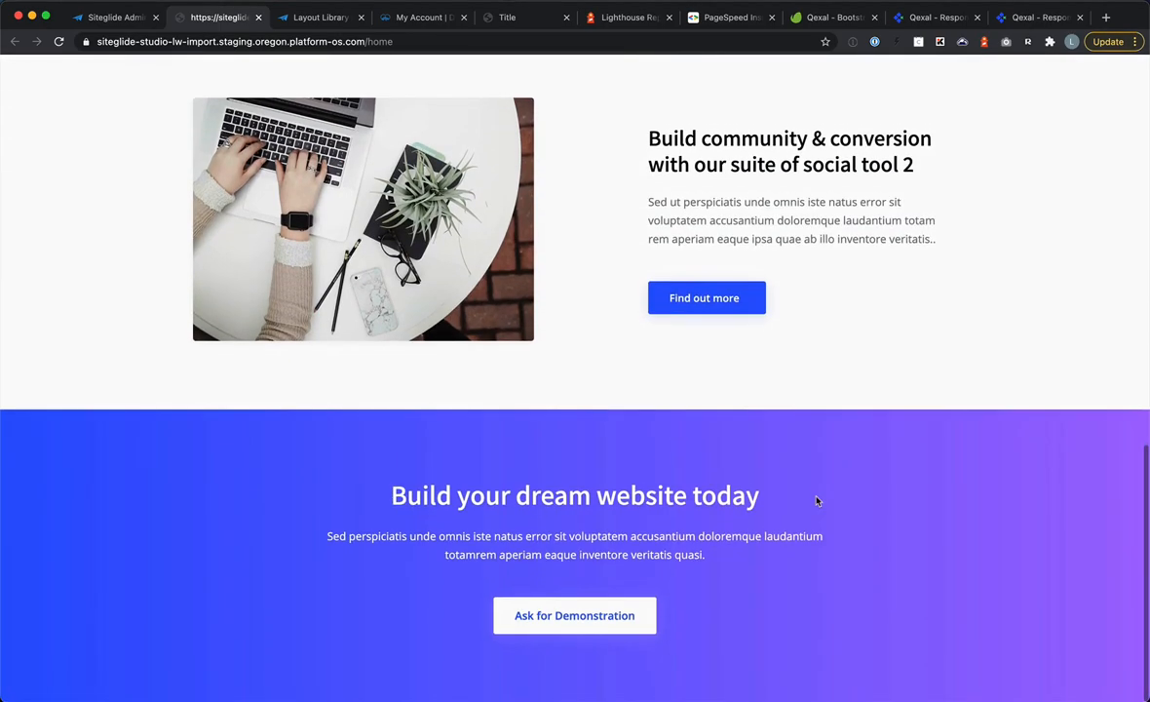
pyautogui.scroll(10, 813, 458)
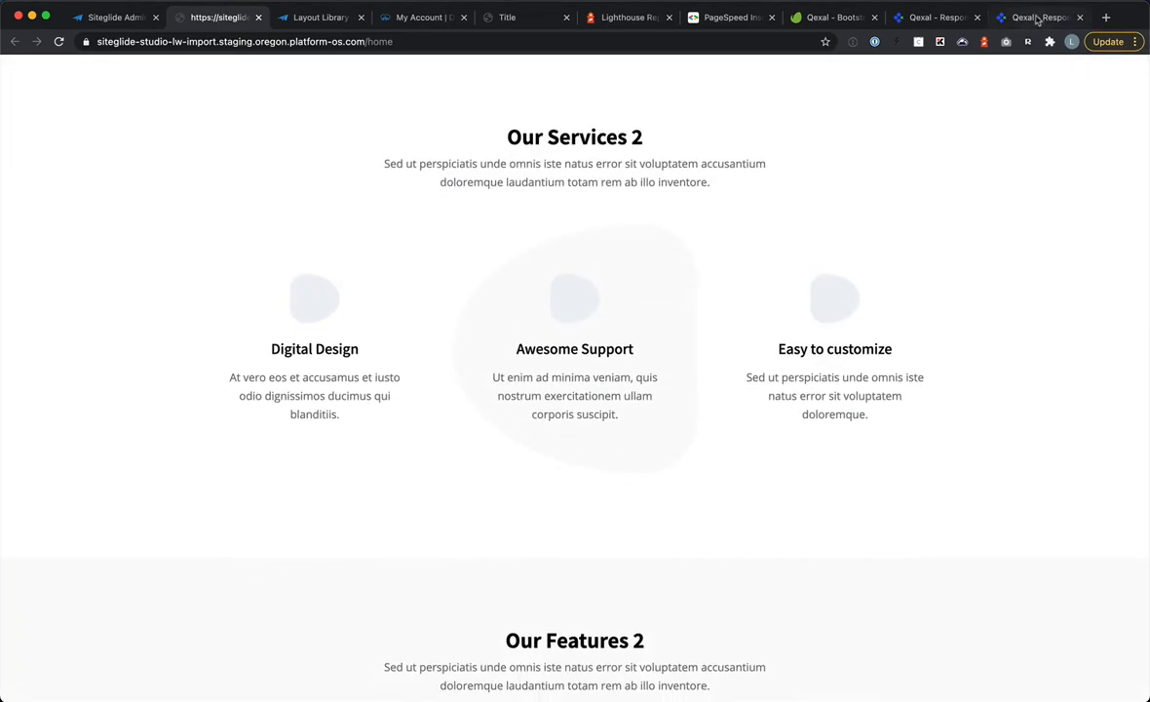
pyautogui.click(114, 17)
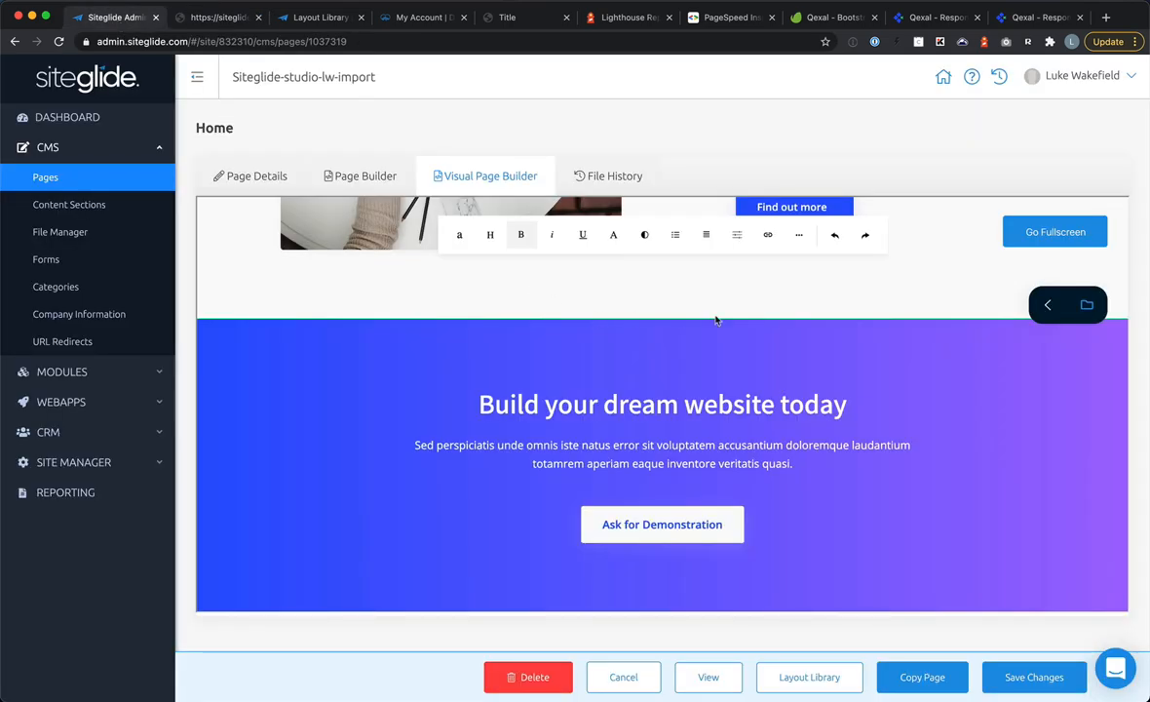
# Step: Switch to the live home page and generate a Lighthouse report for it
pyautogui.scroll(5, 795, 346)
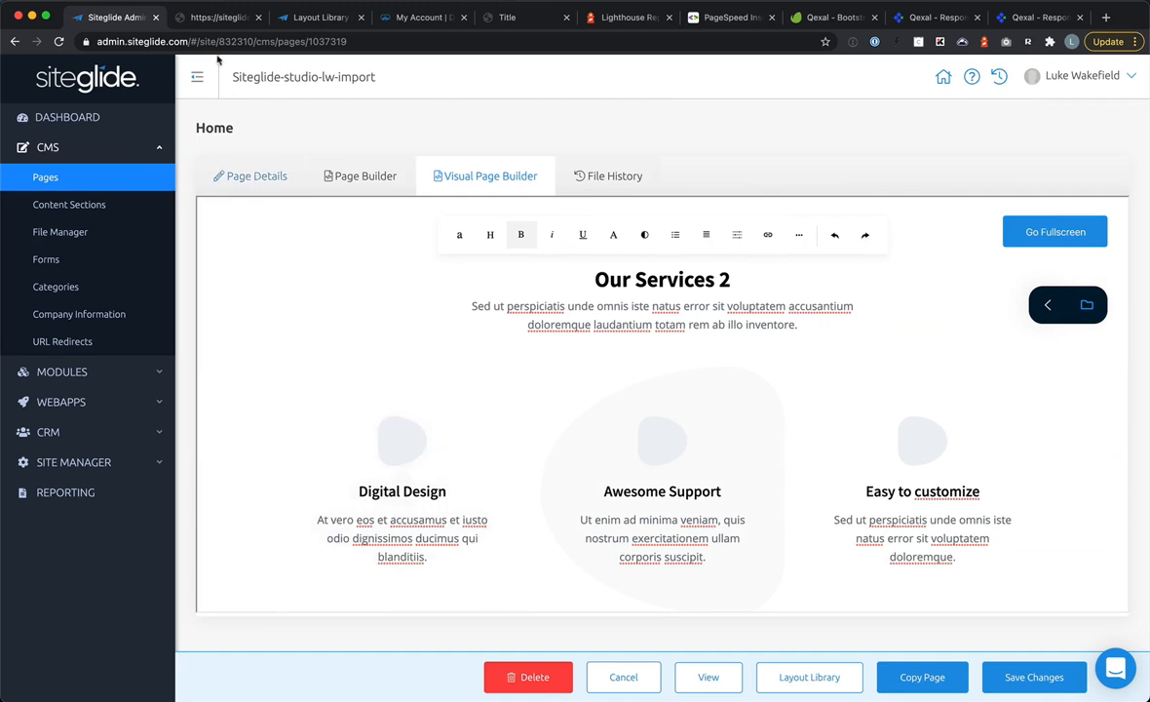
pyautogui.click(219, 18)
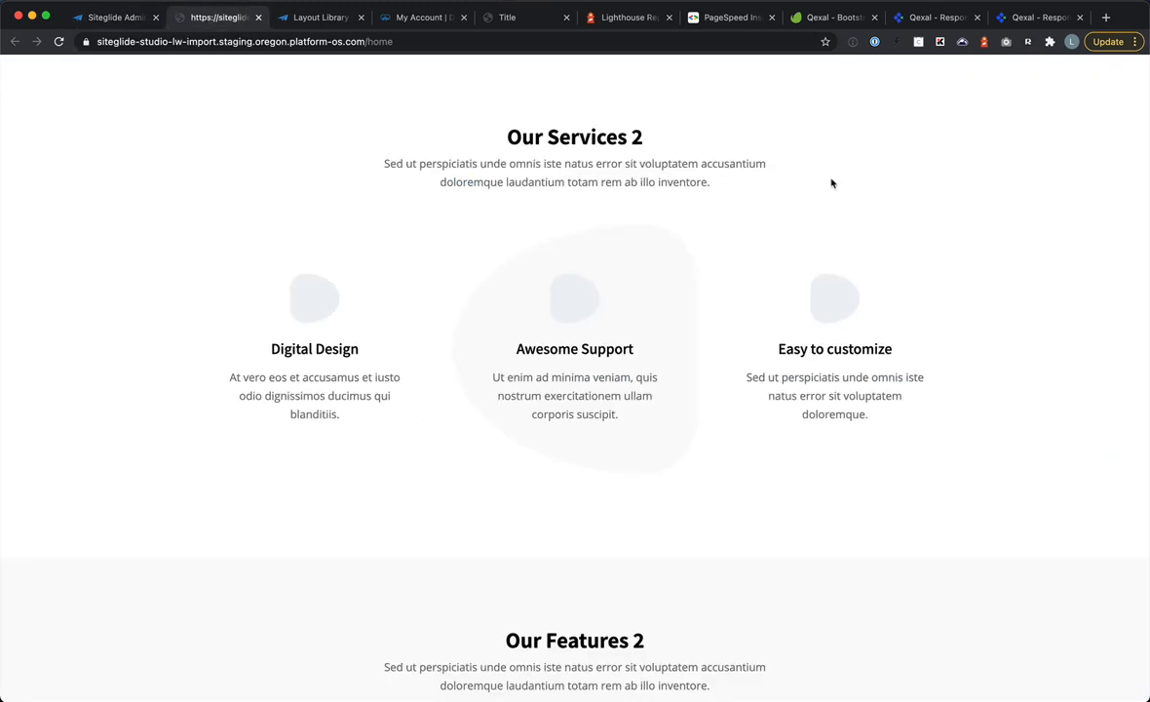
pyautogui.click(983, 41)
pyautogui.click(898, 129)
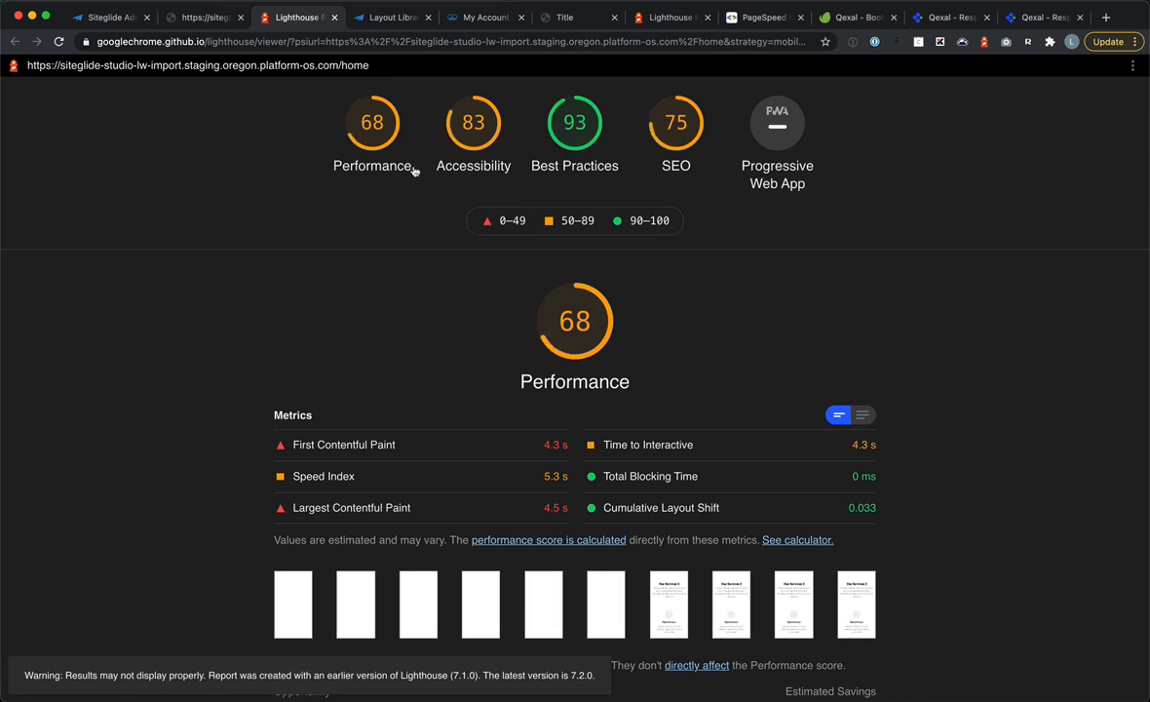
# Step: Review the Lighthouse report's performance metrics and opportunities, the Accessibility issues and the SEO issues
pyautogui.scroll(-5, 730, 446)
pyautogui.scroll(-1, 730, 445)
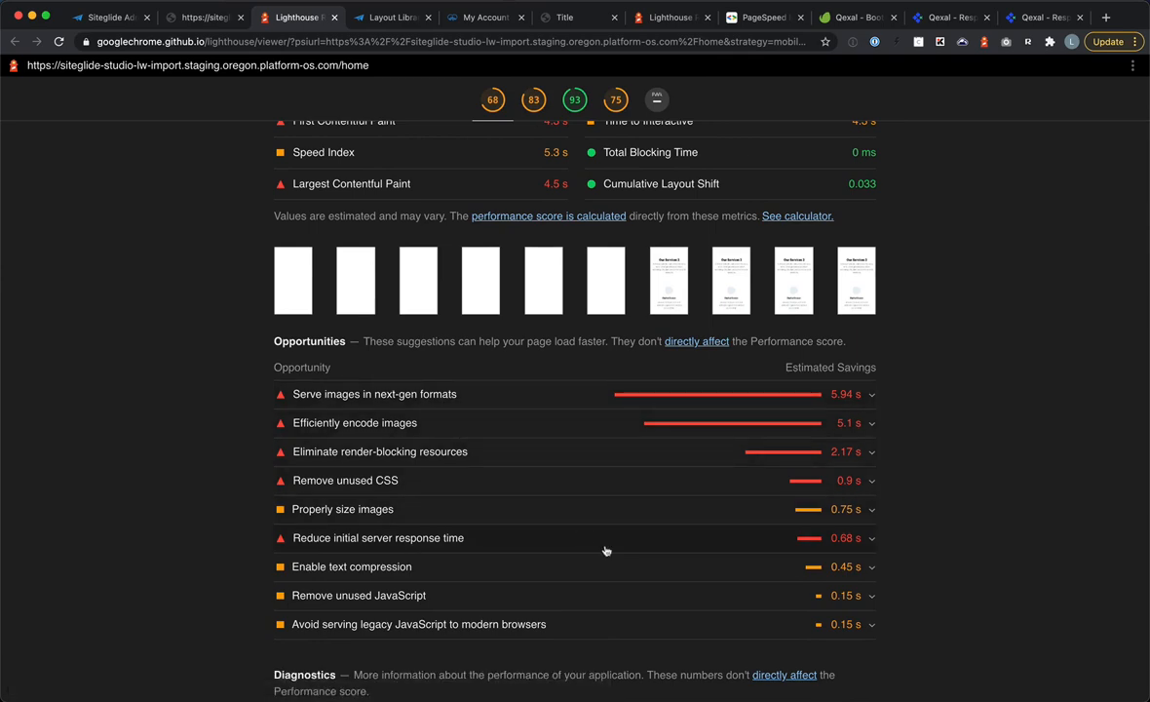
pyautogui.scroll(5, 605, 551)
pyautogui.click(487, 165)
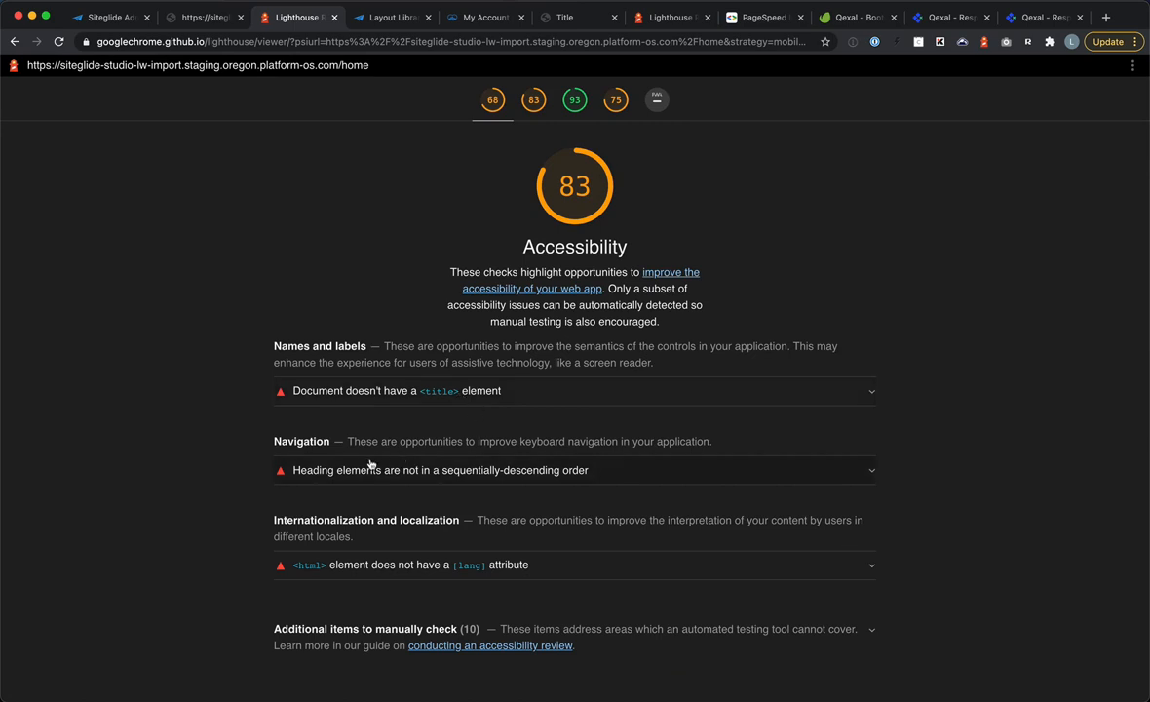
pyautogui.click(616, 100)
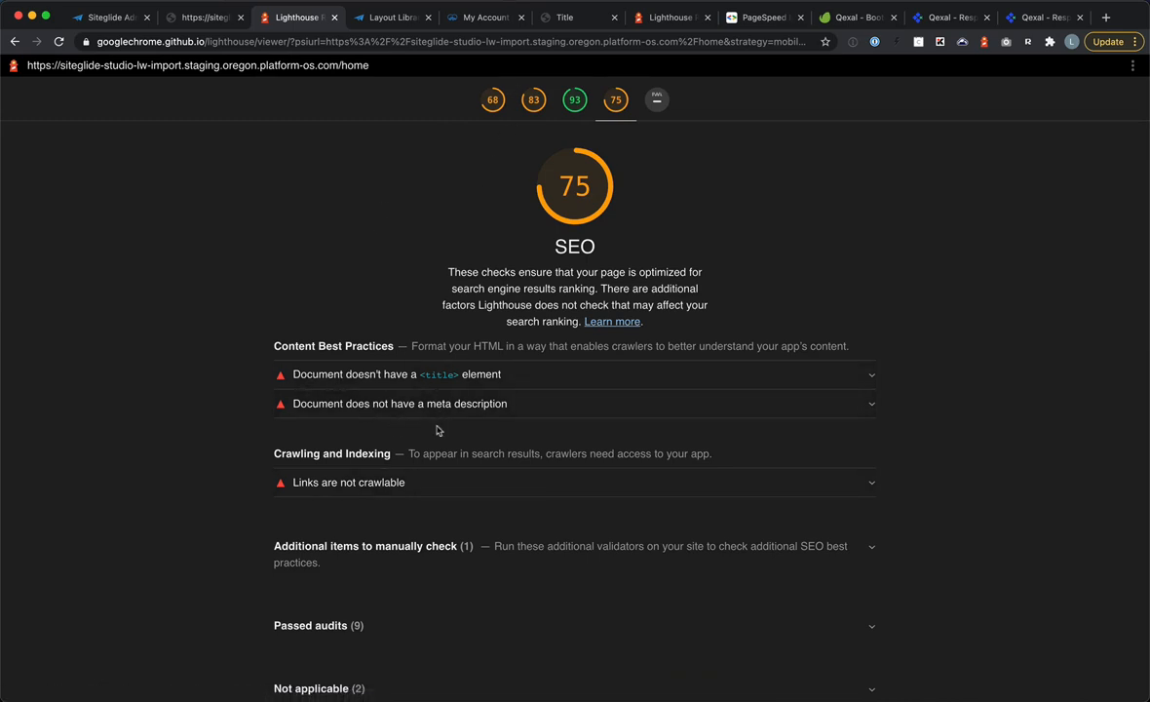
pyautogui.scroll(1, 561, 392)
pyautogui.scroll(15, 561, 393)
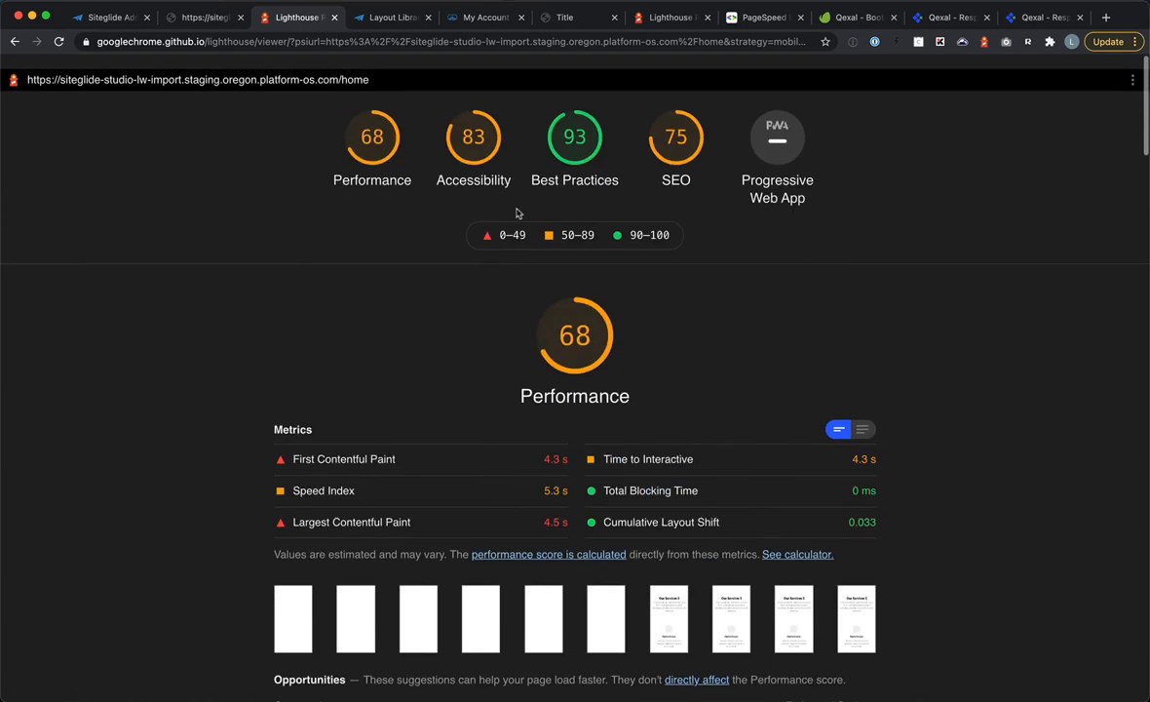
pyautogui.scroll(-2, 373, 146)
pyautogui.scroll(3, 398, 186)
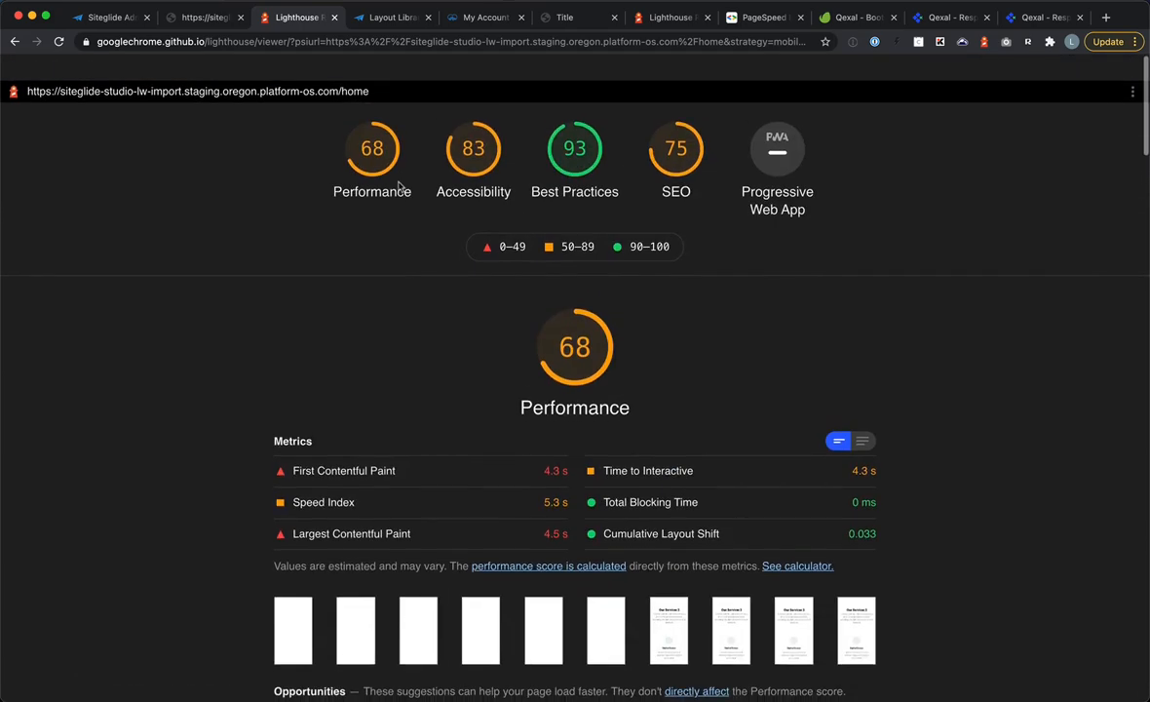
# Step: Rerun the Lighthouse report with the URL's strategy parameter set to desktop and view its Accessibility section
pyautogui.click(656, 41)
pyautogui.click(785, 43)
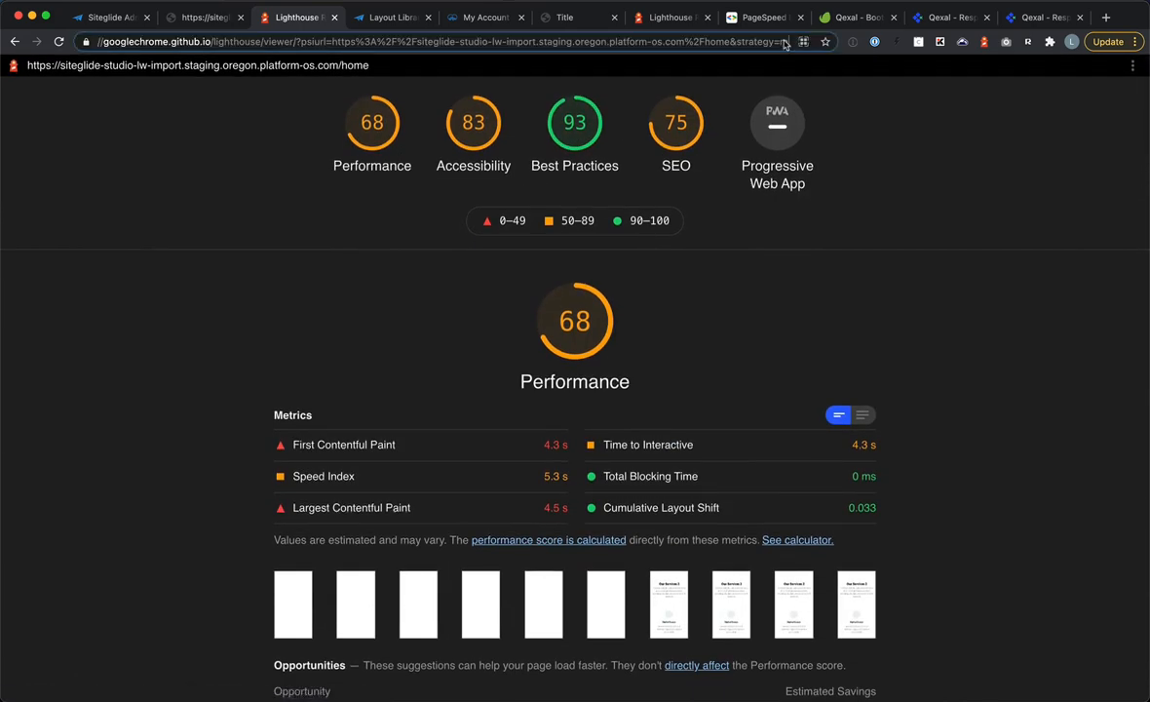
pyautogui.press('Right')
pyautogui.press('Right')
pyautogui.press('Right')
pyautogui.press('Right')
pyautogui.press('Right')
pyautogui.press('BackSpace')
pyautogui.press('BackSpace')
pyautogui.press('BackSpace')
pyautogui.press('BackSpace')
pyautogui.press('BackSpace')
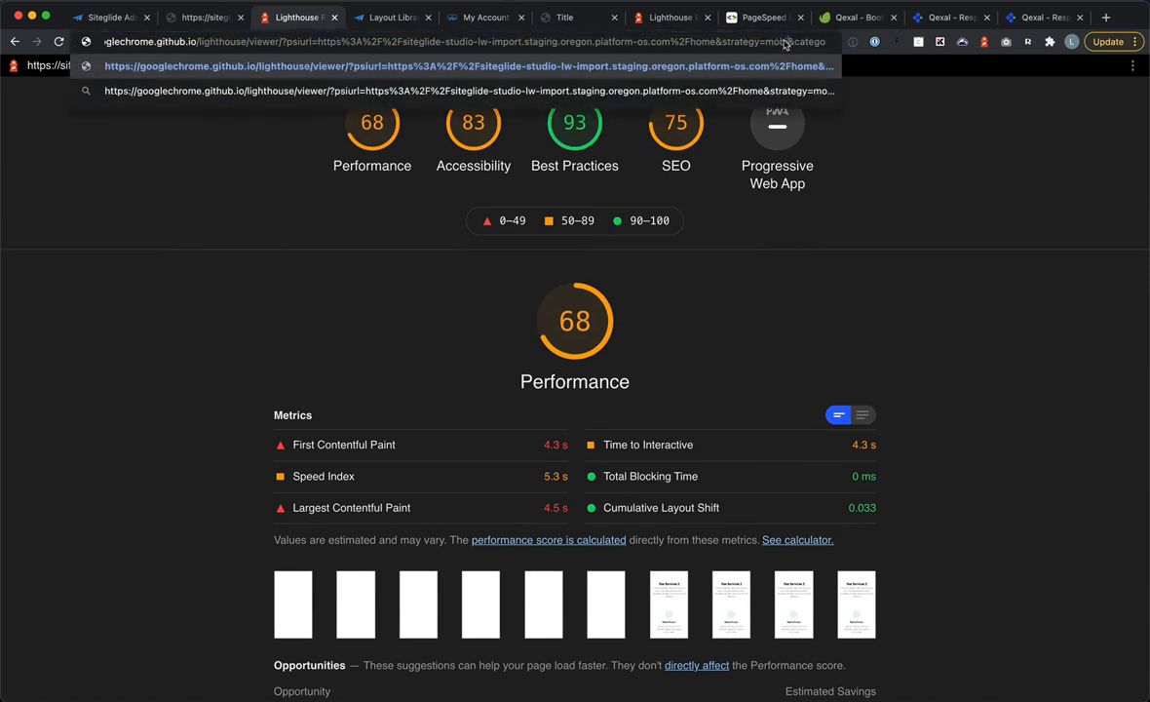
pyautogui.press('BackSpace')
pyautogui.press('BackSpace')
pyautogui.write('=desktop')
pyautogui.press('Return')
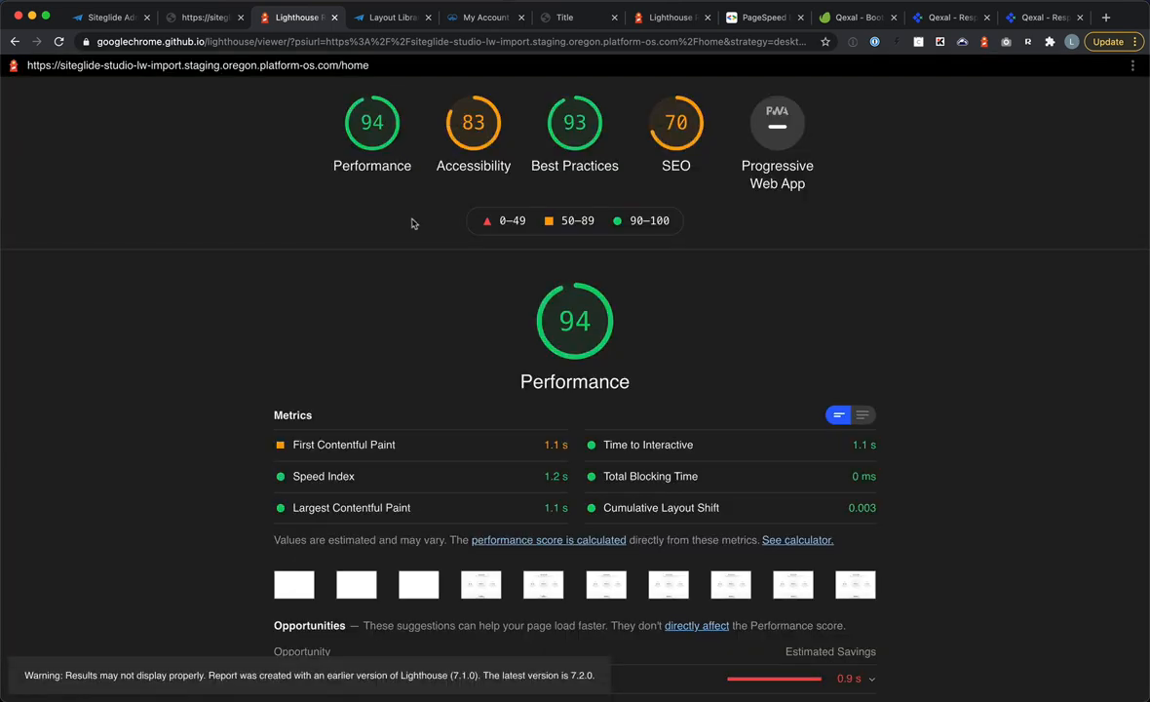
pyautogui.click(467, 108)
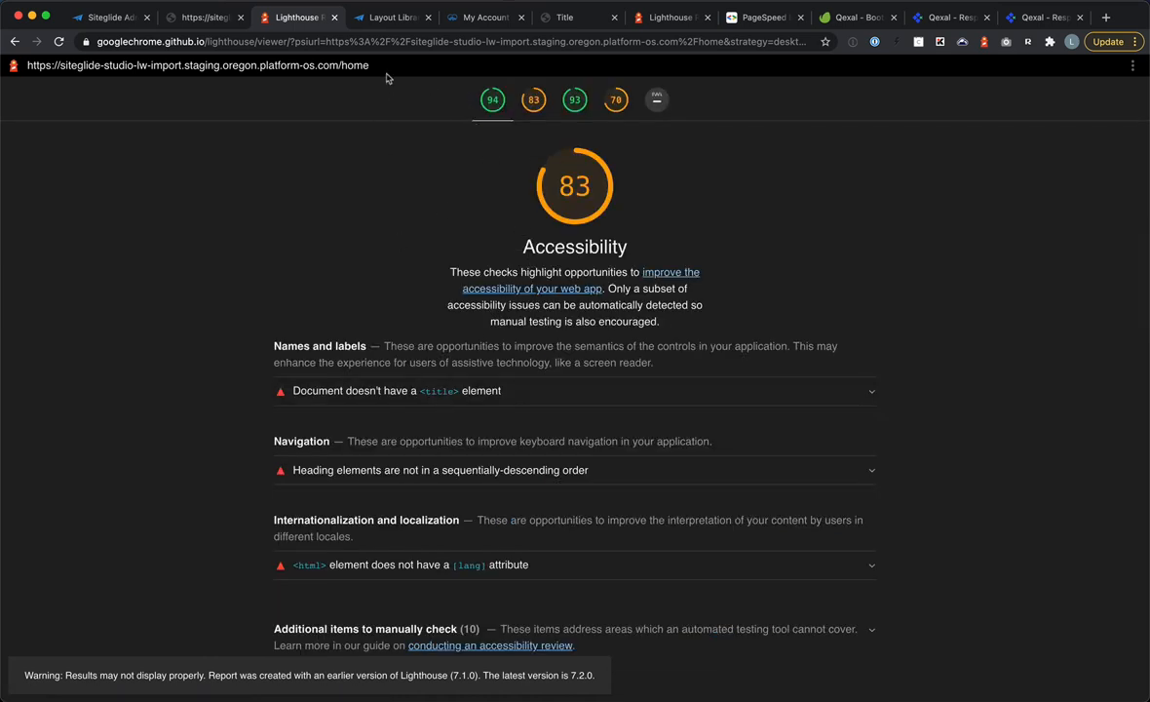
# Step: In the Home page's details in the Siteglide admin, set the SEO page title to "Title" and the meta description to "meta"
pyautogui.click(100, 17)
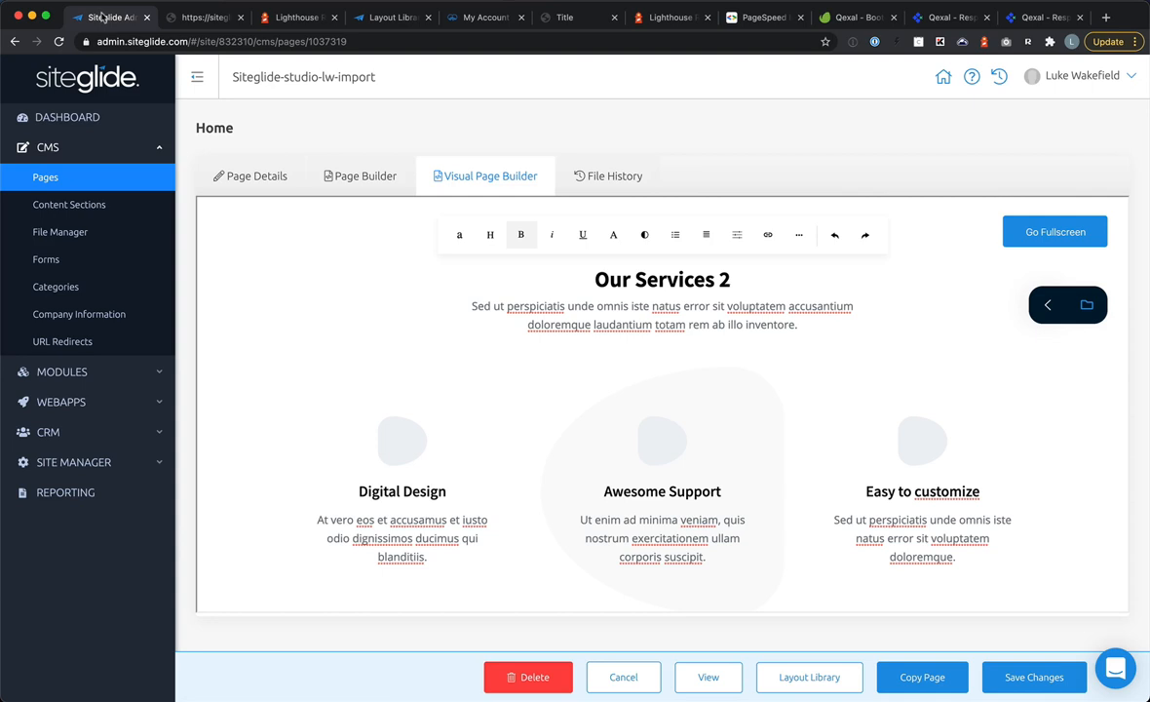
pyautogui.click(287, 188)
pyautogui.scroll(-2, 367, 480)
pyautogui.click(361, 514)
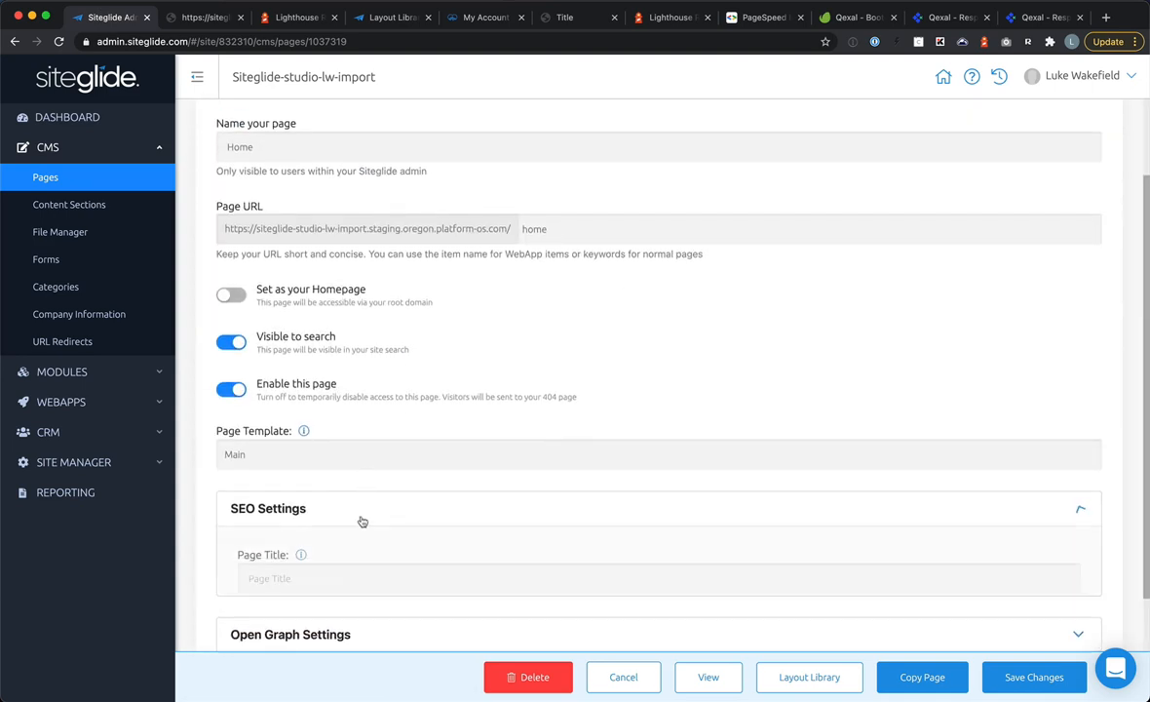
pyautogui.click(318, 577)
pyautogui.write('Title')
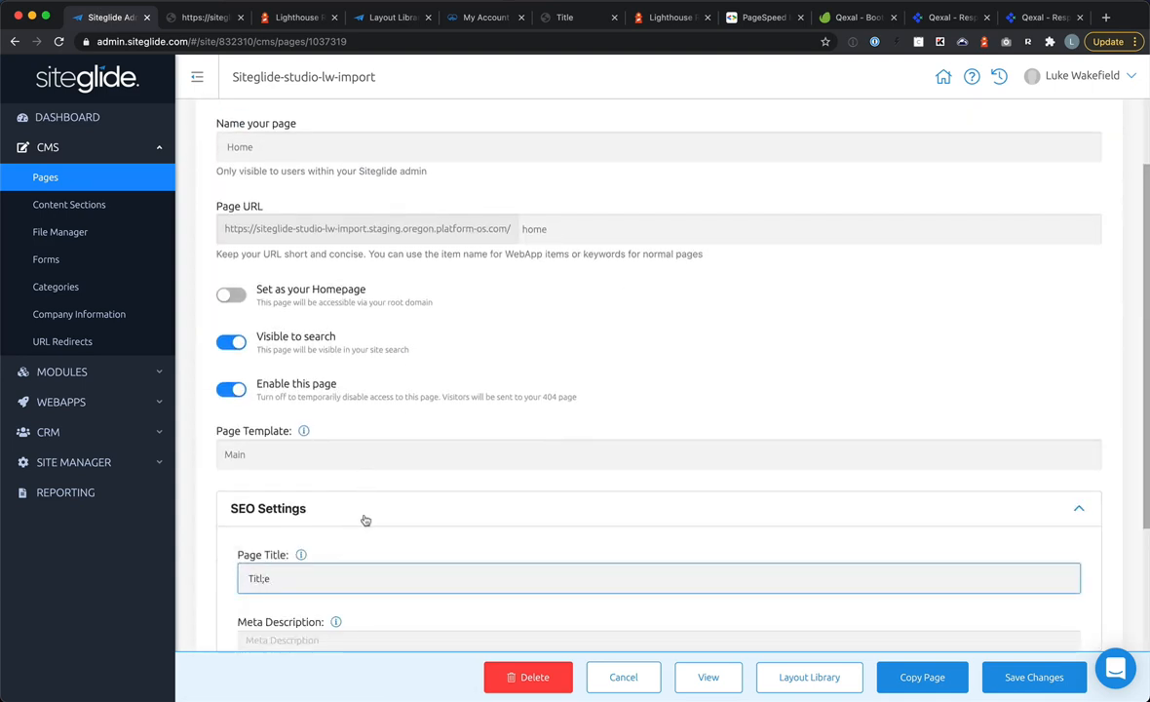
pyautogui.scroll(-2, 380, 477)
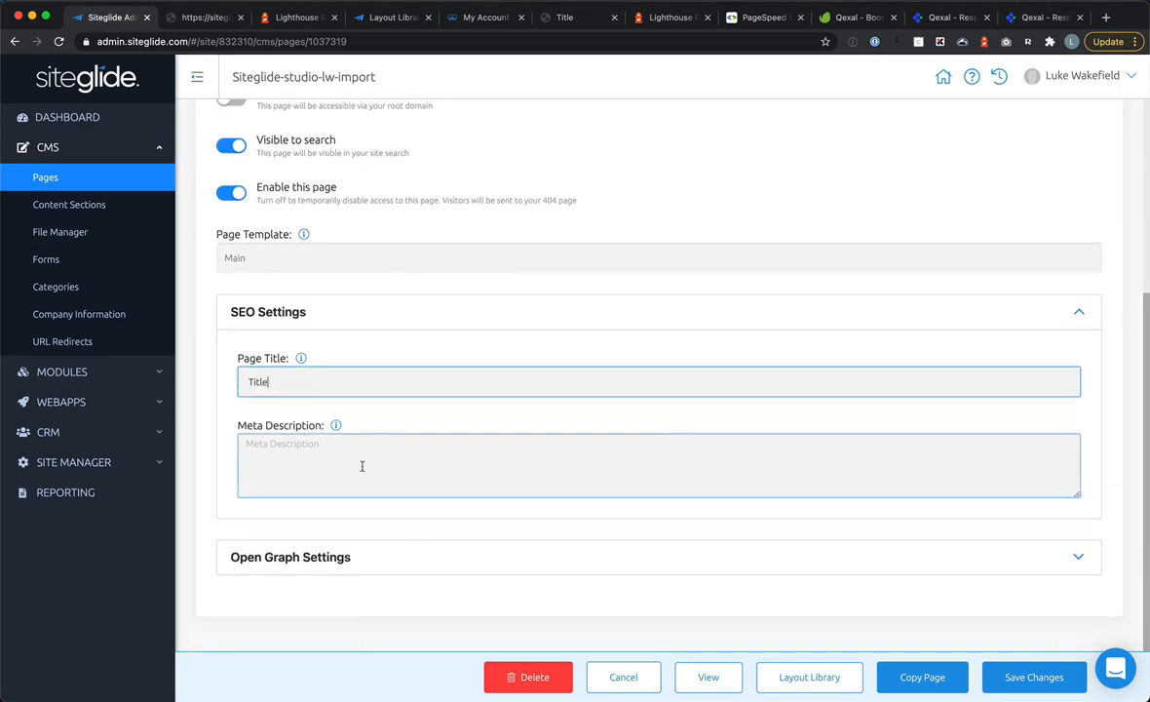
pyautogui.click(360, 465)
pyautogui.write('meta')
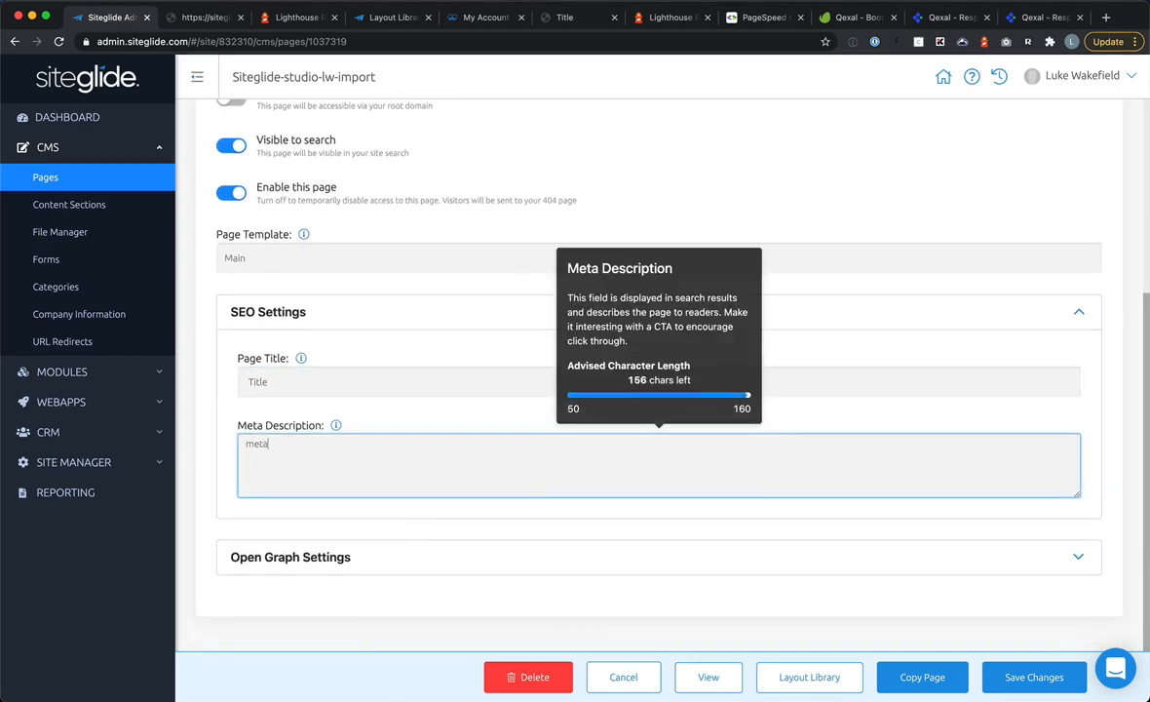
# Step: Set the Home page's Open Graph title to "Title" and save the page
pyautogui.click(390, 552)
pyautogui.click(337, 623)
pyautogui.write('Ti')
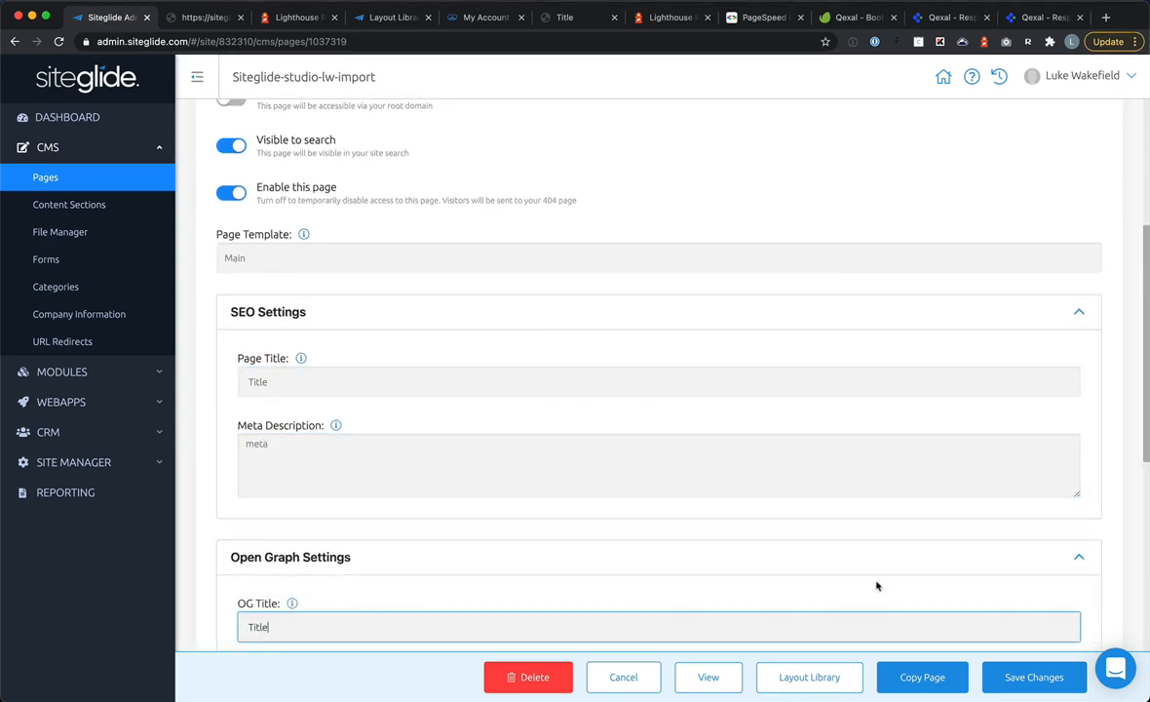
pyautogui.write('tle')
pyautogui.click(1034, 677)
# Step: Rerun the desktop Lighthouse report for the home page and return to the Siteglide admin
pyautogui.click(298, 18)
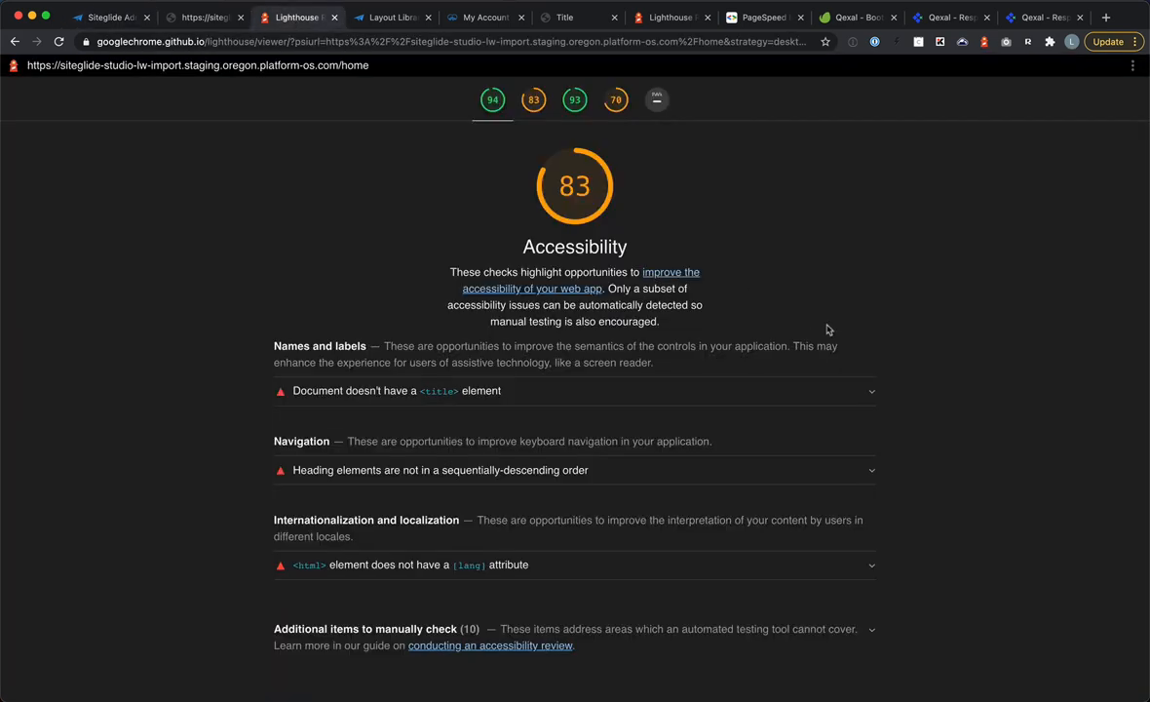
pyautogui.press('super+r')
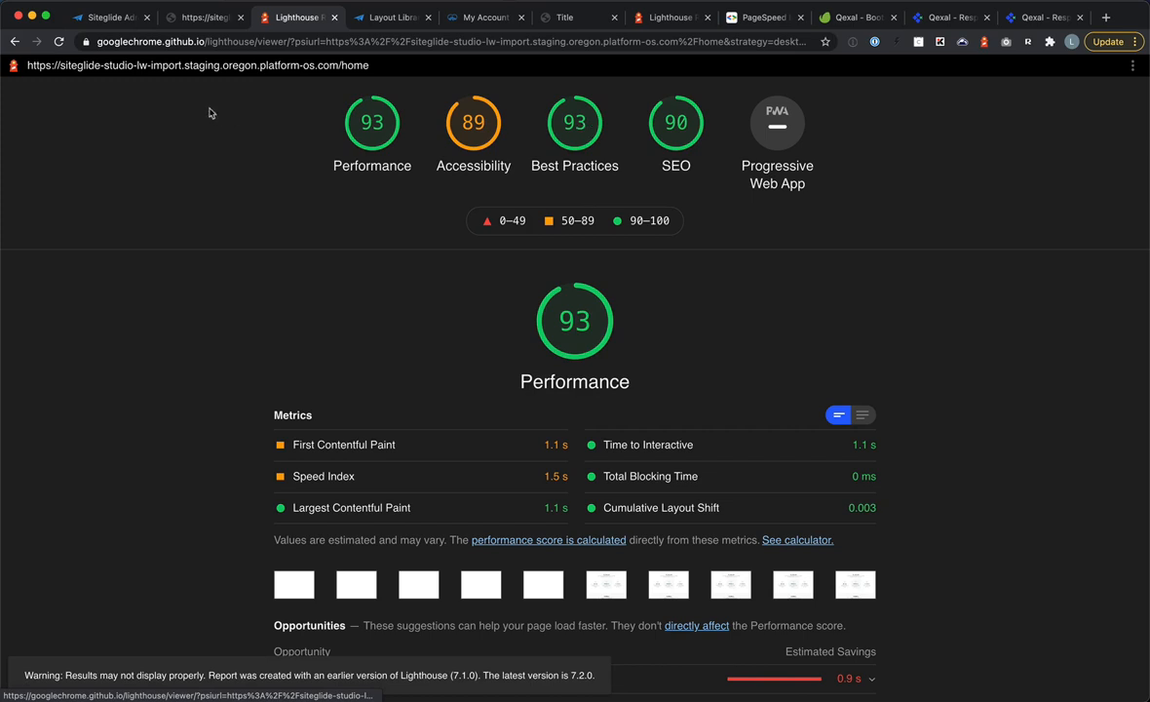
pyautogui.click(109, 17)
# Step: Look through the Home page's HTML in the Page Builder, from the Services section to the call-to-action
pyautogui.scroll(5, 342, 259)
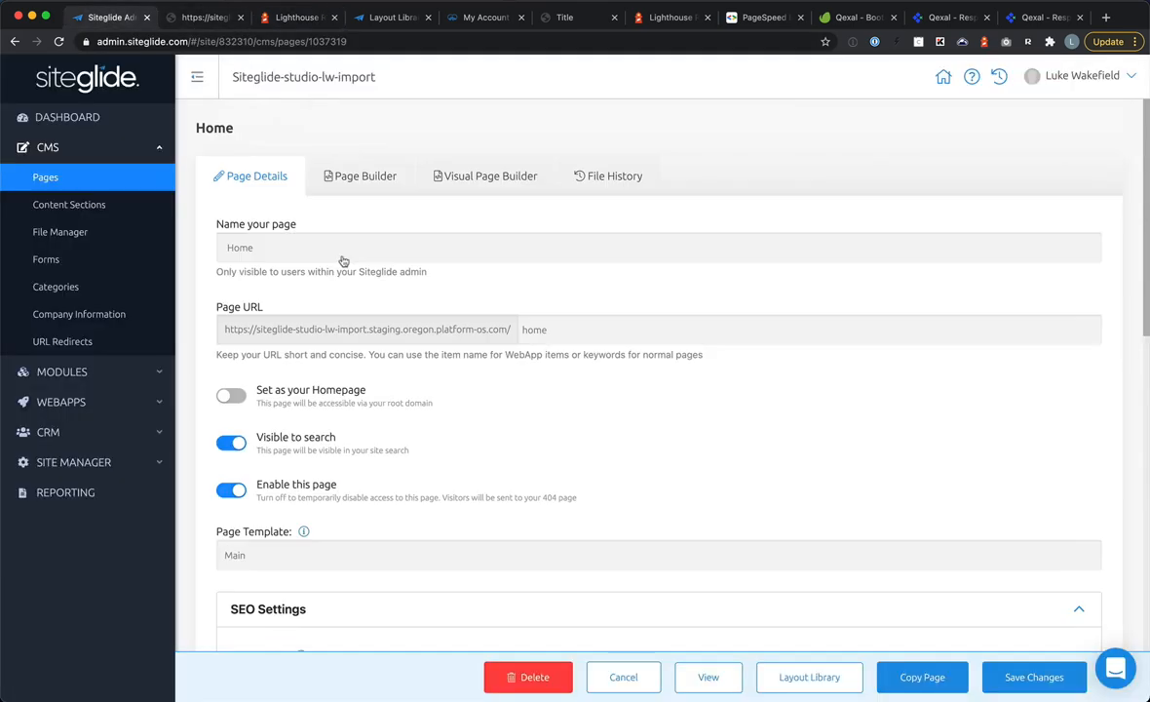
pyautogui.click(337, 174)
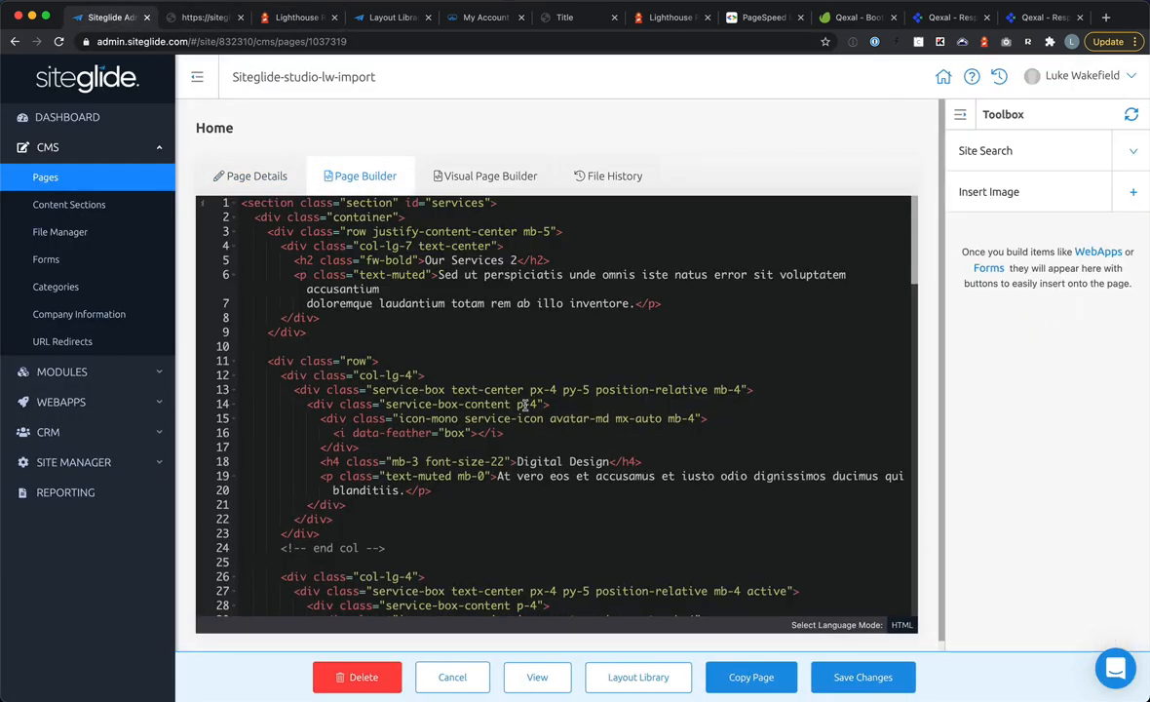
pyautogui.scroll(-15, 629, 462)
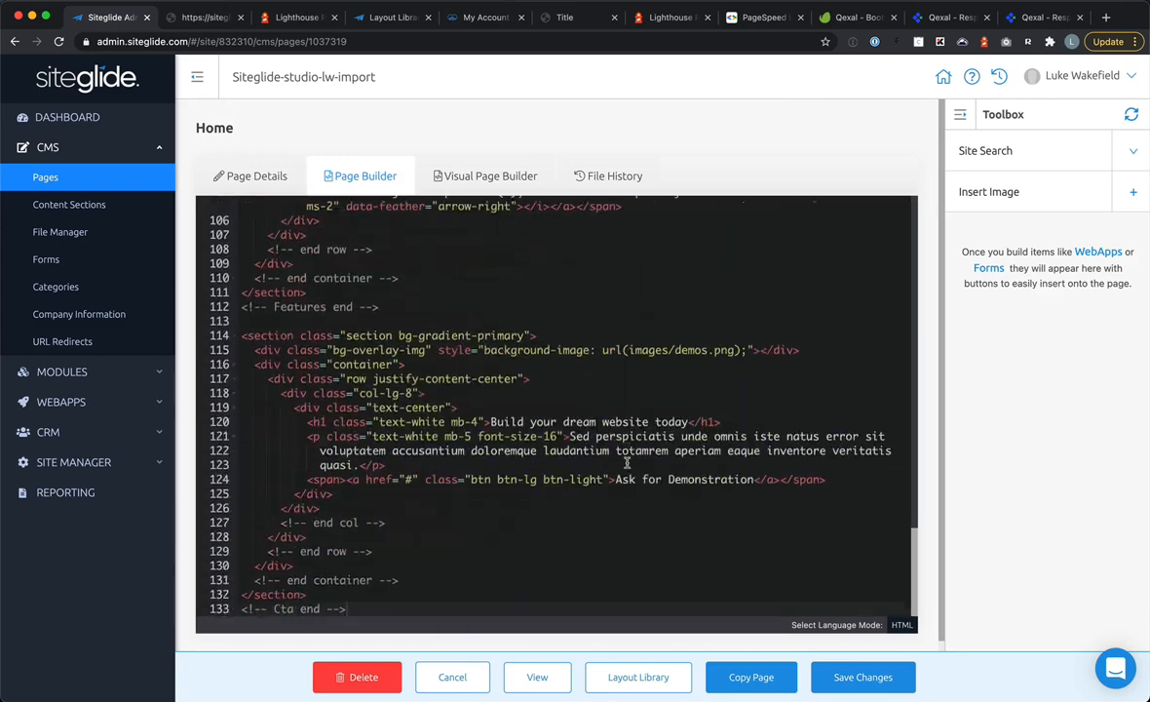
pyautogui.scroll(15, 627, 462)
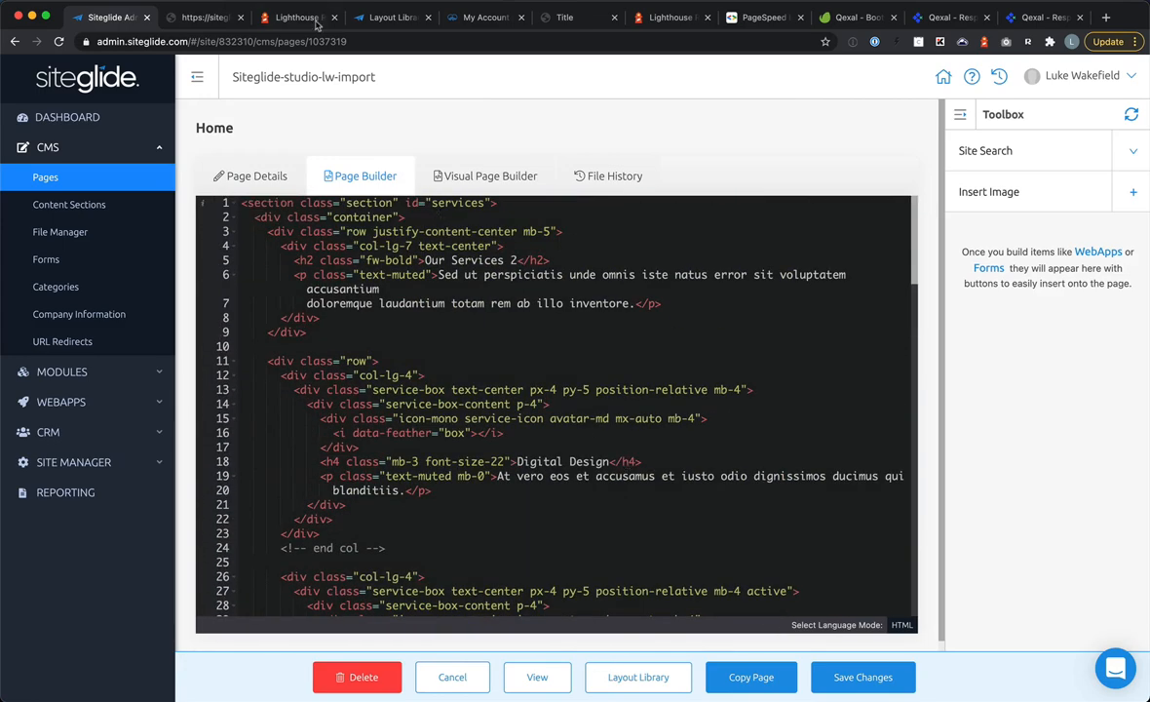
# Step: Look over the live home page from the Services section to the call-to-action, checking the Lighthouse report before returning to the page
pyautogui.click(205, 18)
pyautogui.scroll(-1, 553, 362)
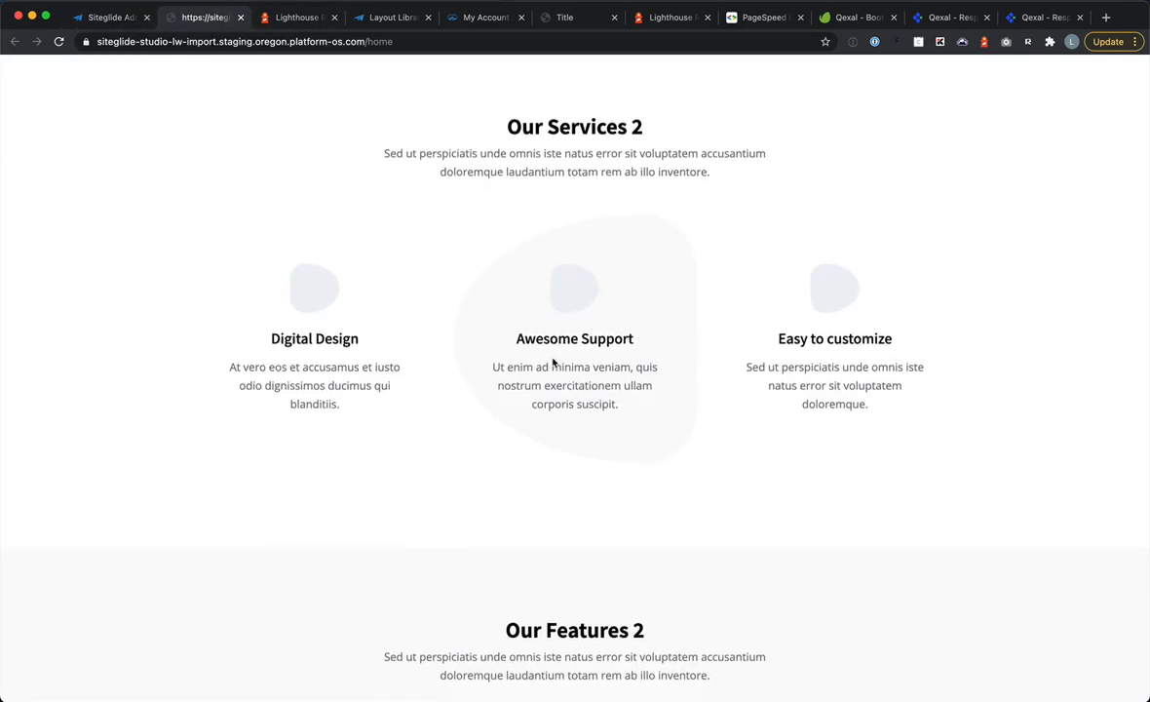
pyautogui.scroll(-10, 553, 363)
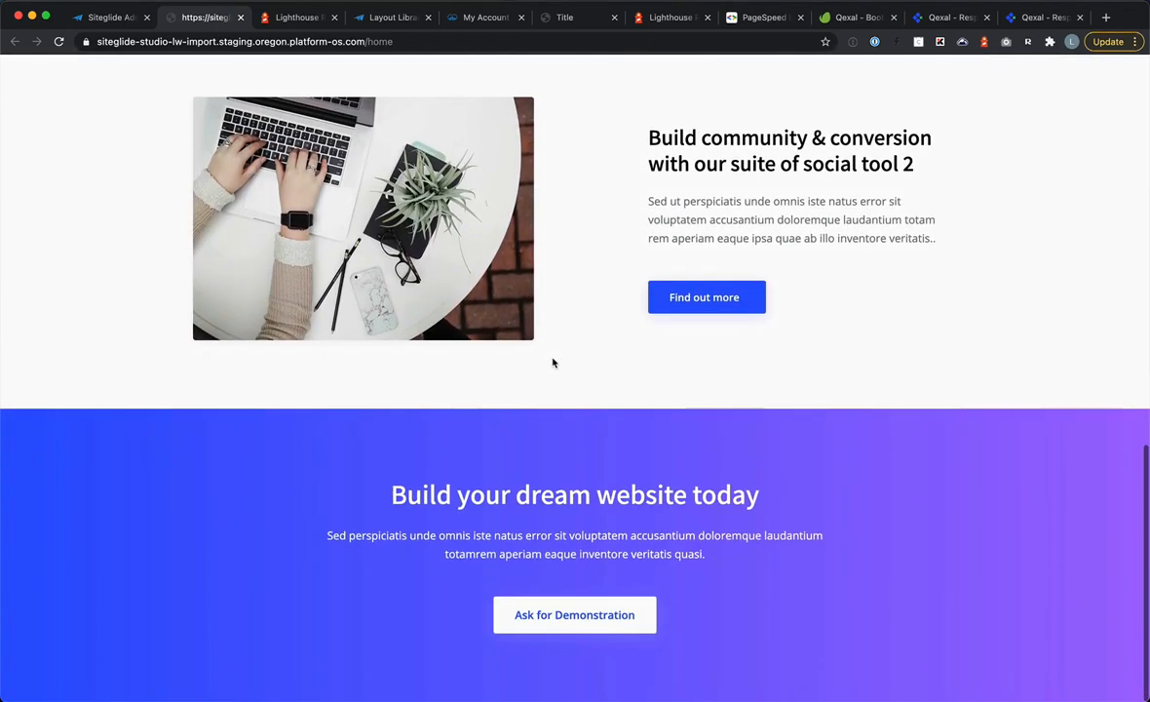
pyautogui.scroll(10, 552, 363)
pyautogui.scroll(-1, 553, 363)
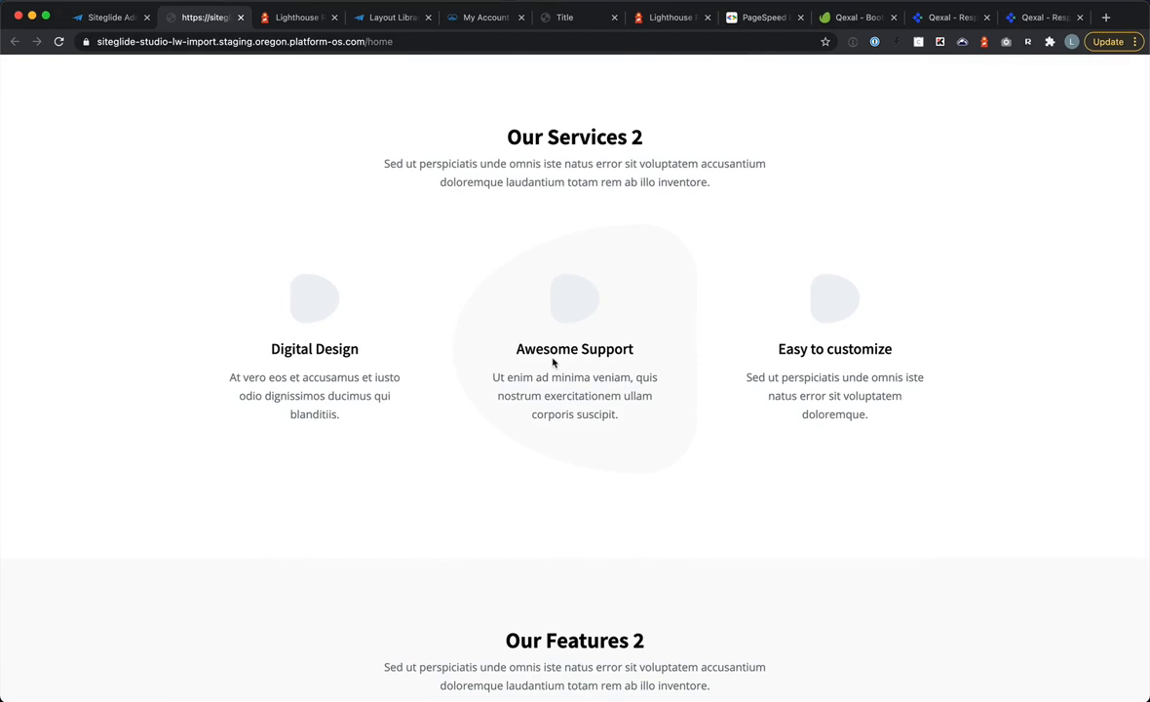
pyautogui.scroll(-10, 552, 363)
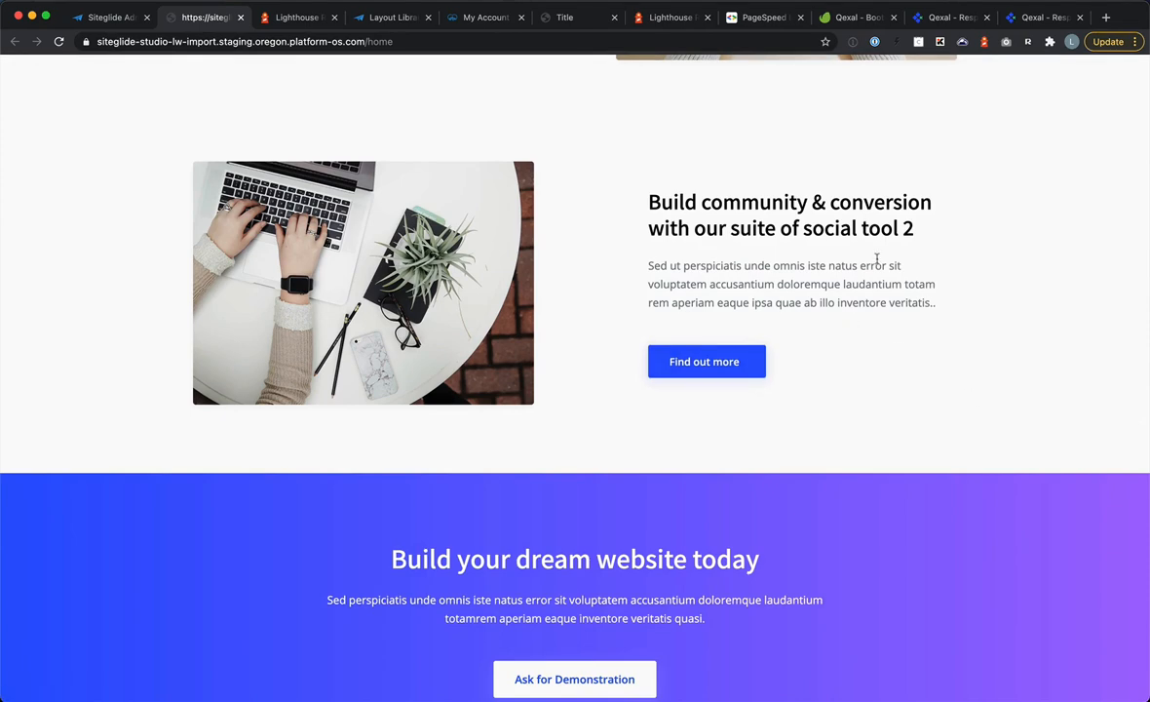
pyautogui.scroll(10, 708, 259)
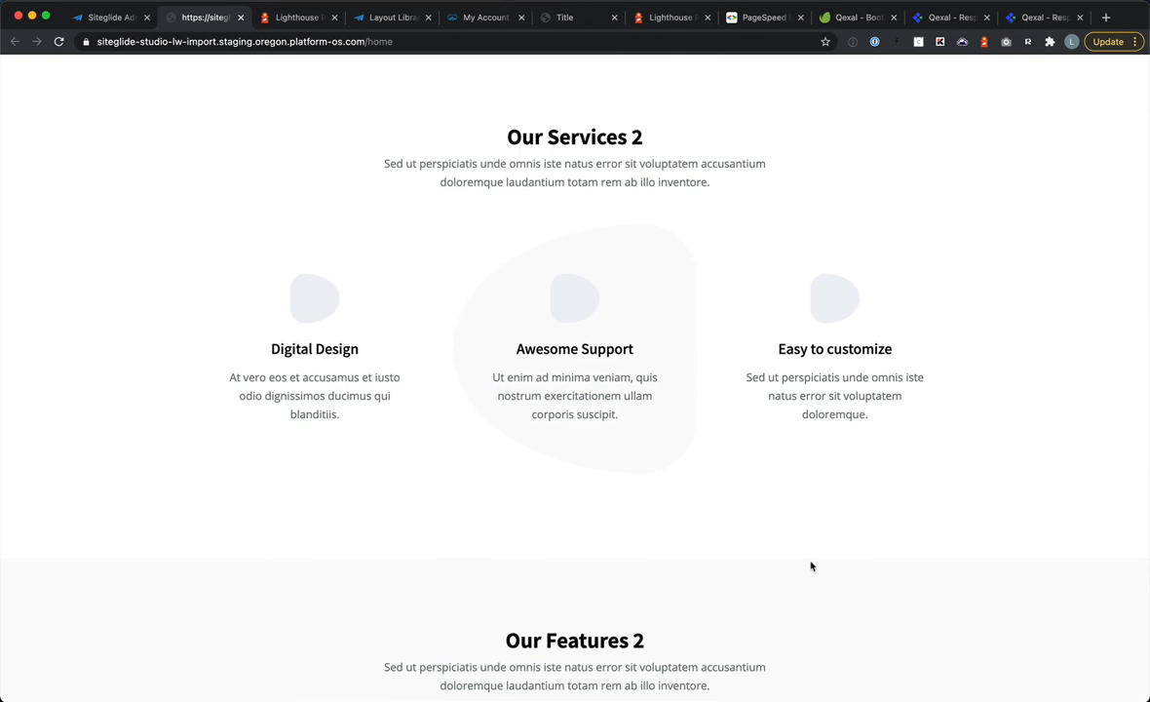
pyautogui.click(259, 18)
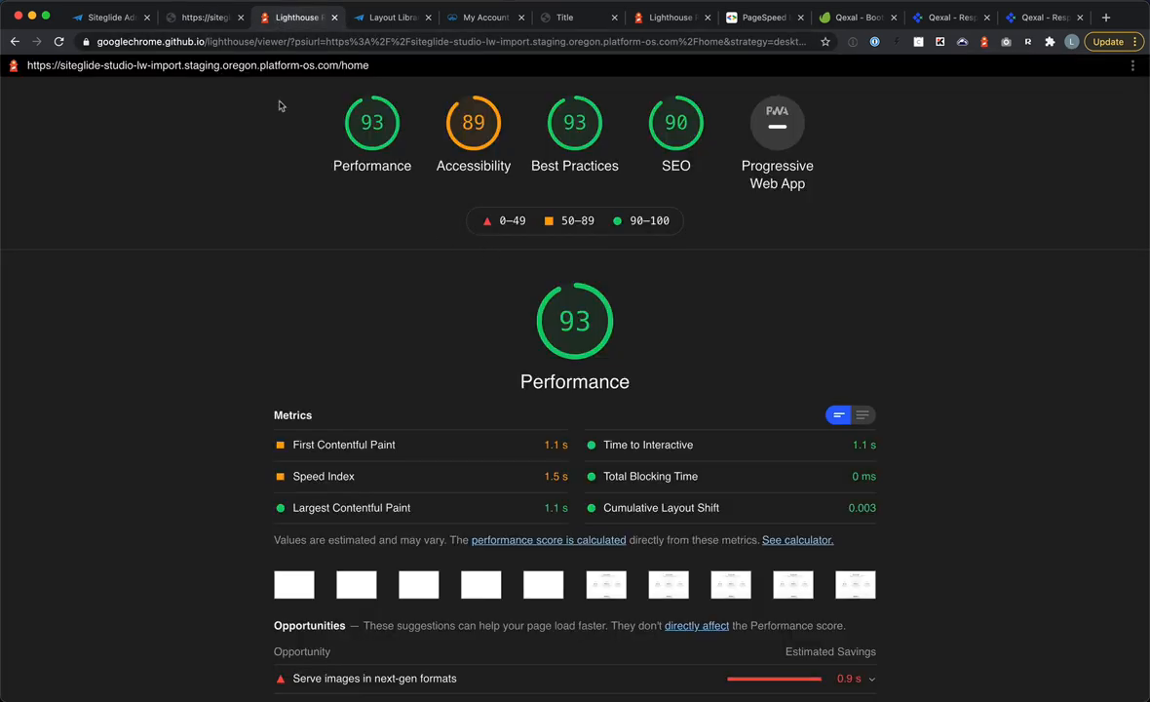
pyautogui.click(188, 19)
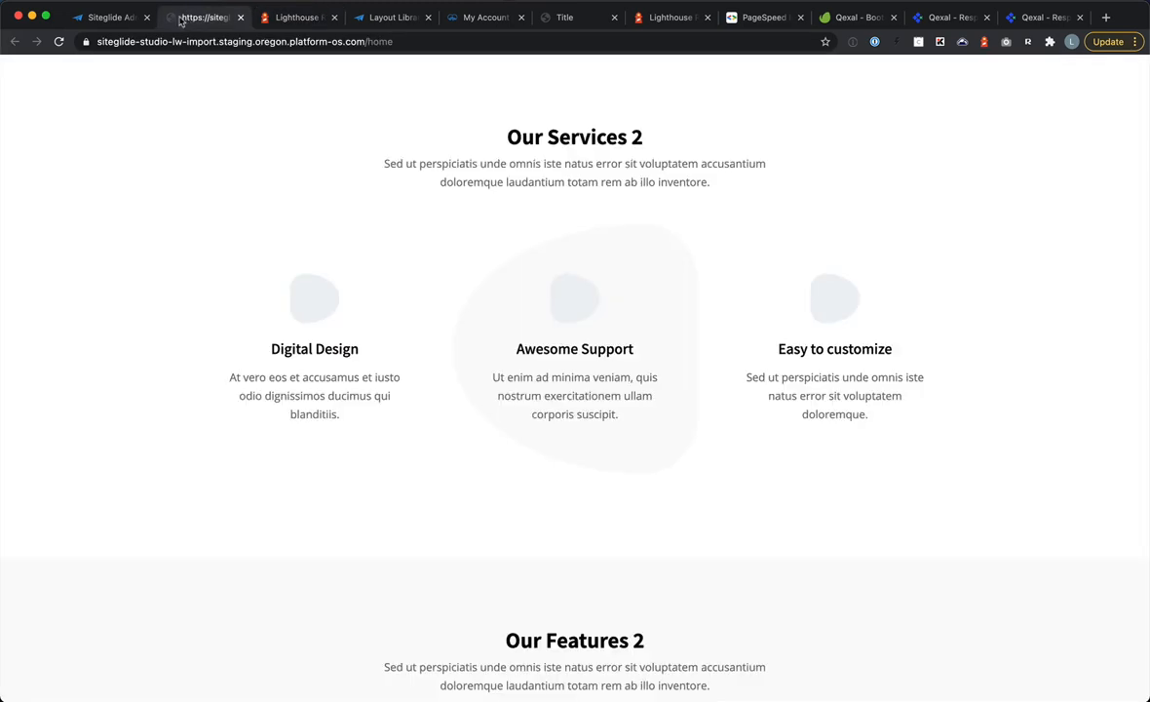